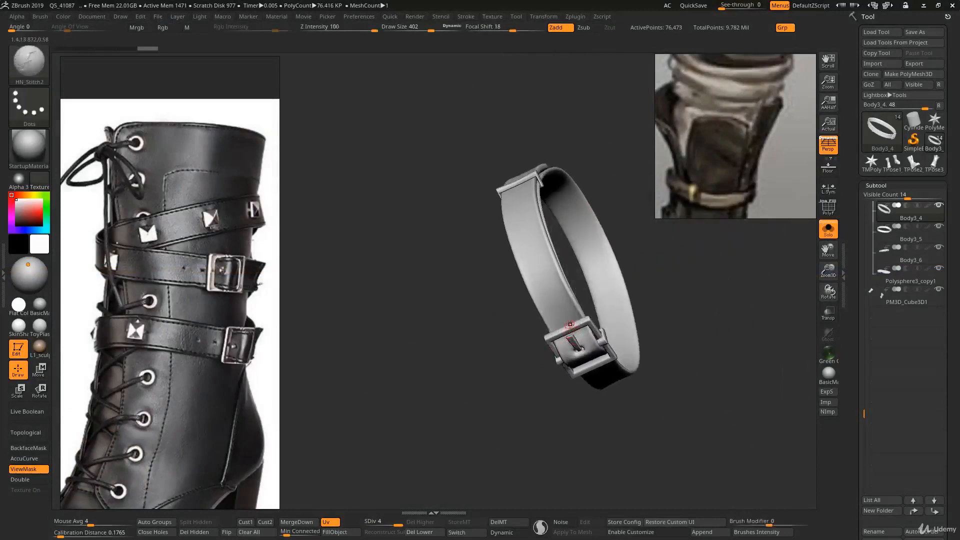
Mask the buckle and loop on the solo belt and hide them to isolate the leather strap
key("shift+f")
key("shift+f")
key("w")
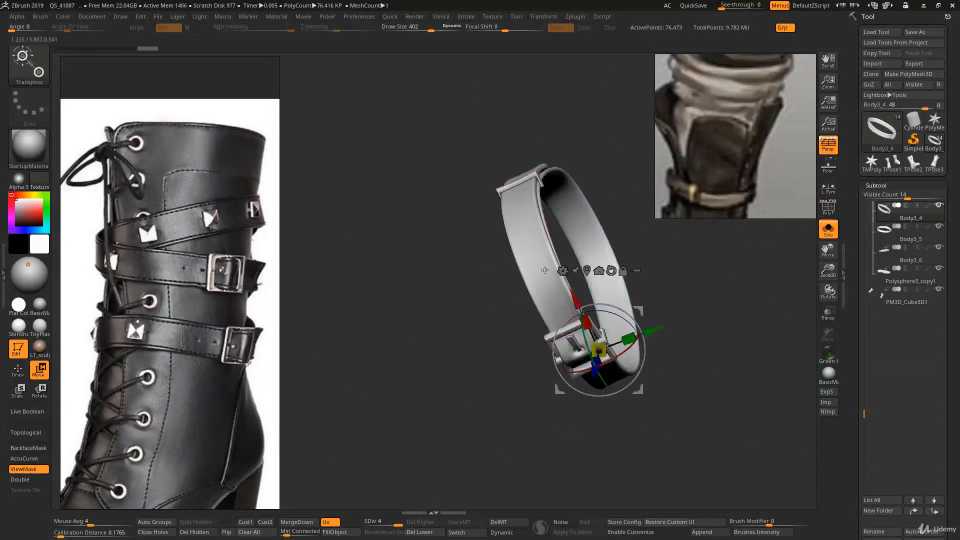
left_click(542, 284)
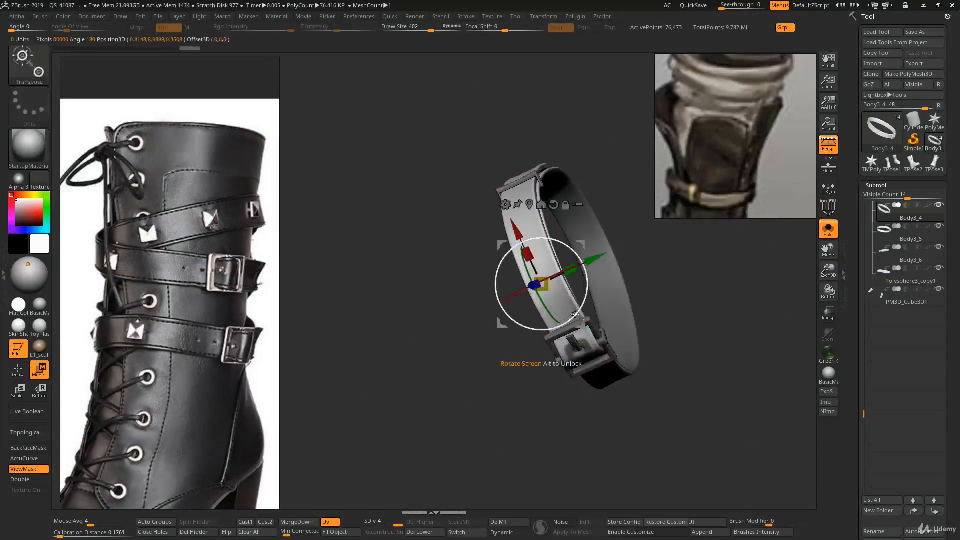
mouse_move(529, 187)
left_mouse_down()
mouse_move(532, 195)
mouse_move(532, 173)
left_mouse_up()
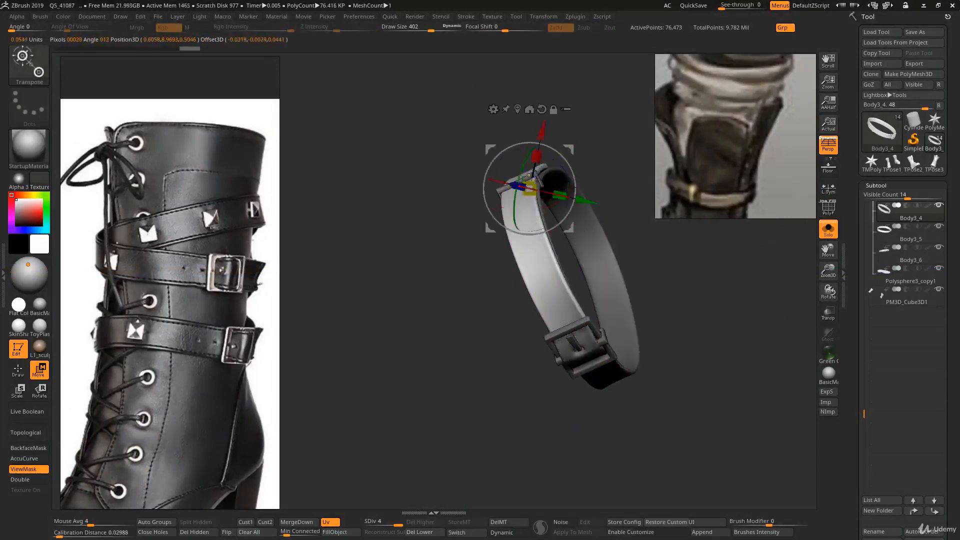
left_click(590, 348)
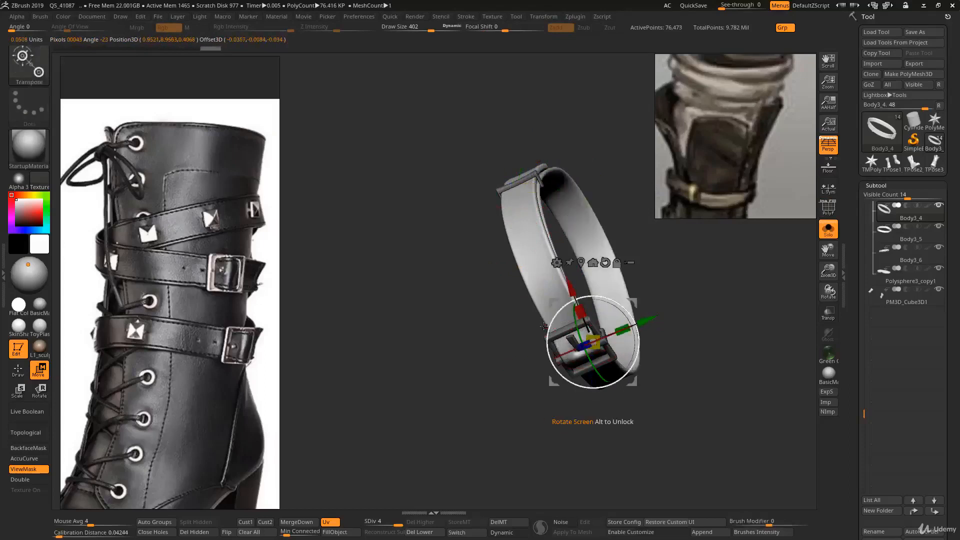
left_click_drag(549, 321, 541, 198)
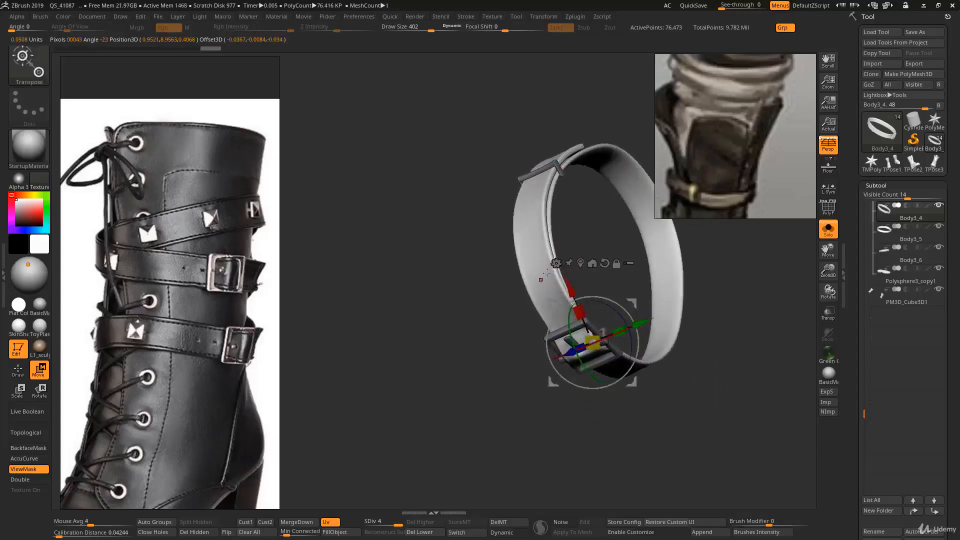
left_click(529, 332, "ctrl+shift")
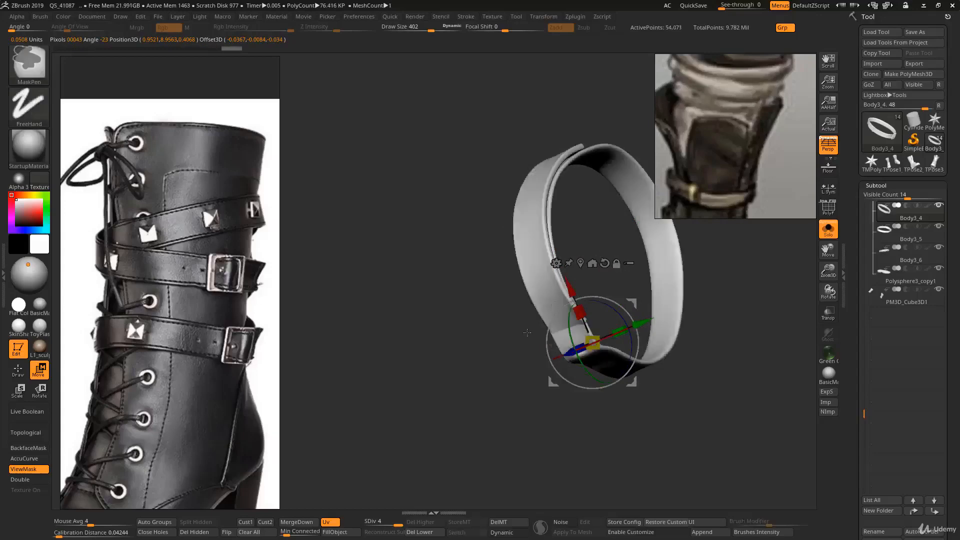
mouse_move(523, 324)
left_mouse_down()
mouse_move(548, 324)
mouse_move(528, 322)
left_mouse_up()
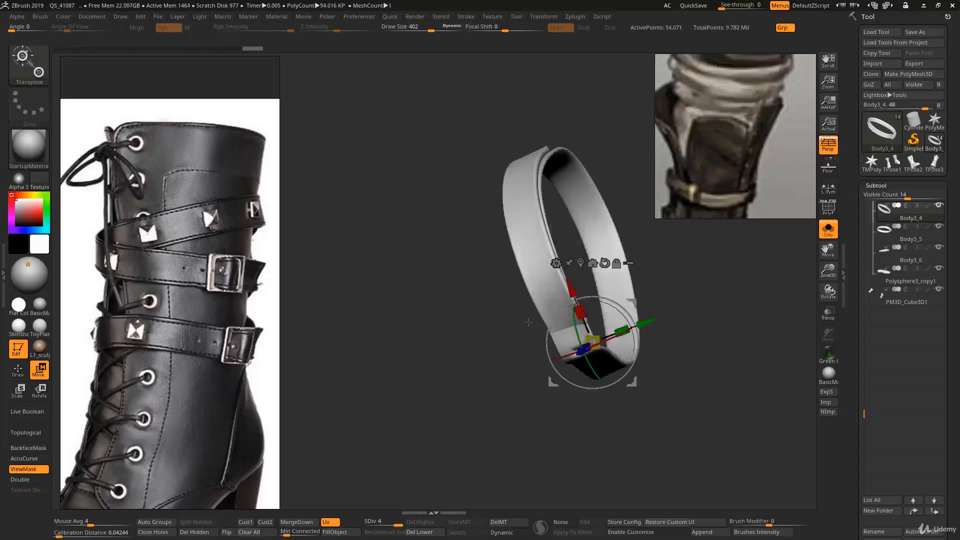
Try a stitch line along one long edge of the isolated strap with the HN_Stitch2 brush
key("b")
key("h")
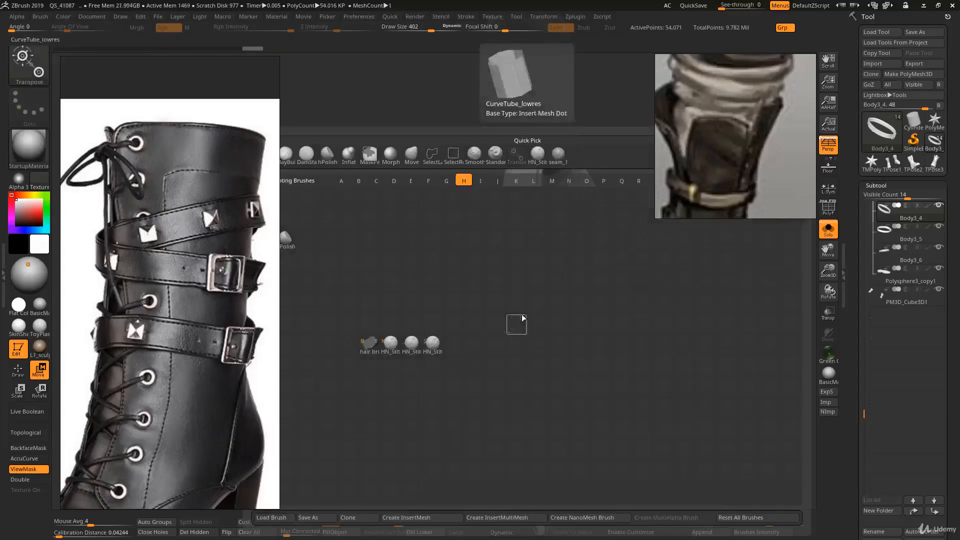
left_click(408, 349)
right_click_drag(545, 311, 556, 353)
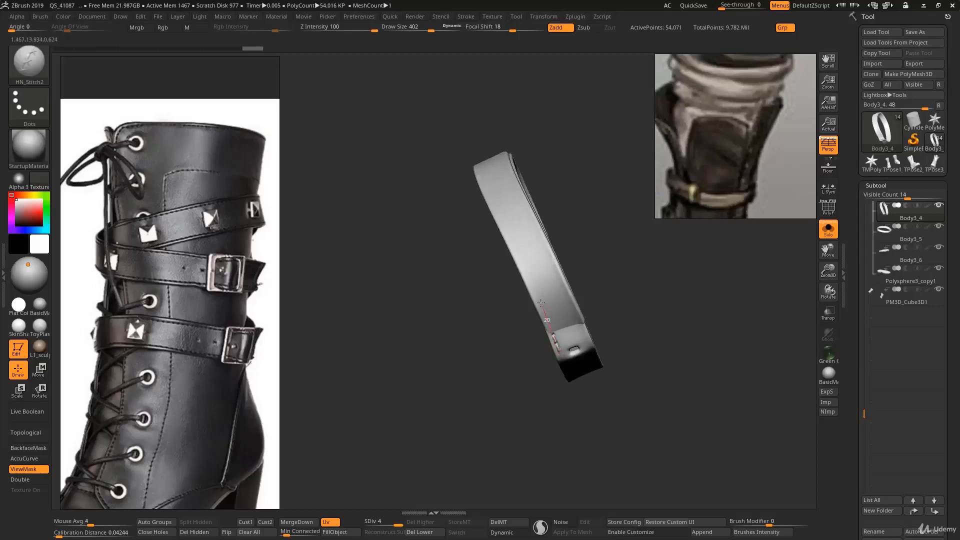
left_click_drag(535, 292, 505, 234)
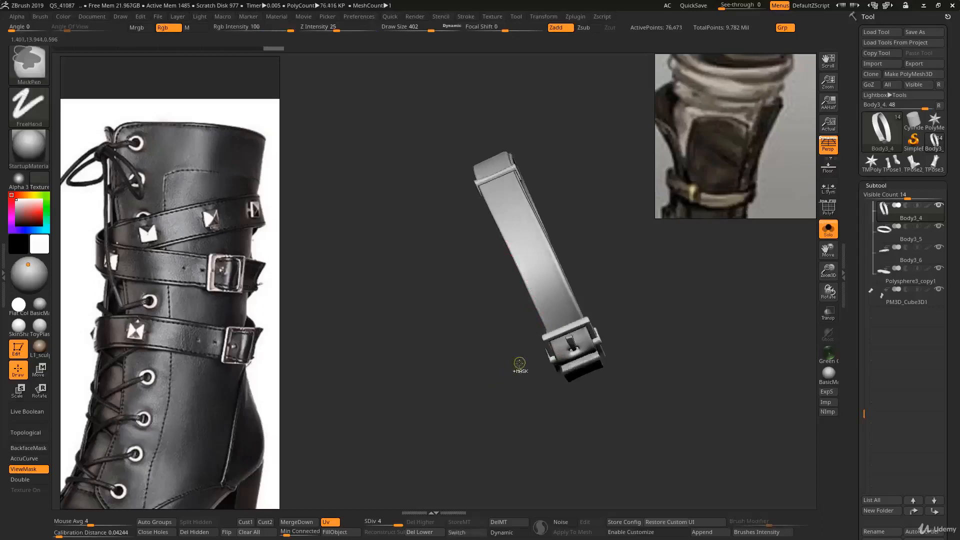
Subdivide the belt to level 5, and mask and hide its buckle and loop to isolate the strap
key("ctrl+d")
key("w")
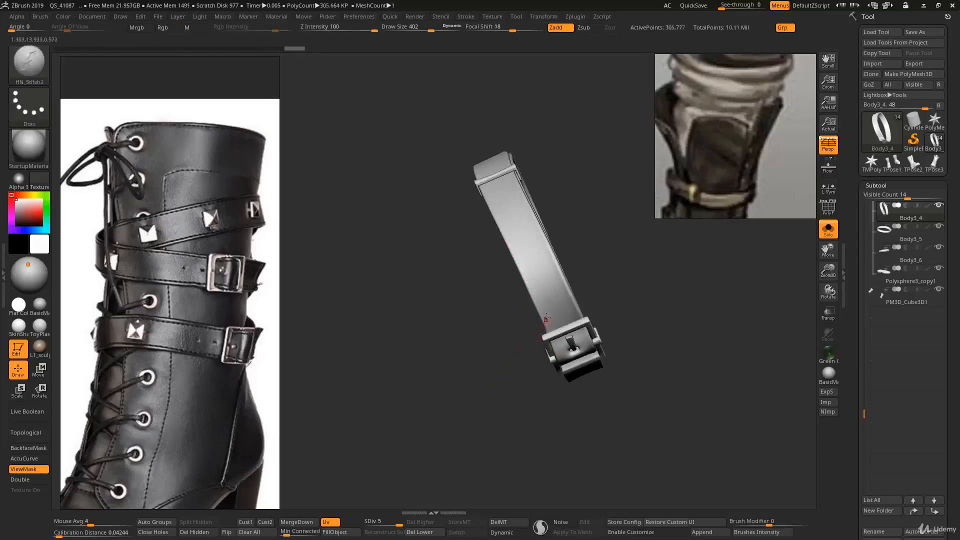
left_click(503, 192, "alt")
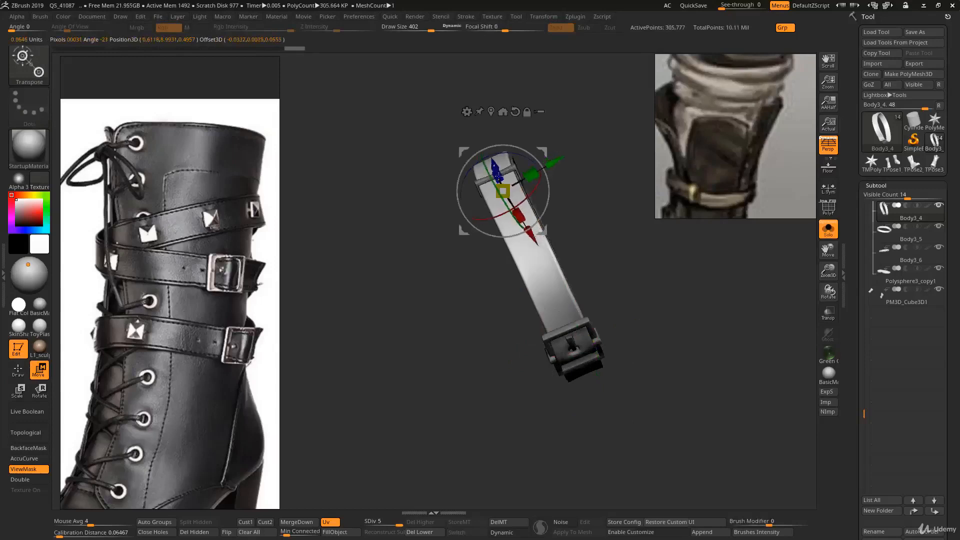
right_click_drag(571, 349, 592, 394)
left_click(566, 357, "alt")
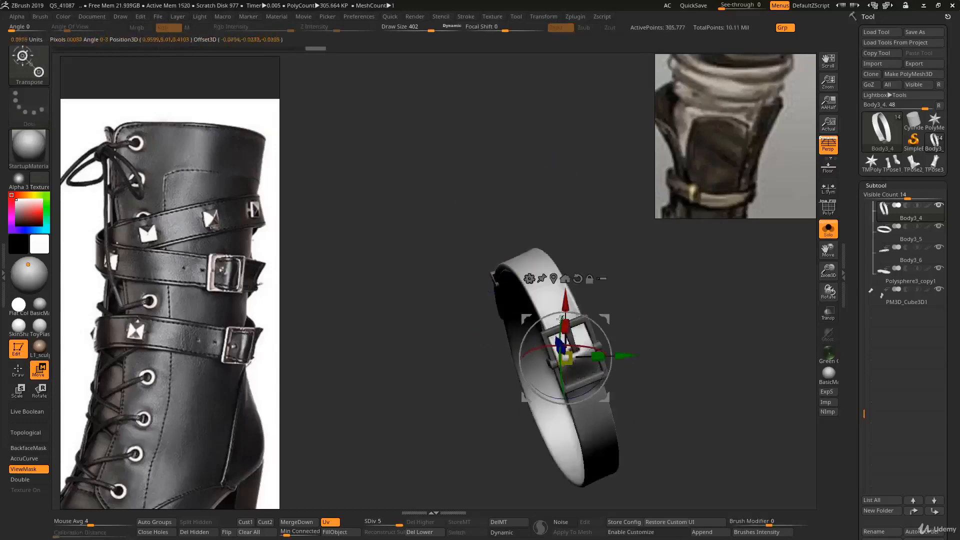
left_click_drag(561, 318, 546, 321, "alt")
right_click_drag(590, 280, 596, 436)
left_click(578, 229, "ctrl")
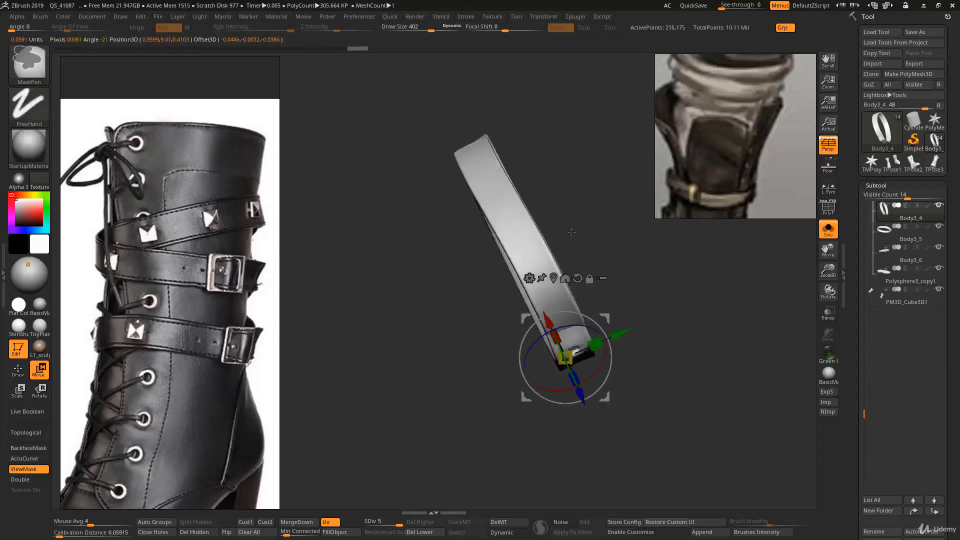
Stitch along both long edges of the strap with HN_Stitch2, starting beside the buckle hole and running away from it
mouse_move(548, 238)
right_mouse_down()
mouse_move(557, 266)
mouse_move(545, 248)
right_mouse_up()
key("q")
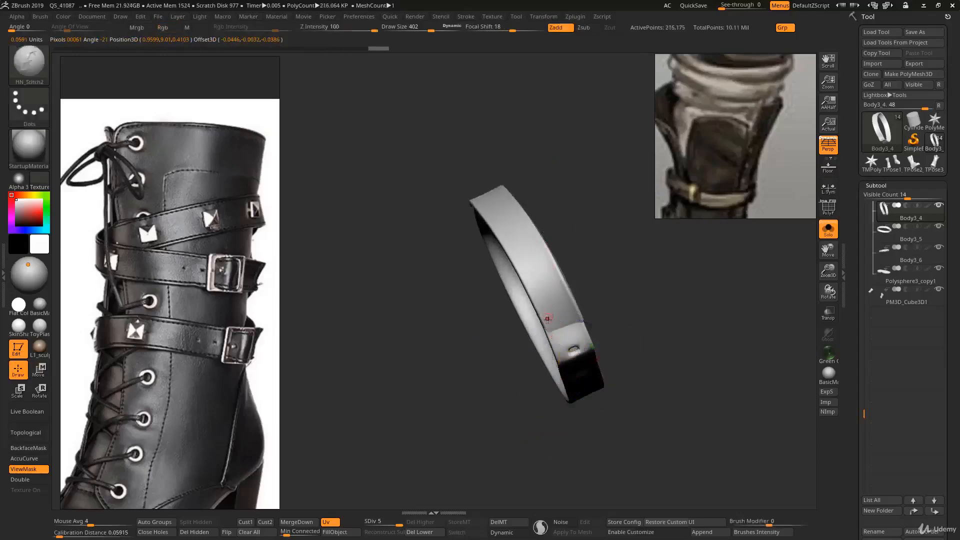
right_click_drag(548, 318, 561, 354)
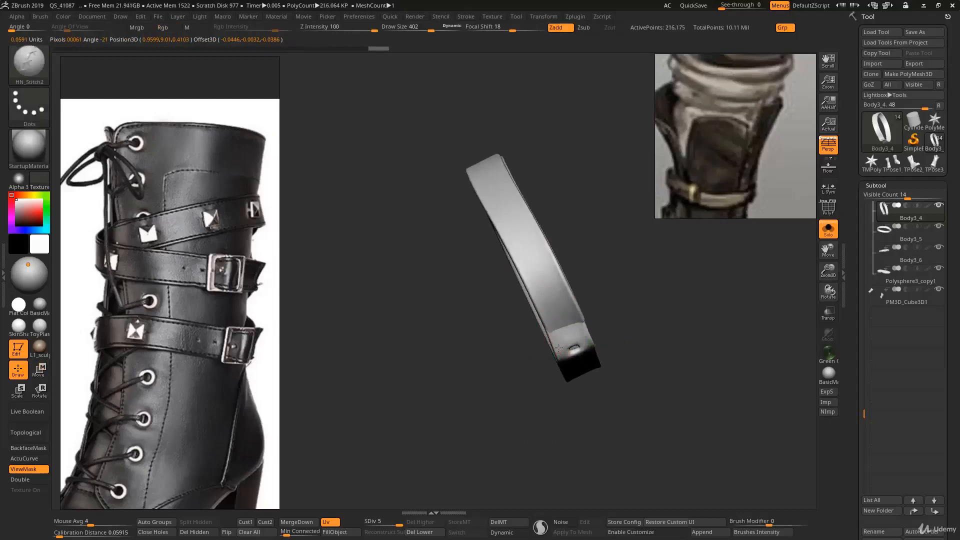
left_click_drag(539, 298, 477, 192)
mouse_move(589, 361)
right_mouse_down()
mouse_move(571, 334)
mouse_move(590, 350)
right_mouse_up()
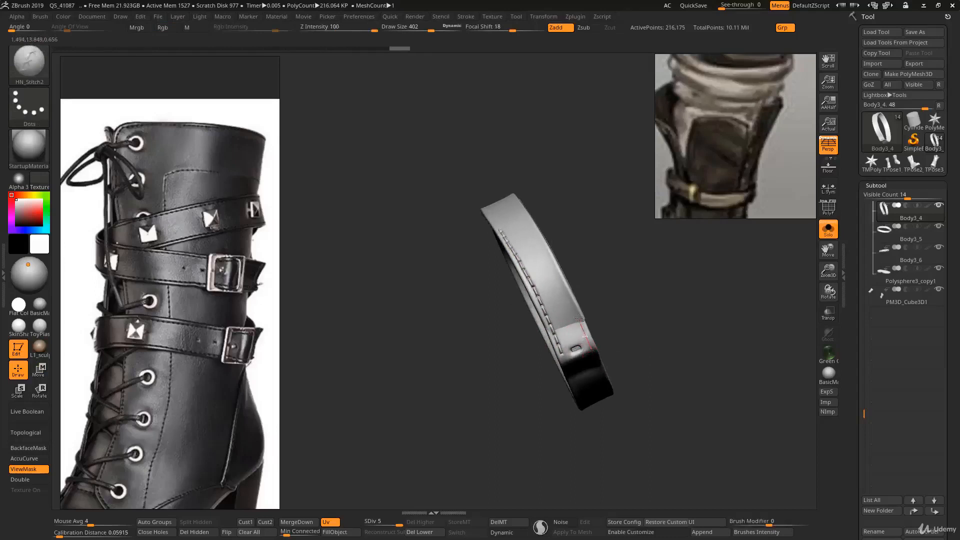
left_click_drag(579, 318, 516, 208)
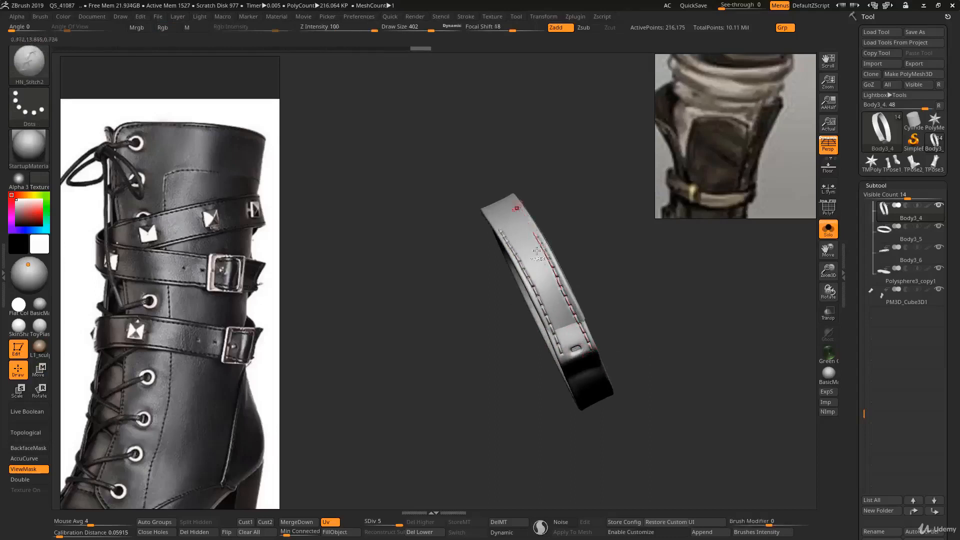
Continue the stitching up one edge of the overlapping strap end, around its rounded tip and back down the other edge
right_click_drag(536, 250, 588, 361, "ctrl")
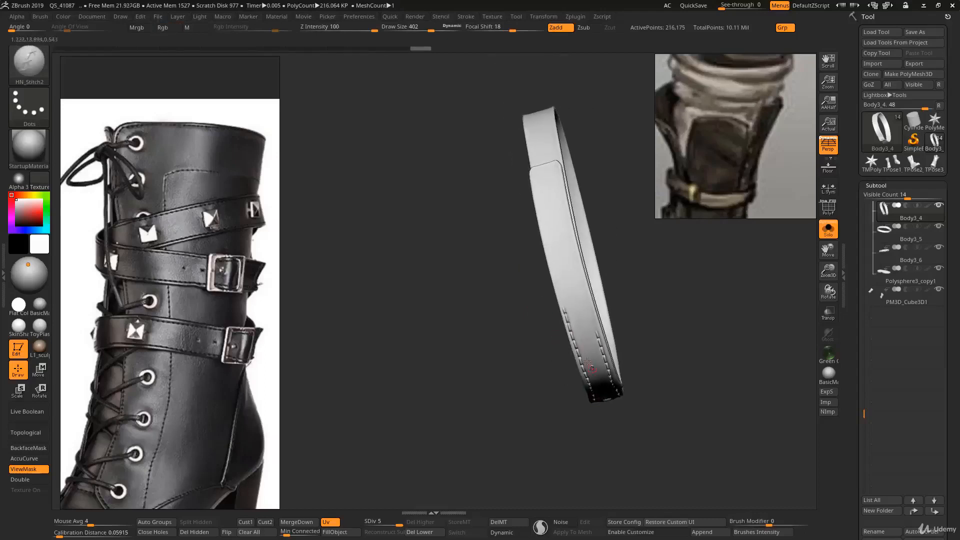
right_click_drag(563, 311, 569, 383)
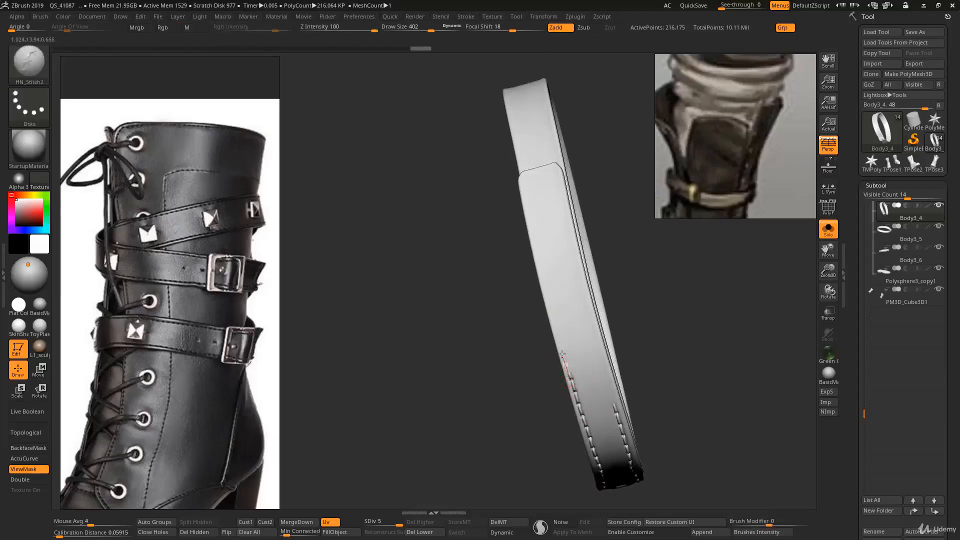
left_click_drag(558, 336, 532, 230)
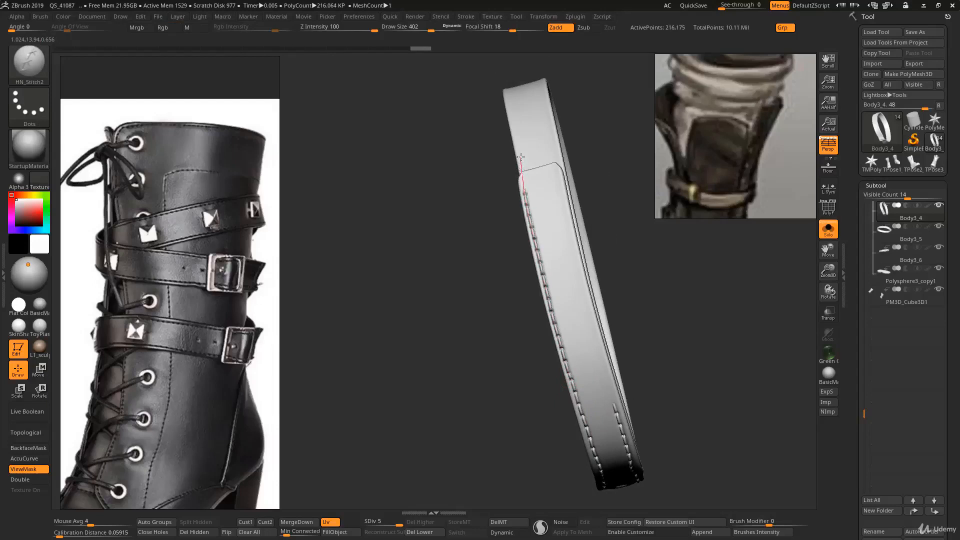
left_click_drag(523, 151, 558, 159)
left_click_drag(582, 180, 569, 220)
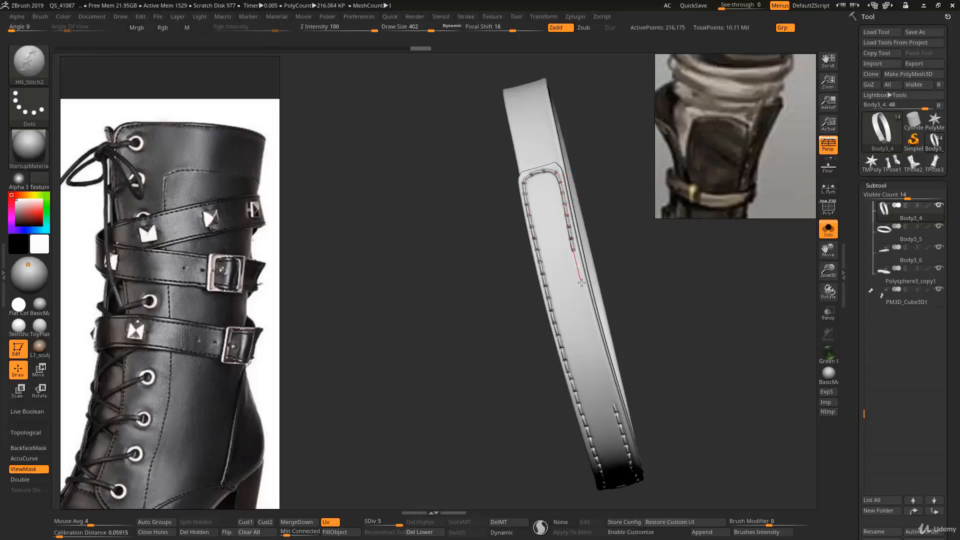
left_click_drag(584, 295, 605, 372)
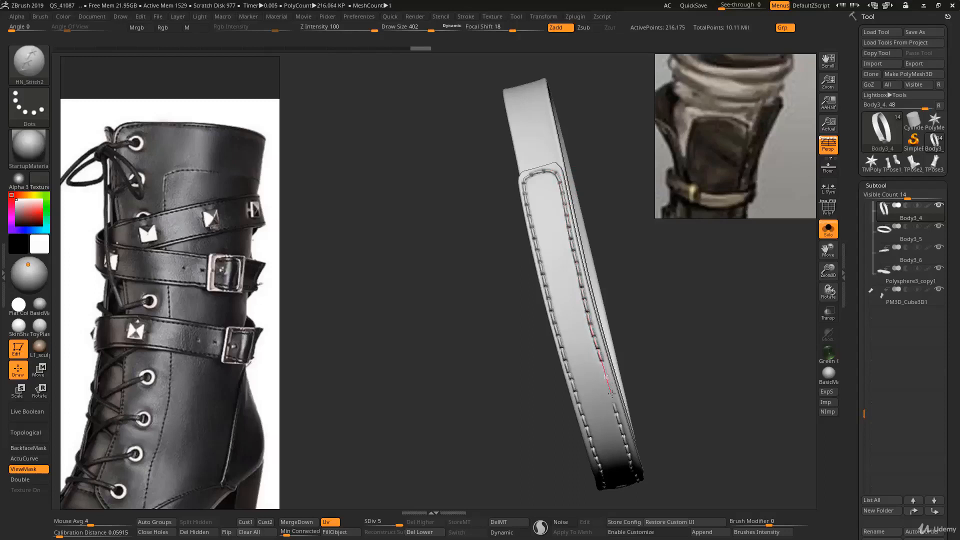
left_click_drag(615, 407, 625, 443)
Stitch both long edges of the strap section on the other side of the buckle hole
mouse_move(596, 401)
right_mouse_down("alt")
mouse_move(570, 345)
mouse_move(576, 307)
mouse_move(581, 350)
mouse_move(556, 304)
mouse_move(556, 262)
mouse_move(551, 270)
right_mouse_up("alt")
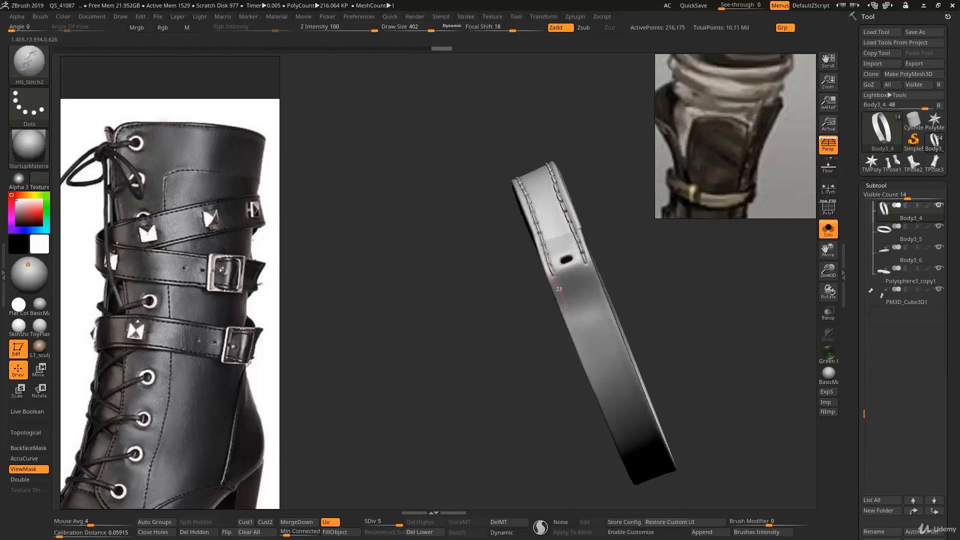
left_click_drag(567, 306, 587, 361)
left_click_drag(602, 398, 606, 408)
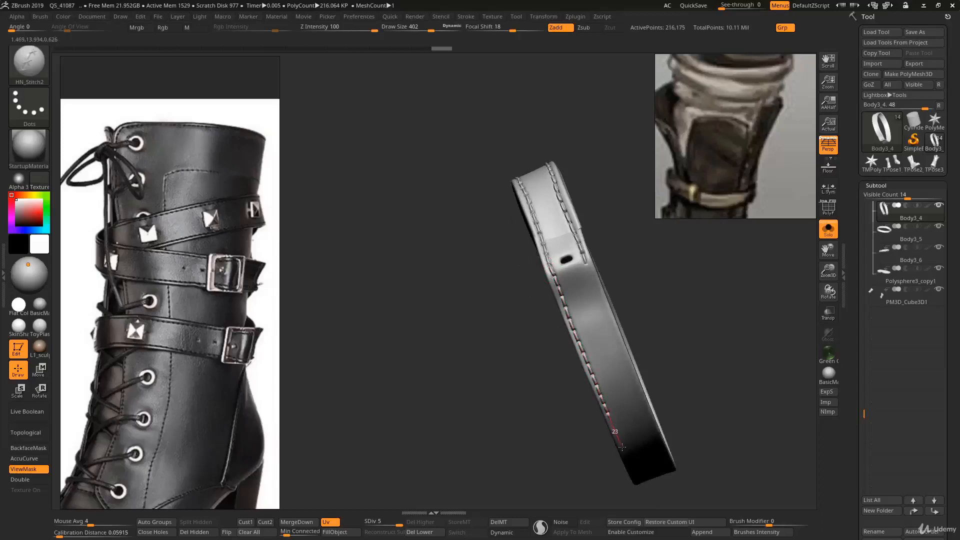
left_click_drag(626, 456, 625, 454)
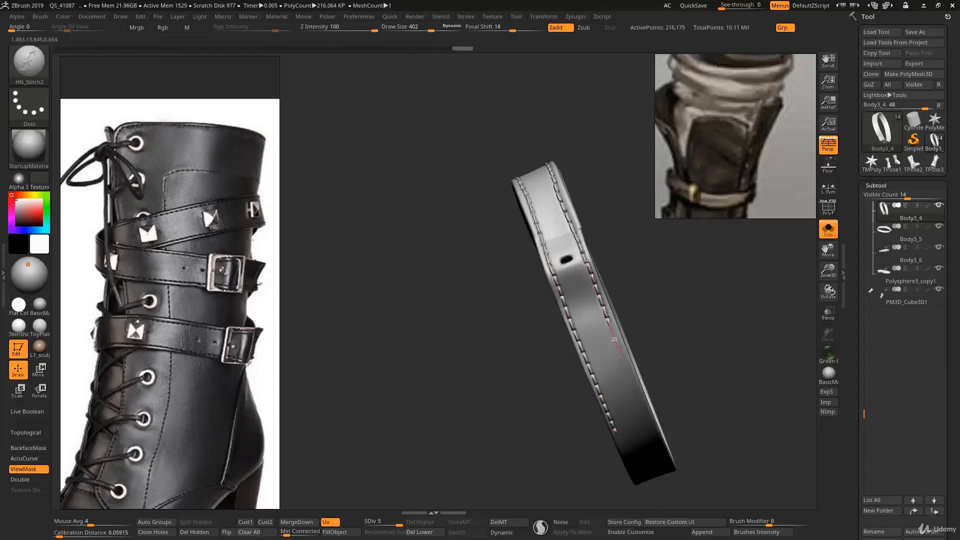
left_click_drag(636, 390, 643, 408)
left_click_drag(657, 443, 662, 453)
Extend both stitch lines along the strap's next bare section toward the back of the belt
mouse_move(609, 385)
right_mouse_down("alt")
mouse_move(549, 248)
mouse_move(559, 251)
right_mouse_up("alt")
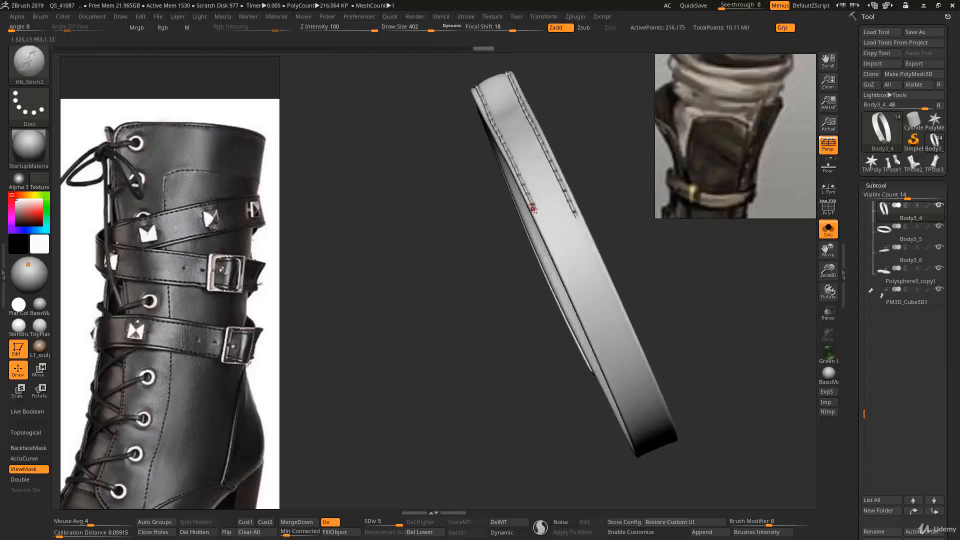
left_click_drag(548, 234, 644, 455)
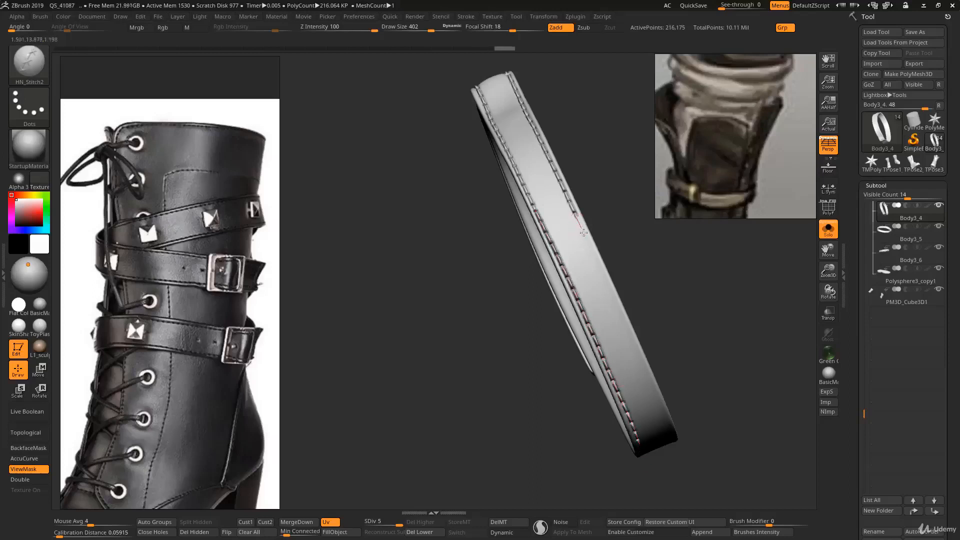
mouse_move(583, 233)
left_mouse_down()
mouse_move(676, 443)
mouse_move(615, 364)
mouse_move(571, 178)
mouse_move(620, 221)
mouse_move(590, 189)
left_mouse_up()
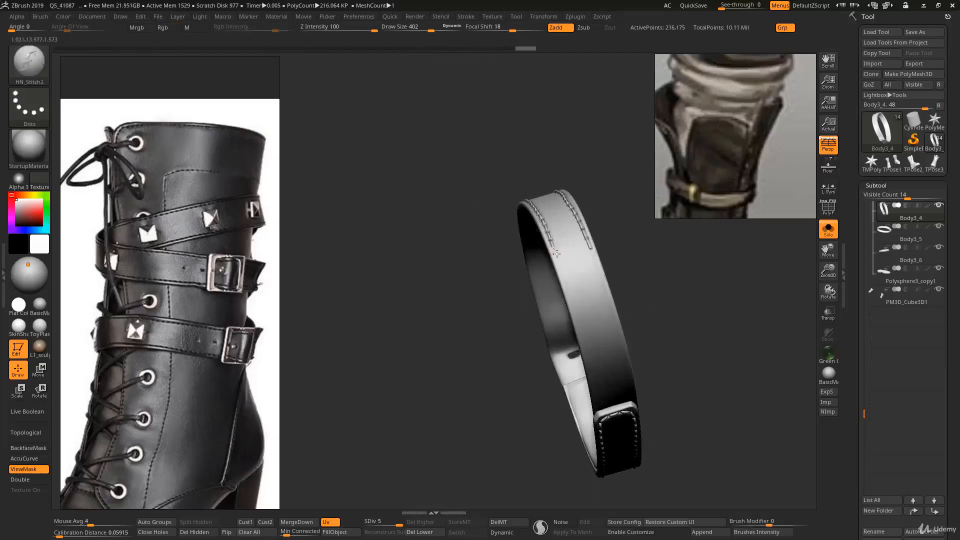
Complete both stitch lines along the remaining bare section until they meet the overlapping rounded tip
left_click_drag(563, 274, 581, 321)
left_click_drag(593, 366, 598, 391)
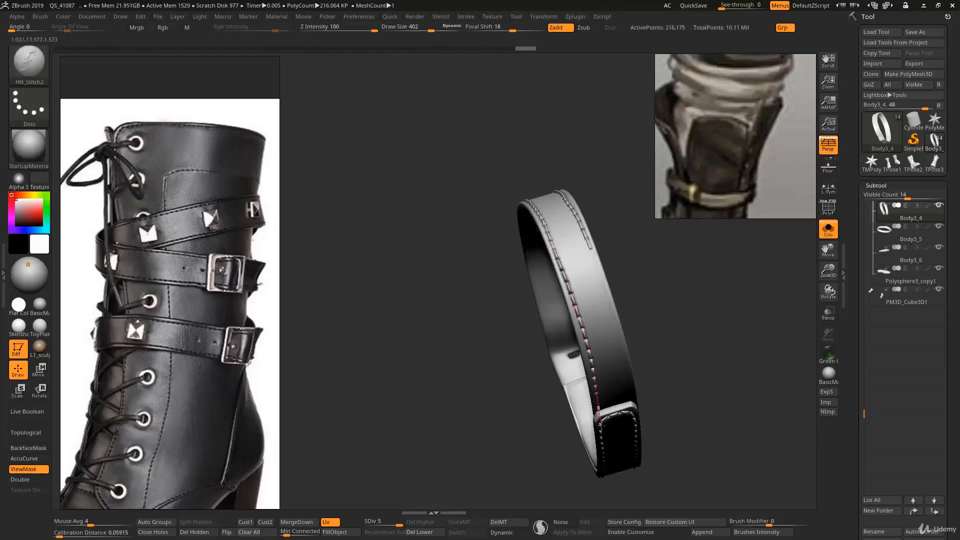
left_click_drag(602, 426, 603, 426)
right_click_drag(604, 328, 585, 251)
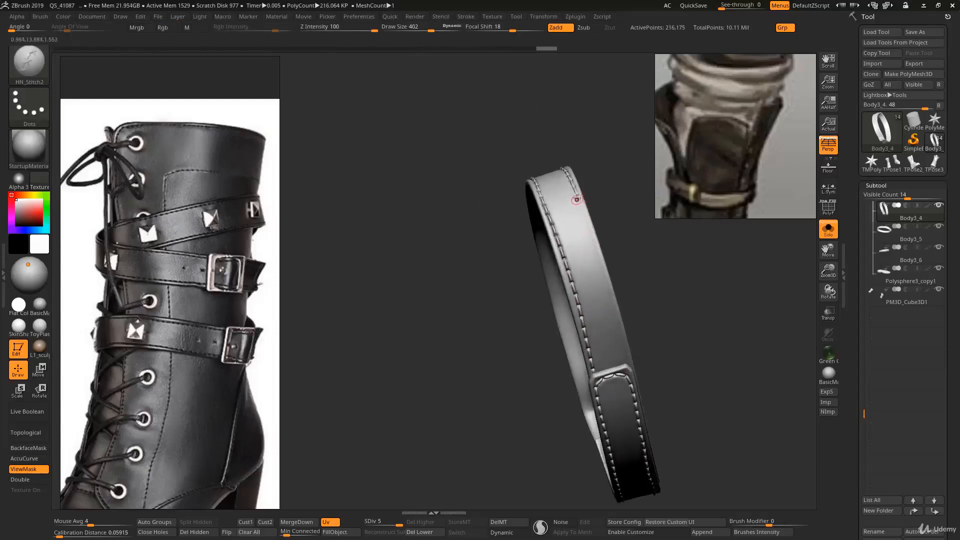
left_click_drag(583, 215, 610, 304)
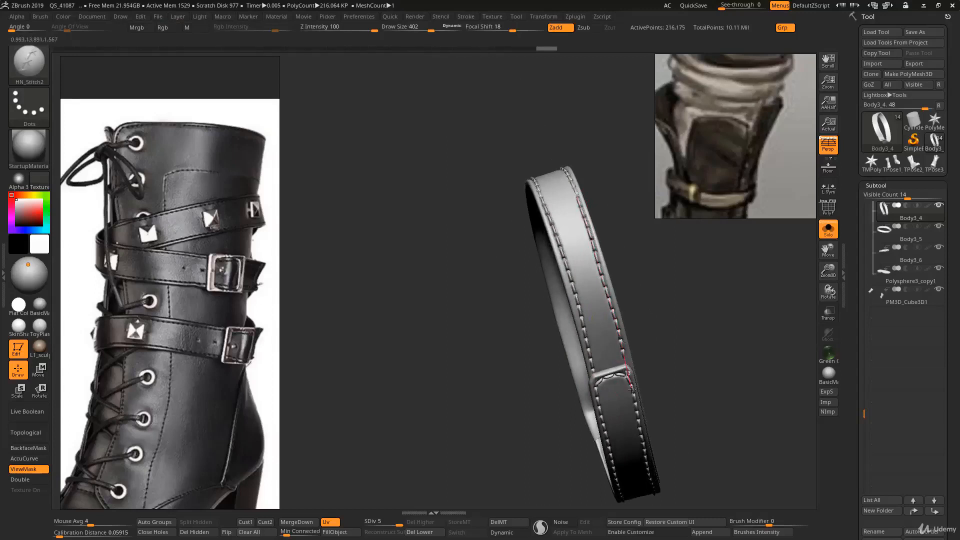
left_click_drag(633, 391, 633, 393)
Bring back the hidden buckle, loop and rest of the boot, and activate the Standard brush
right_click_drag(587, 226, 579, 193)
mouse_move(591, 262)
right_mouse_down("ctrl")
mouse_move(583, 205)
mouse_move(562, 170)
right_mouse_up("ctrl")
left_click(602, 207, "ctrl+shift")
mouse_move(600, 219)
right_mouse_down()
mouse_move(568, 232)
mouse_move(569, 274)
mouse_move(607, 300)
mouse_move(566, 294)
mouse_move(575, 305)
mouse_move(588, 289)
mouse_move(598, 299)
right_mouse_up()
key("alt+s")
key("b")
key("s")
key("t")
Select the topmost strap and mask its leather band, leaving the buckle and loop unmasked
left_click(608, 301, "alt")
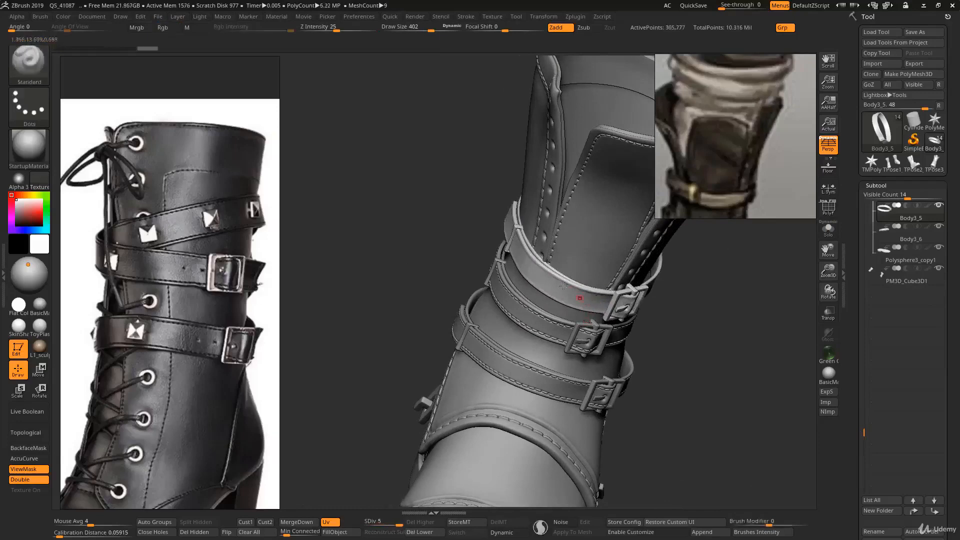
key("w")
right_click_drag(553, 303, 530, 260, "ctrl")
left_click_drag(521, 240, 544, 232, "ctrl")
right_click_drag(541, 306, 491, 263, "alt")
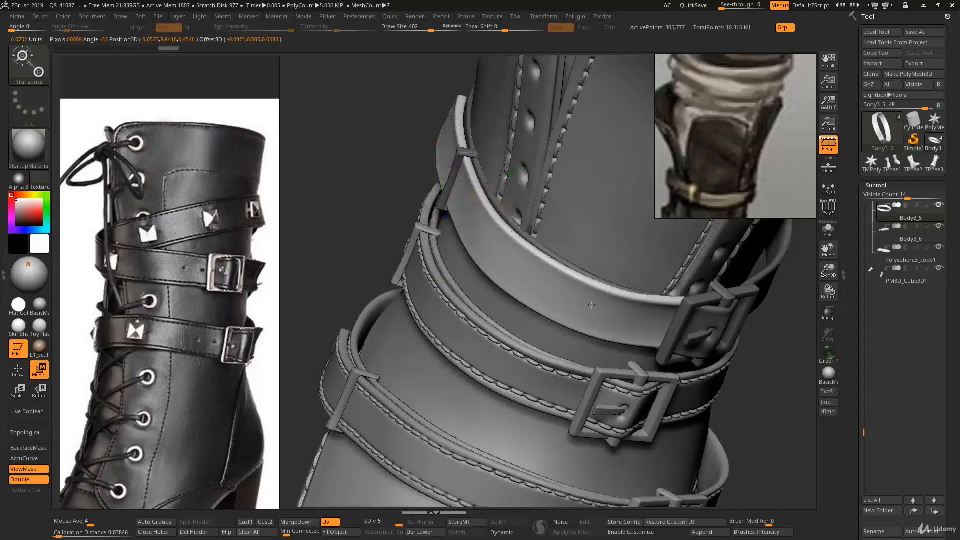
right_click_drag(570, 273, 556, 254)
left_click(556, 255)
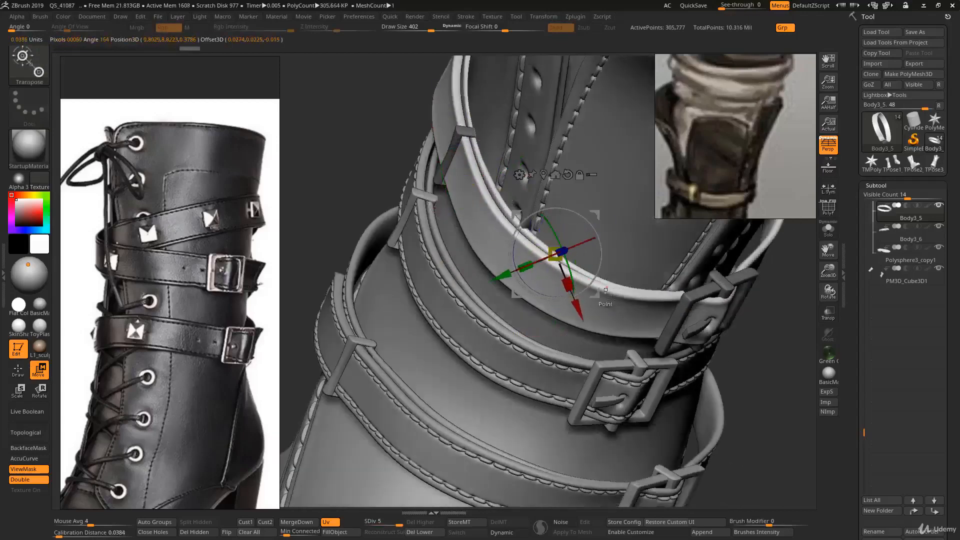
key("ctrl+i")
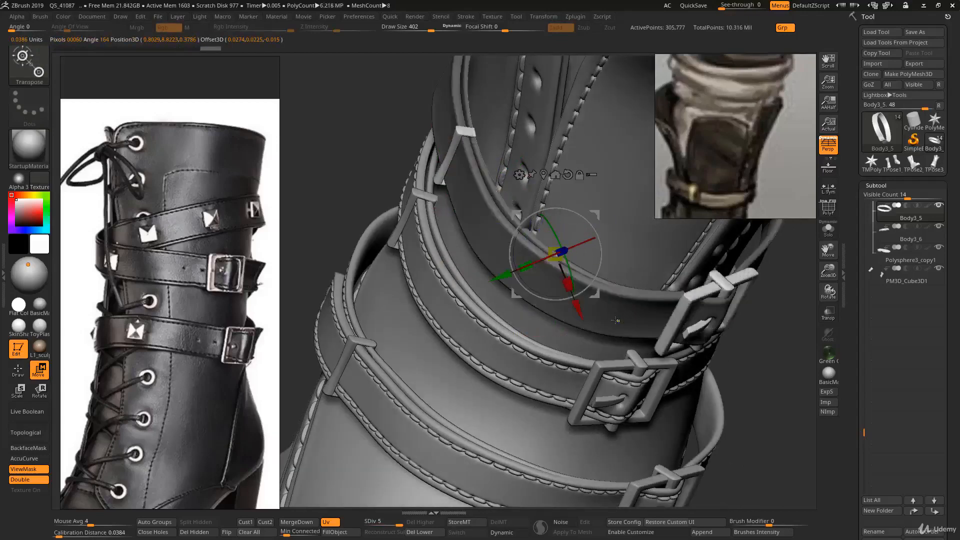
Hide the topmost strap's buckle and loop and isolate its leather band for sculpting
left_click(607, 319, "ctrl+shift")
mouse_move(608, 319)
right_mouse_down()
mouse_move(600, 307)
mouse_move(595, 333)
mouse_move(628, 299)
right_mouse_up()
key("q")
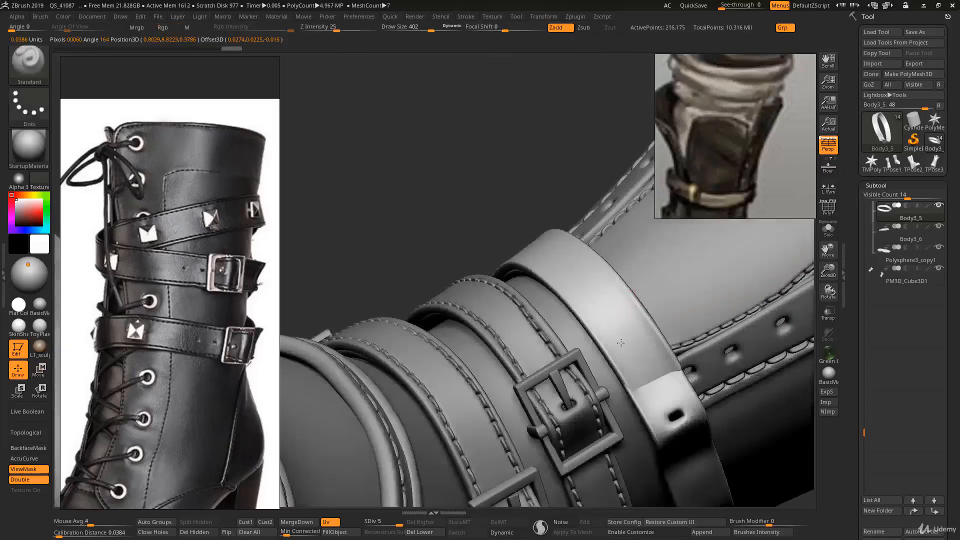
mouse_move(622, 343)
right_mouse_down()
mouse_move(619, 357)
mouse_move(517, 295)
mouse_move(548, 295)
mouse_move(535, 286)
mouse_move(547, 304)
mouse_move(508, 289)
mouse_move(574, 231)
mouse_move(528, 376)
right_mouse_up()
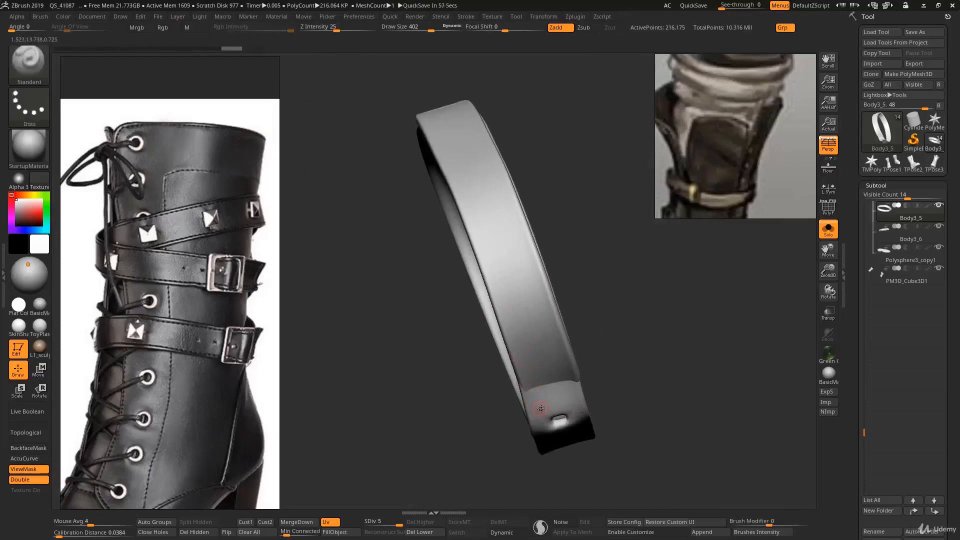
Stitch both long edges of the topmost strap with the HN_Stitch2 brush, from beside the buckle hole up to the rounded tip
key("b")
key("h")
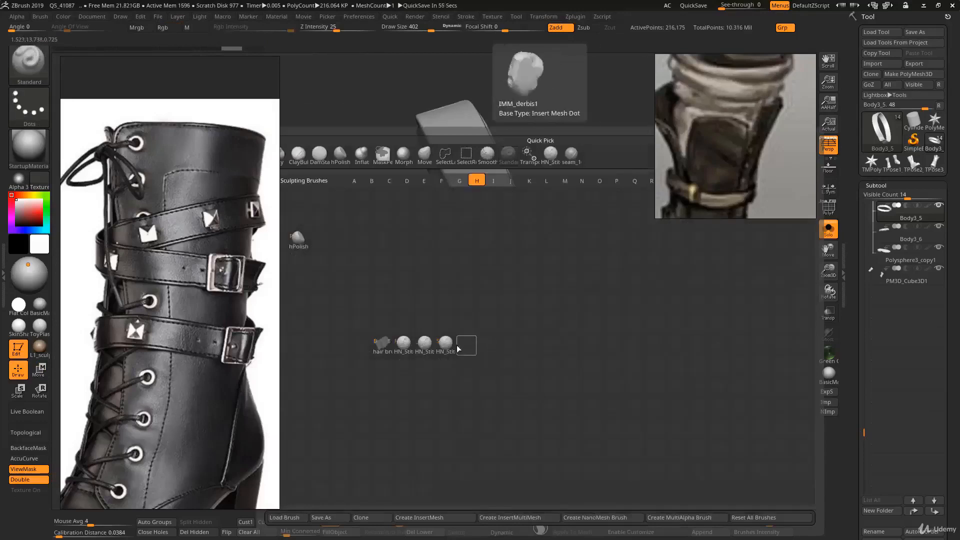
left_click(427, 347)
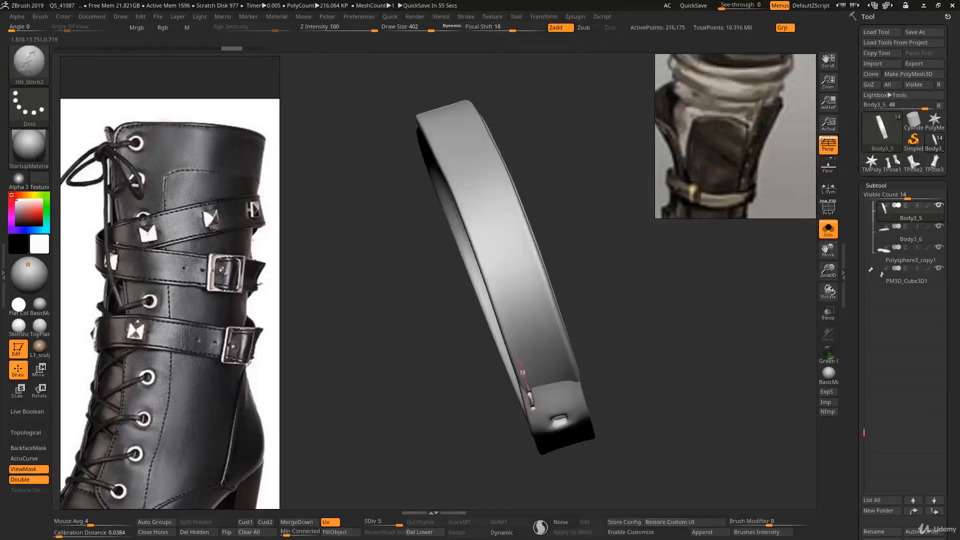
left_click_drag(512, 328, 438, 151)
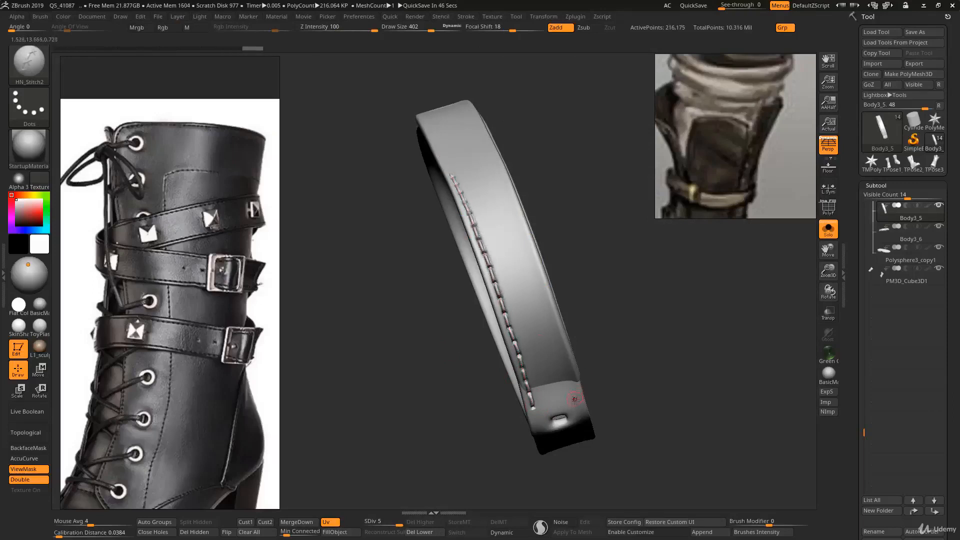
left_click_drag(561, 350, 480, 133)
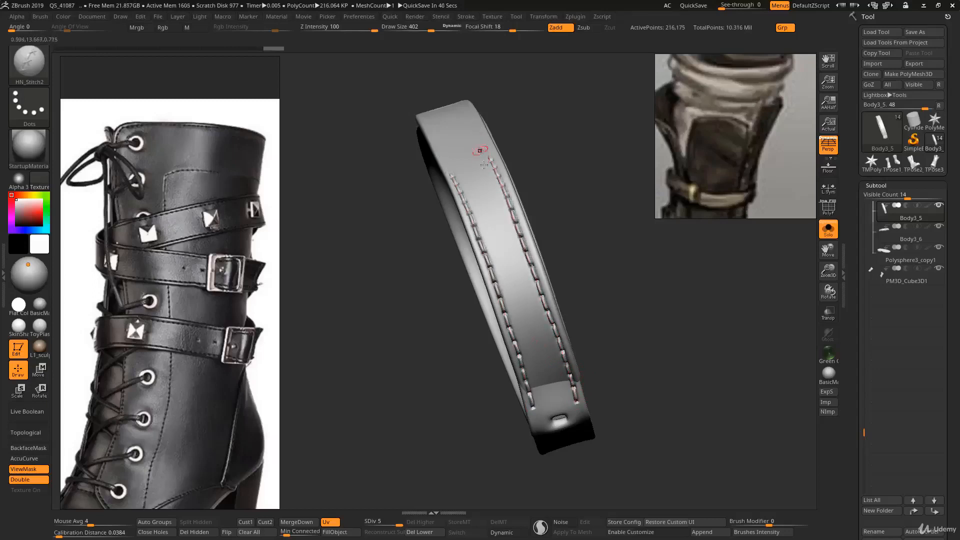
mouse_move(480, 151)
right_mouse_down("ctrl")
mouse_move(507, 285)
mouse_move(527, 299)
mouse_move(497, 336)
mouse_move(494, 380)
mouse_move(530, 395)
mouse_move(519, 414)
mouse_move(520, 450)
right_mouse_up("ctrl")
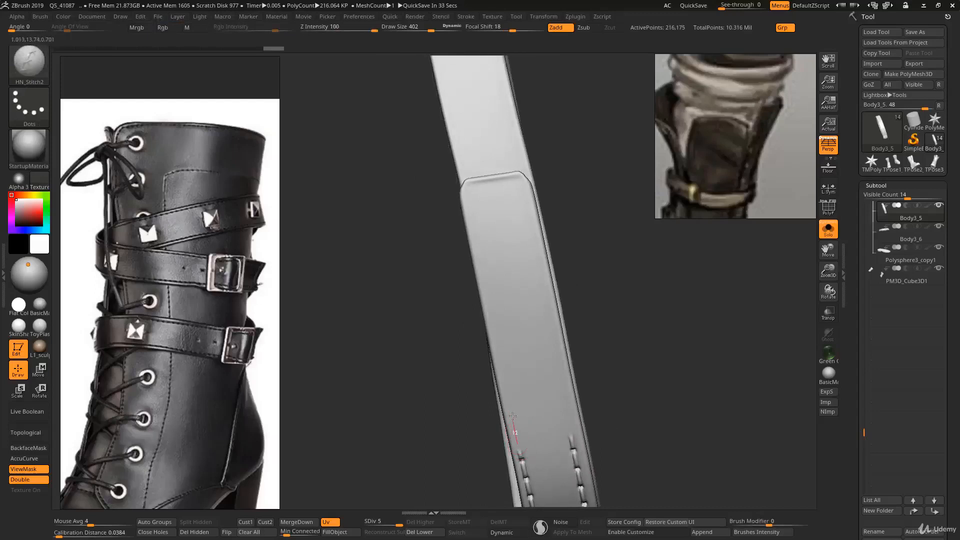
mouse_move(512, 415)
left_mouse_down()
mouse_move(472, 228)
mouse_move(471, 174)
mouse_move(486, 166)
mouse_move(541, 184)
mouse_move(542, 278)
mouse_move(578, 469)
left_mouse_up()
Stitch both long edges of the topmost strap on the other side of the buckle hole
mouse_move(553, 420)
right_mouse_down("ctrl")
mouse_move(493, 187)
mouse_move(550, 350)
mouse_move(559, 312)
mouse_move(528, 229)
right_mouse_up("ctrl")
left_click_drag(529, 245, 556, 374)
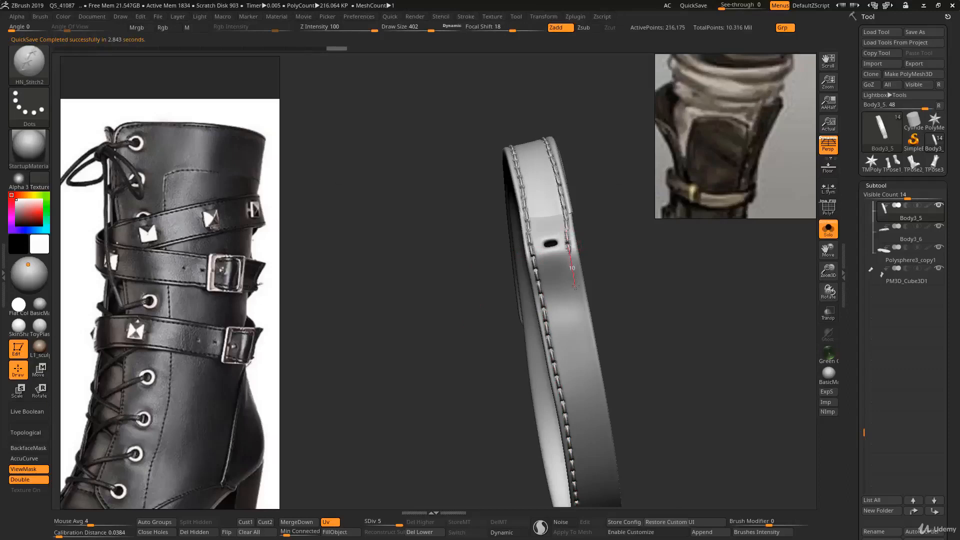
left_click_drag(580, 304, 586, 338)
left_click_drag(594, 373, 600, 398)
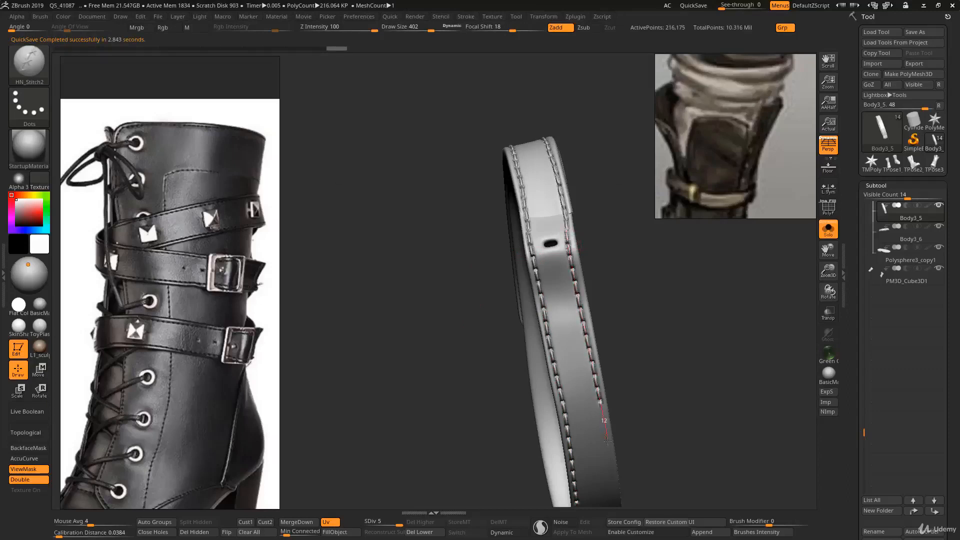
left_click_drag(607, 442, 616, 505)
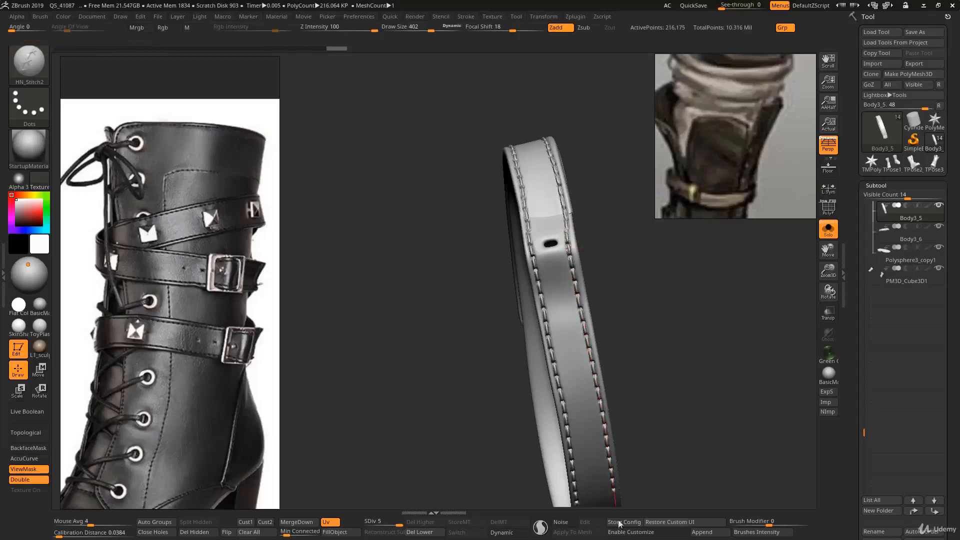
Extend both stitch lines along the topmost strap's next bare section toward the back of the boot
mouse_move(600, 445)
right_mouse_down("alt")
mouse_move(570, 283)
mouse_move(572, 306)
mouse_move(549, 242)
right_mouse_up("alt")
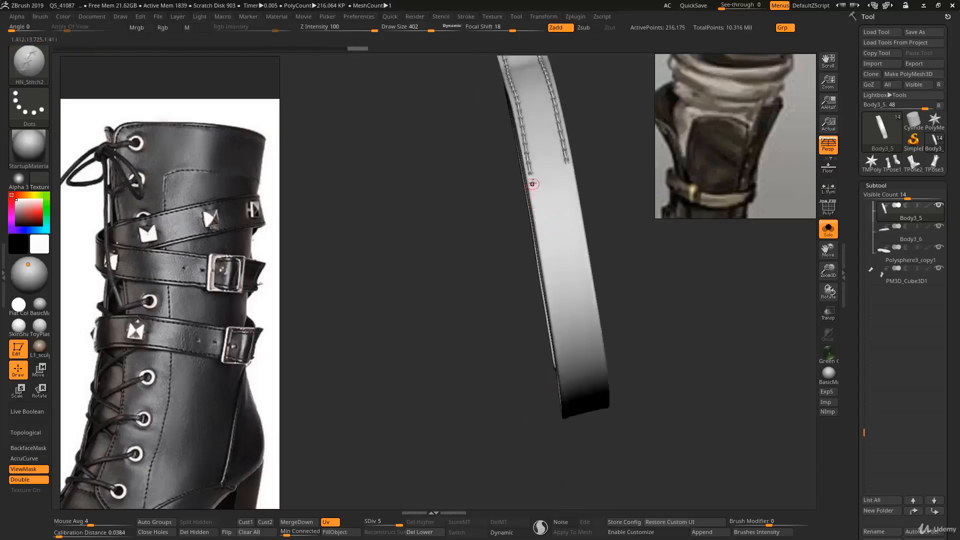
left_click_drag(534, 199, 562, 356)
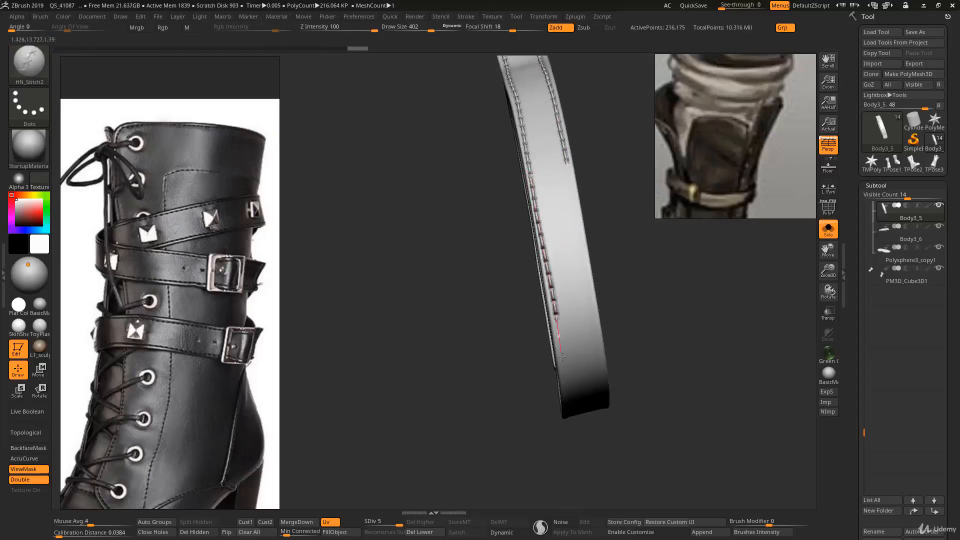
left_click_drag(571, 423, 572, 424)
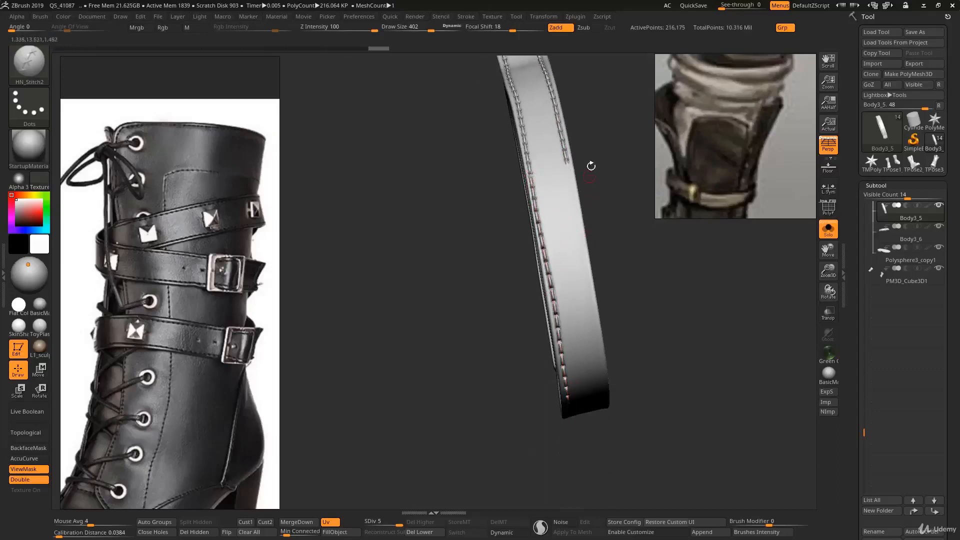
left_click_drag(573, 192, 598, 352)
left_click_drag(605, 403, 606, 405)
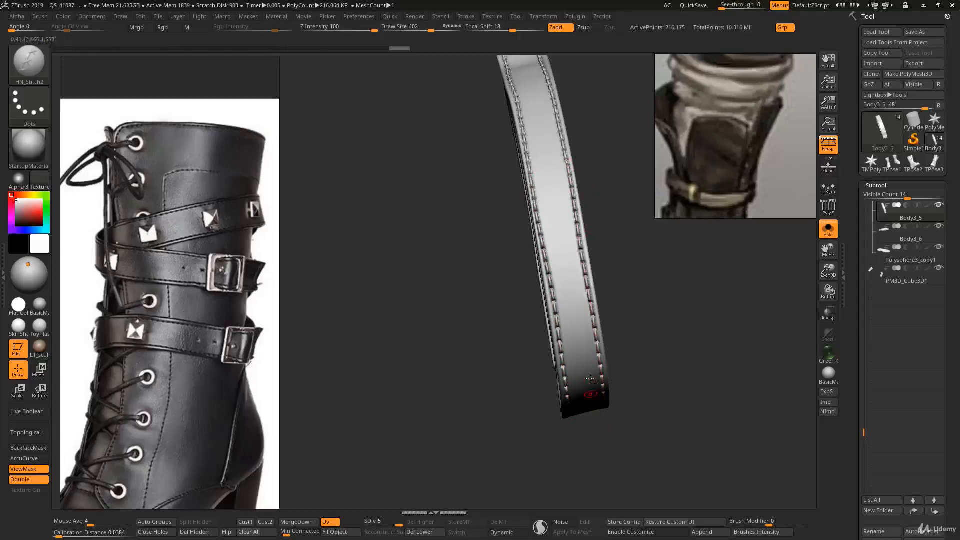
Complete both stitch lines along the remaining bare section until they meet the overlapping rounded tip
mouse_move(595, 409)
right_mouse_down()
mouse_move(555, 253)
mouse_move(544, 274)
right_mouse_up()
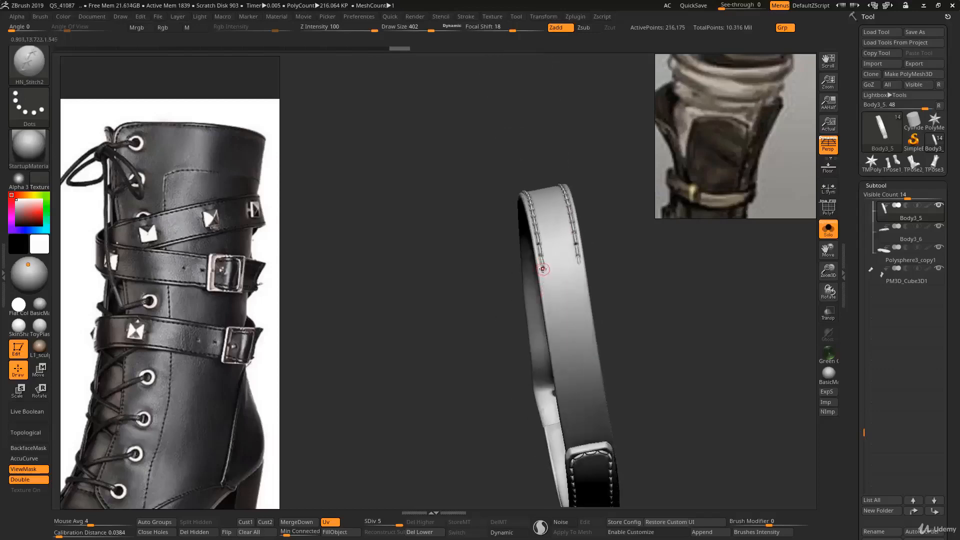
left_click_drag(551, 306, 552, 325)
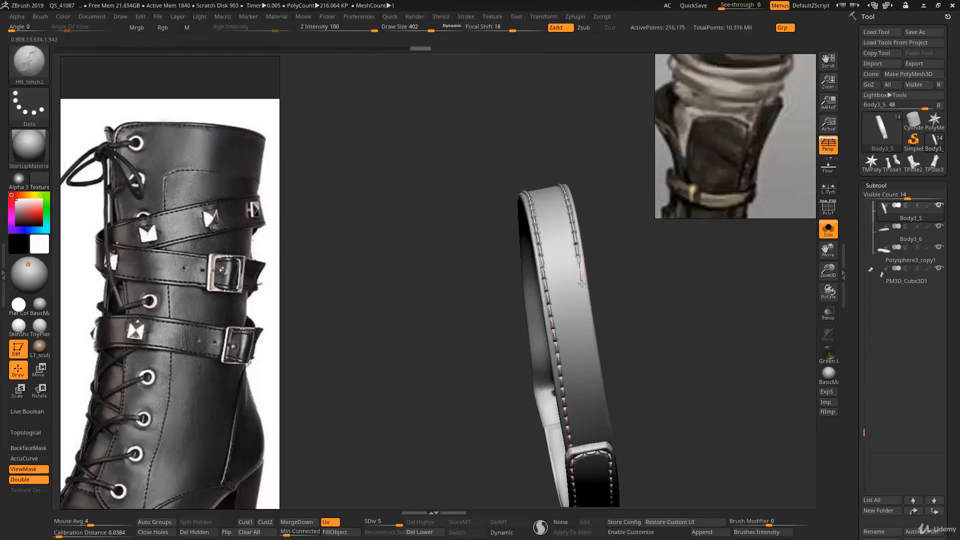
left_click_drag(581, 284, 590, 351)
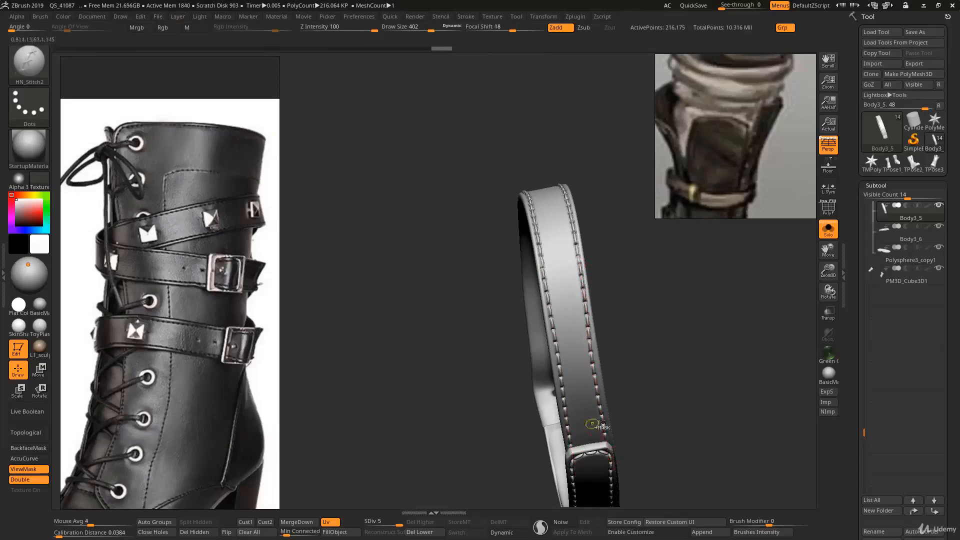
Bring back the topmost strap's hidden buckle and loop along with the rest of the boot
key("shift+s")
right_click_drag(594, 424, 590, 356, "ctrl")
left_click(691, 308, "ctrl+shift")
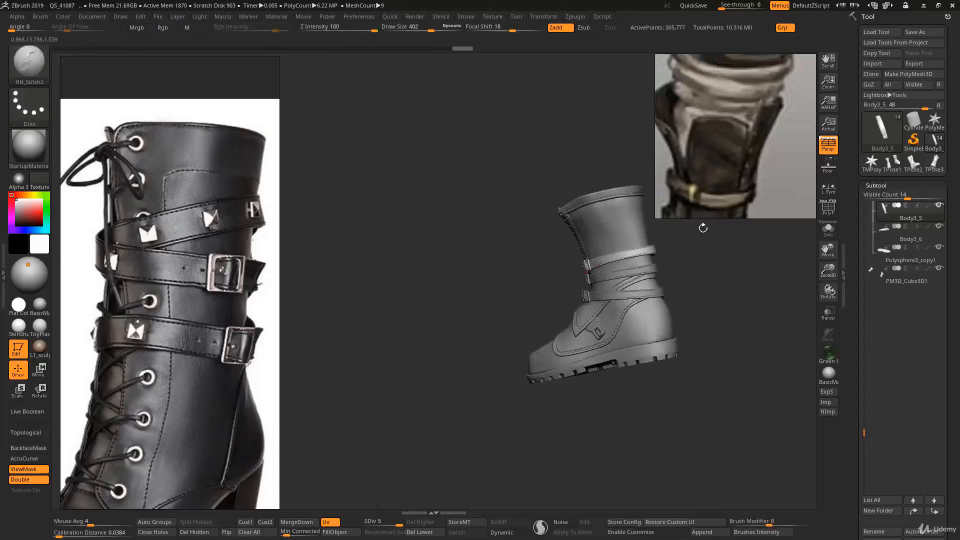
Compare the boot with the character concept art and select the lower boot piece to examine its toe seam
mouse_move(722, 156)
middle_mouse_down()
mouse_move(715, 93)
mouse_move(706, 160)
middle_mouse_up()
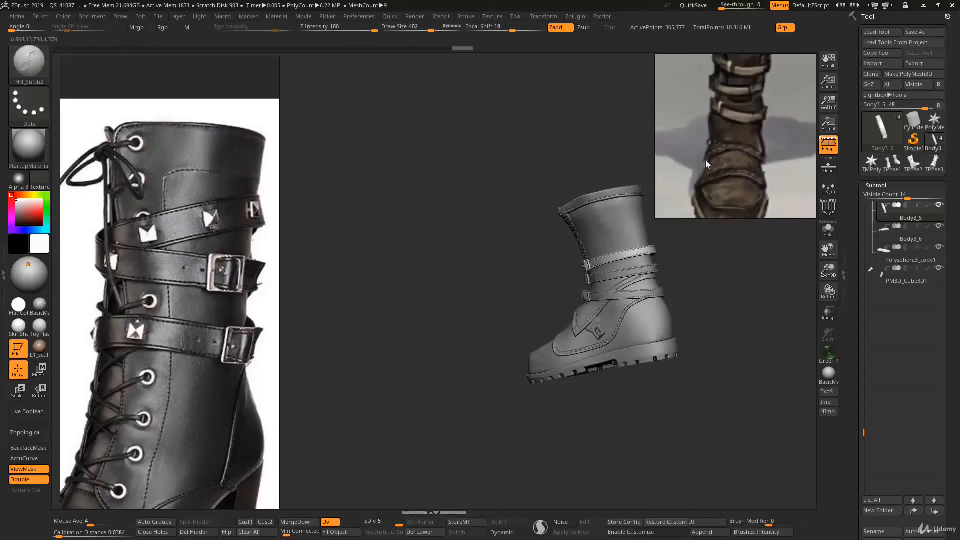
mouse_move(611, 276)
right_mouse_down()
mouse_move(639, 275)
mouse_move(616, 283)
right_mouse_up()
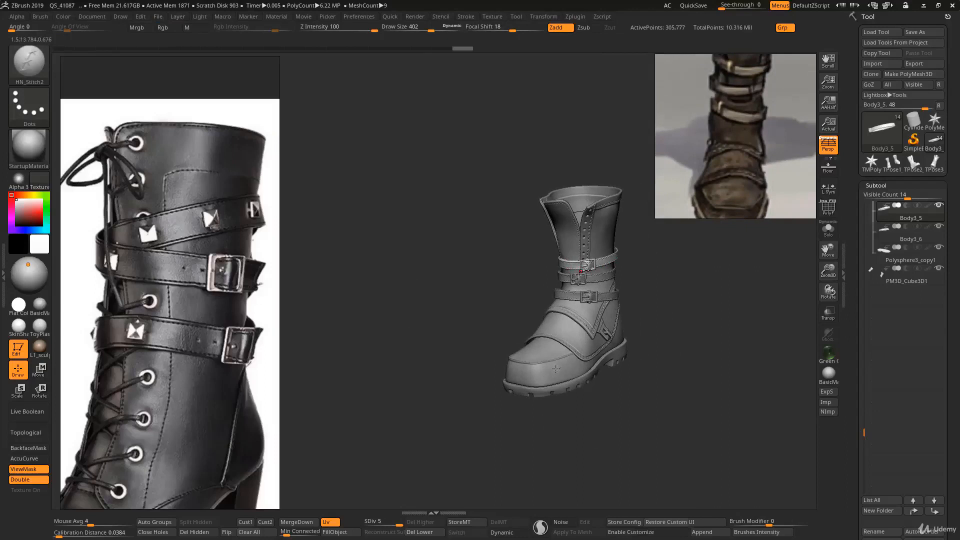
right_click_drag(570, 367, 658, 354)
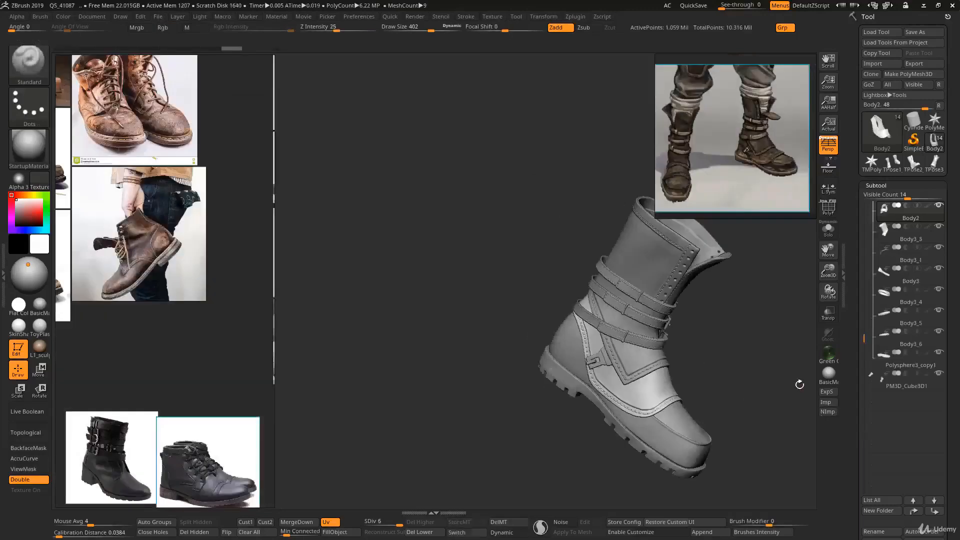
right_click_drag(740, 374, 699, 373)
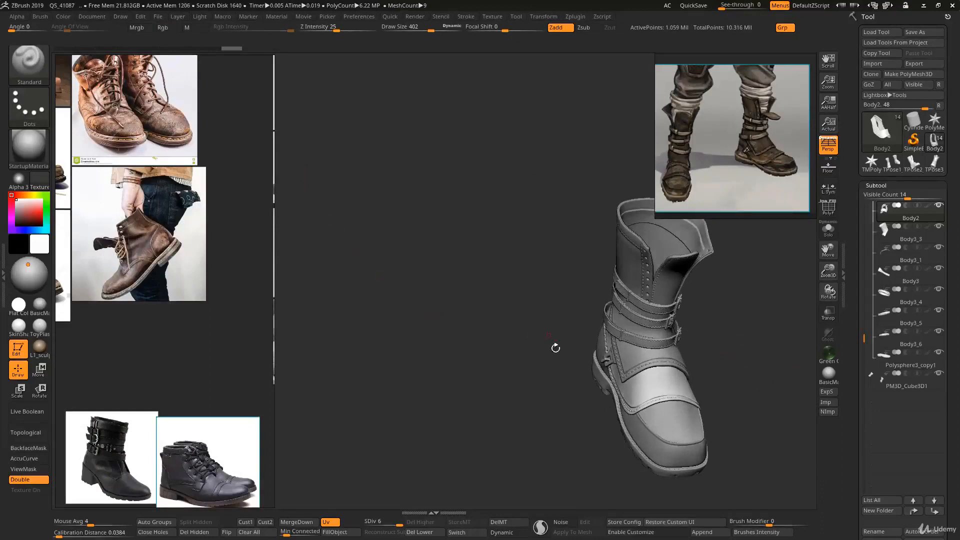
right_click_drag(547, 372, 531, 297, "alt")
right_click_drag(611, 323, 544, 302, "alt")
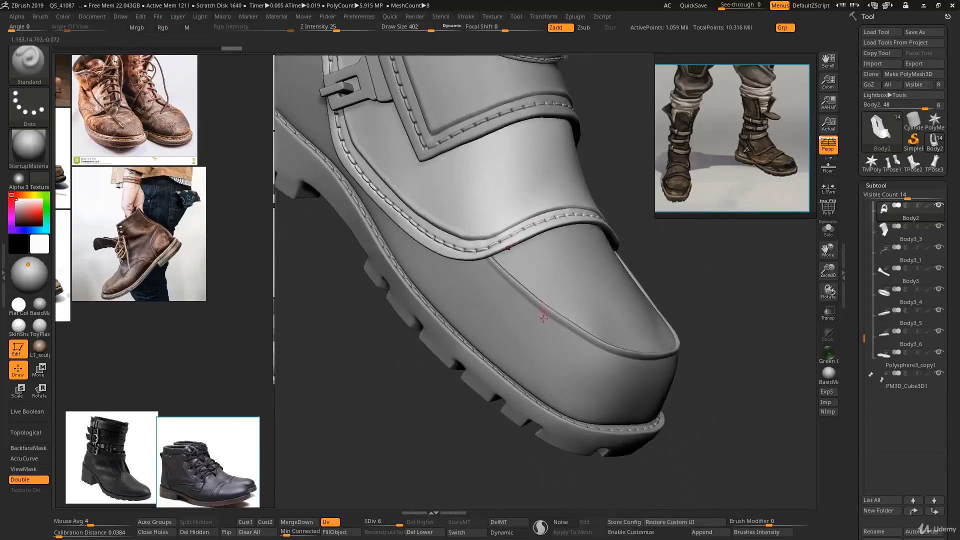
left_click(545, 324, "alt")
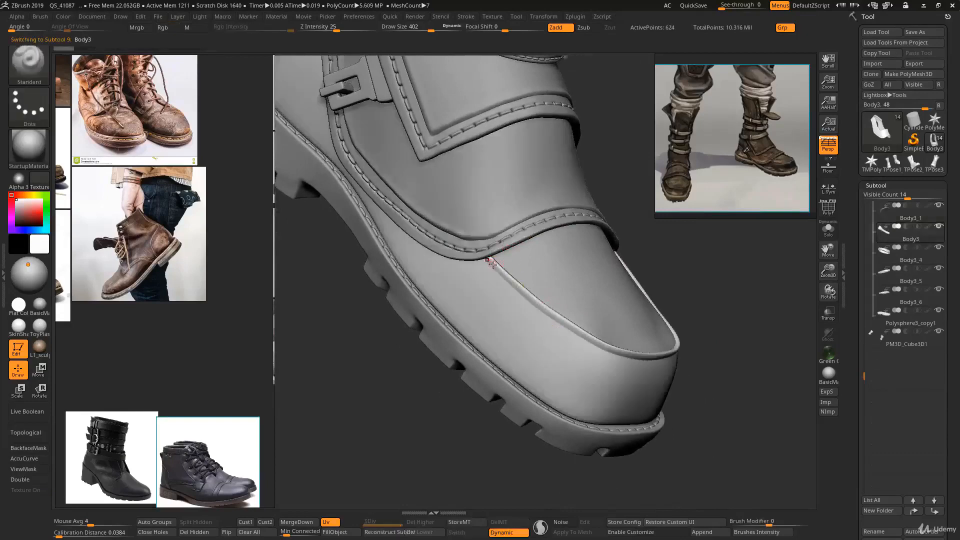
mouse_move(492, 268)
left_mouse_down()
mouse_move(536, 314)
mouse_move(606, 353)
left_mouse_up()
Review the whole boot from several sides and examine the strap stitching and toe area up close
mouse_move(494, 296)
right_mouse_down("ctrl")
mouse_move(500, 243)
mouse_move(545, 252)
mouse_move(568, 302)
mouse_move(543, 374)
mouse_move(549, 243)
right_mouse_up("ctrl")
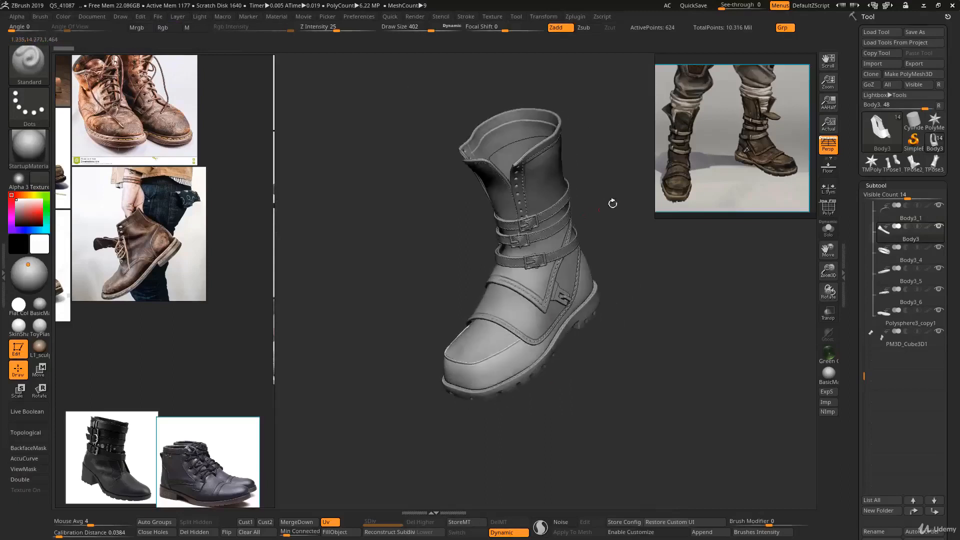
right_click_drag(571, 316, 578, 198)
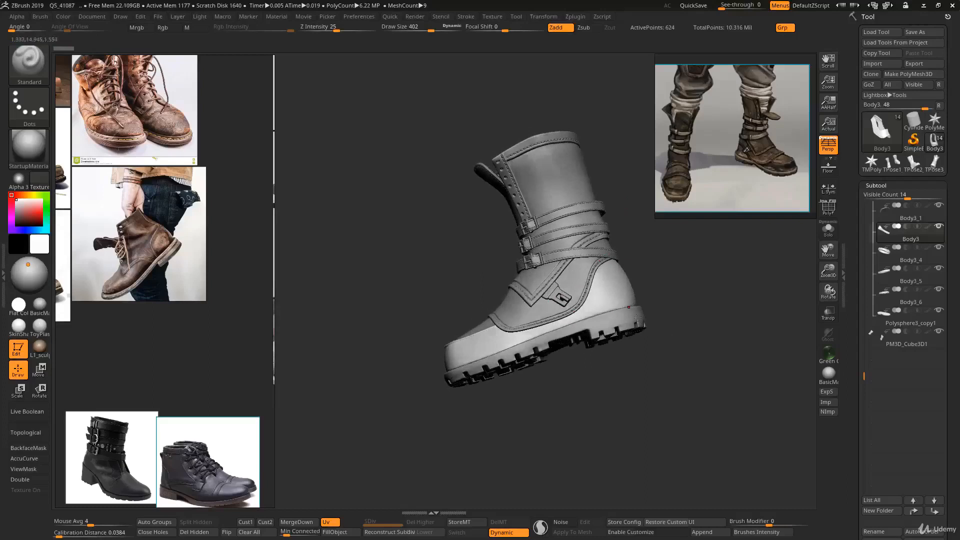
right_click_drag(588, 313, 631, 305)
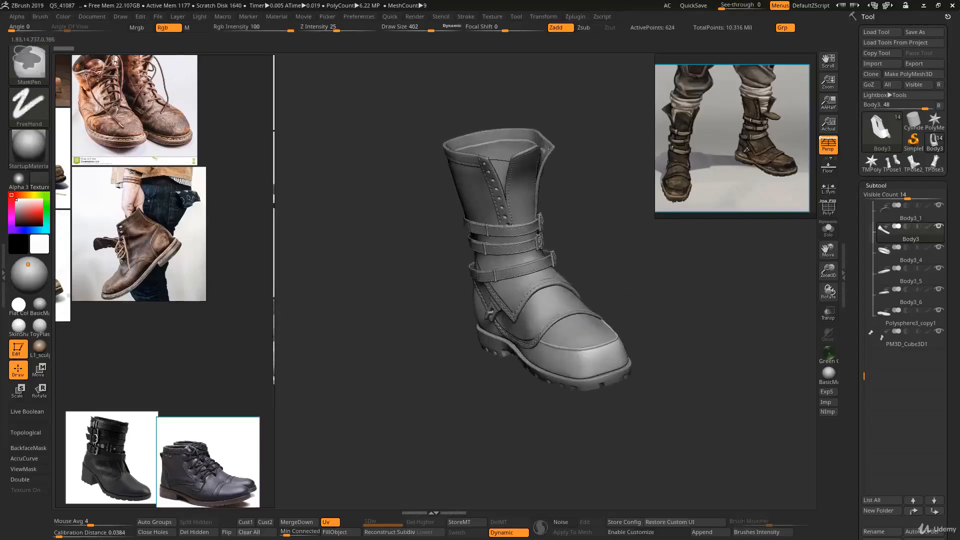
right_click_drag(485, 249, 483, 344, "ctrl")
right_click_drag(486, 311, 586, 320)
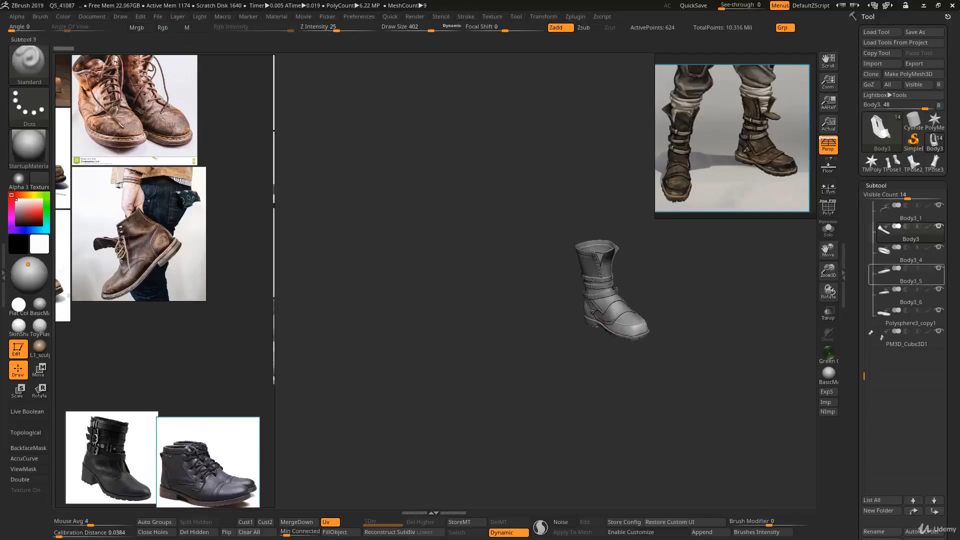
mouse_move(895, 274)
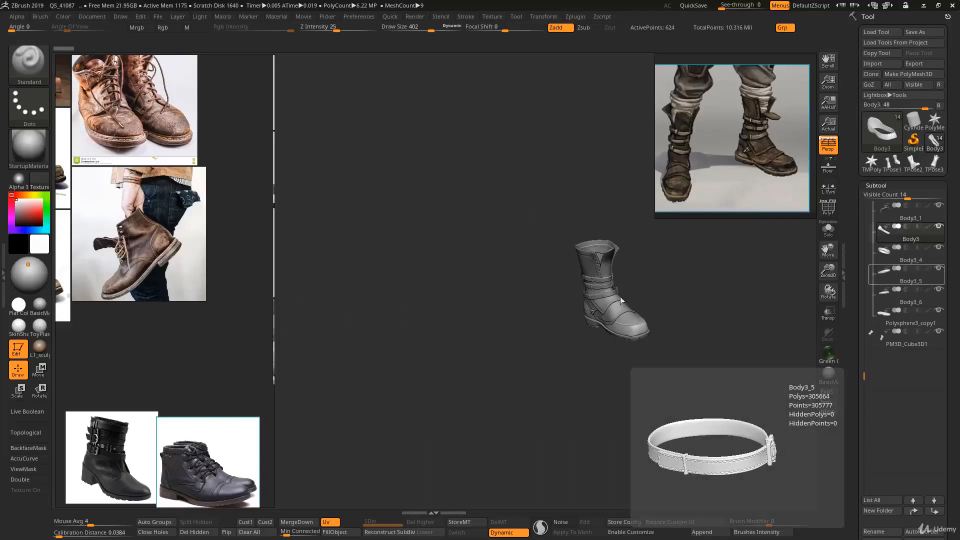
mouse_move(550, 300)
right_mouse_down()
mouse_move(563, 275)
mouse_move(553, 254)
mouse_move(530, 278)
mouse_move(530, 346)
mouse_move(553, 330)
mouse_move(529, 357)
right_mouse_up()
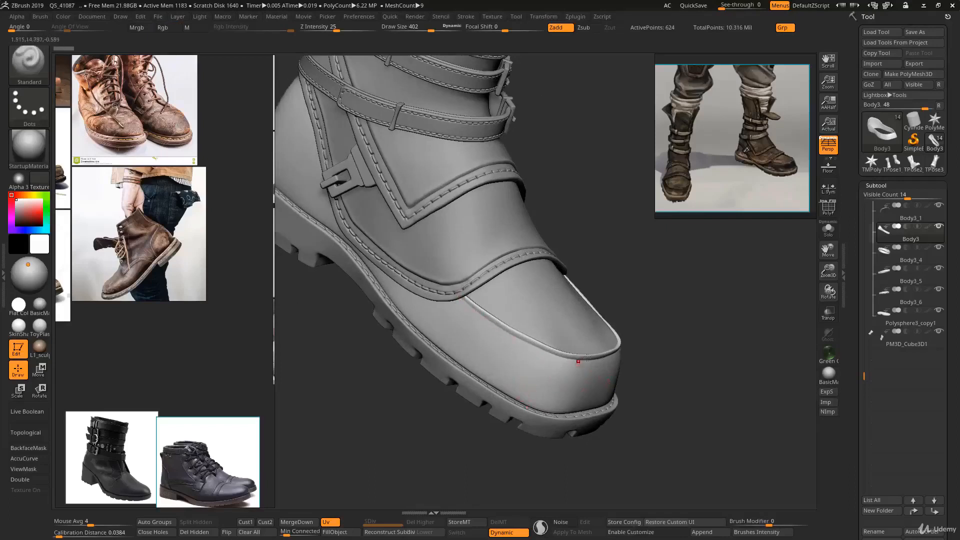
mouse_move(512, 340)
right_mouse_down()
mouse_move(520, 345)
mouse_move(505, 352)
right_mouse_up()
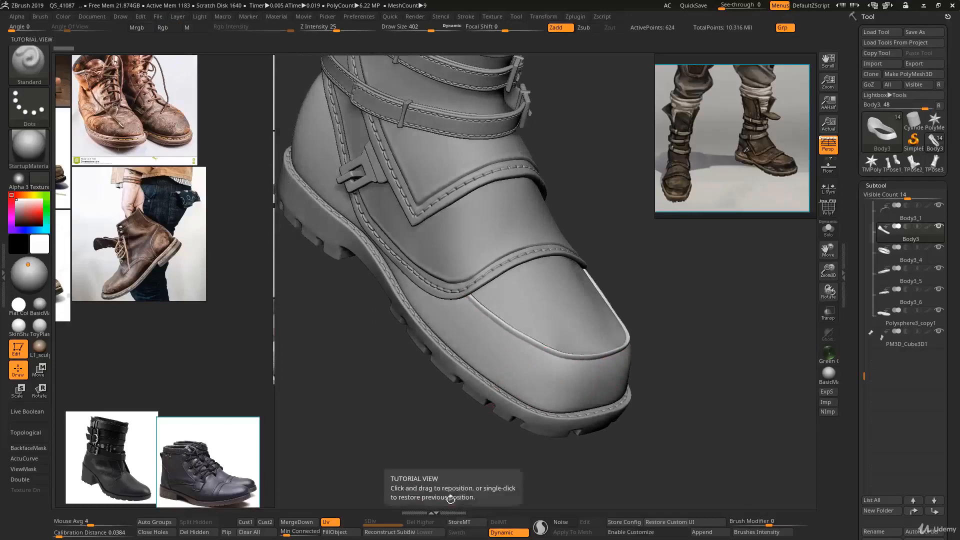
Turn off dynamic subdivision on the lower boot piece and subdivide its mesh to level 5
key("shift")
left_click(509, 532)
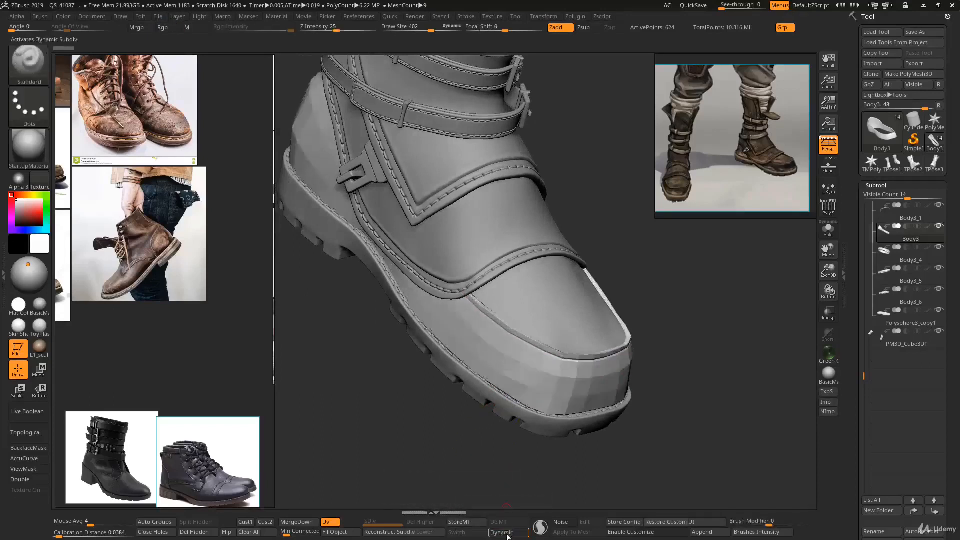
key("ctrl")
key("ctrl+d")
key("ctrl+d")
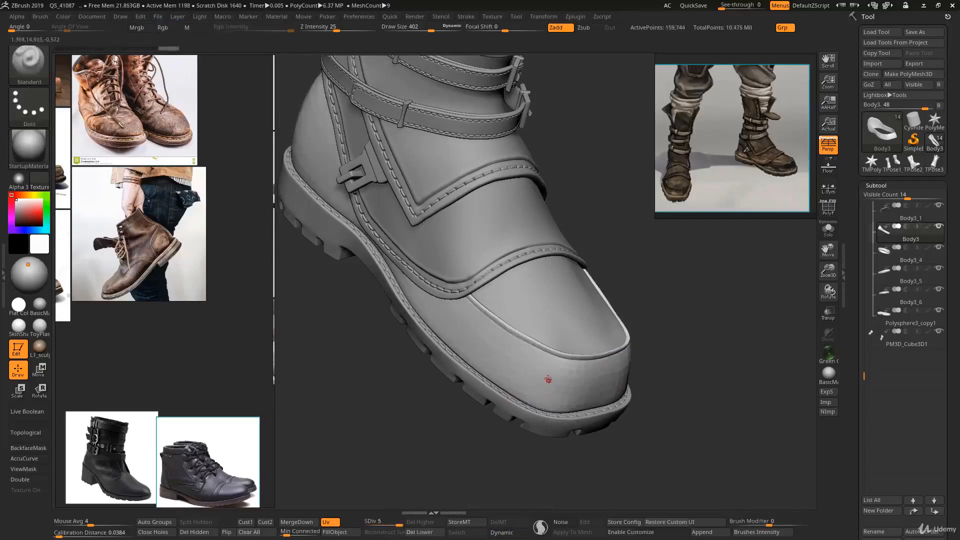
Choose the HN_Stitch2 brush and try a stitch stroke along the toe seam of the lower boot piece
key("b")
key("h")
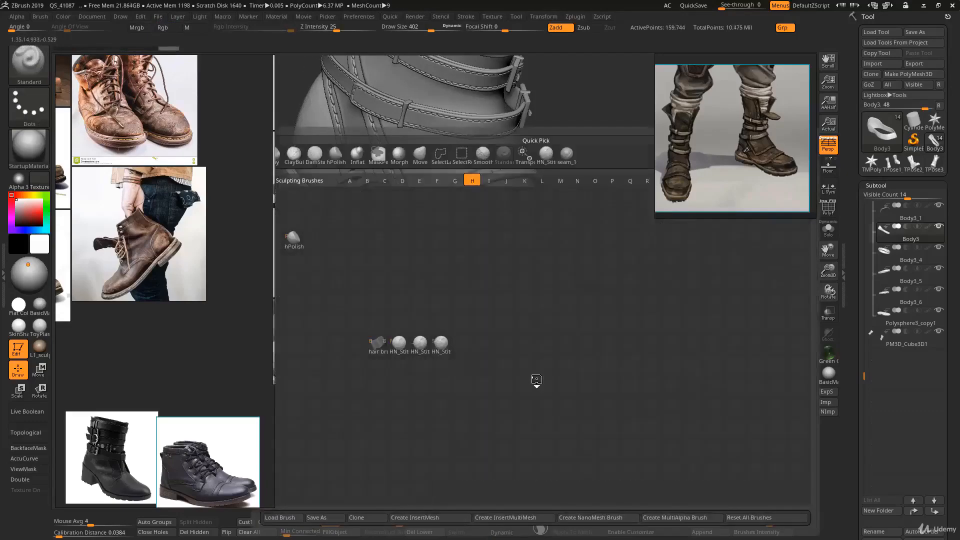
left_click(440, 344)
right_click_drag(471, 359, 487, 322, "ctrl")
left_click_drag(488, 316, 617, 392)
key("ctrl+z")
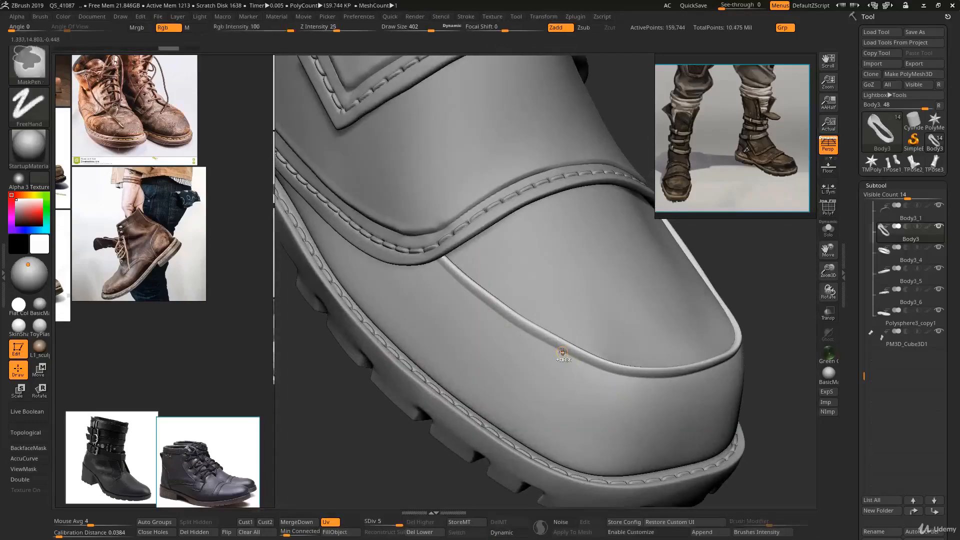
Subdivide the lower boot piece to level 6, test the stitch stroke on it and store a morph target
key("ctrl+d")
left_click_drag(503, 319, 614, 382)
key("ctrl+z")
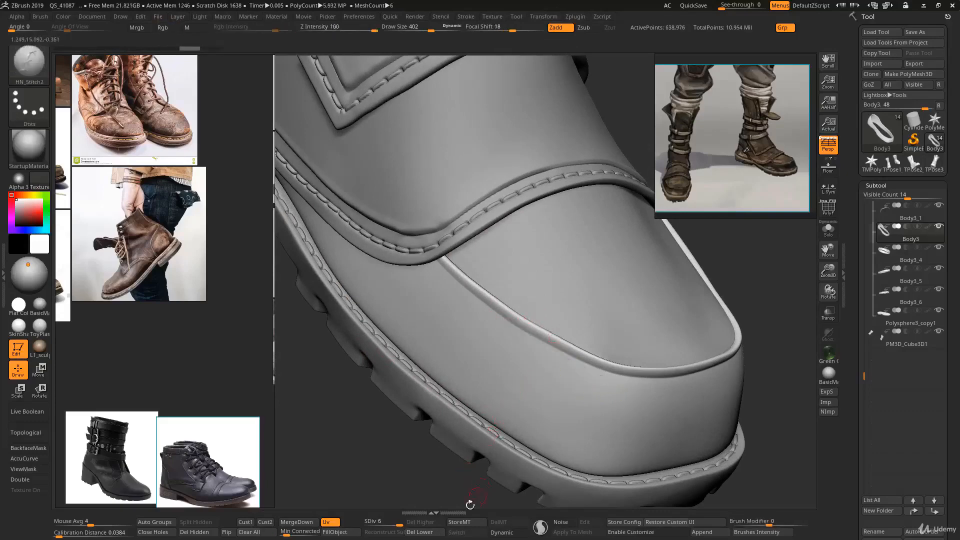
left_click(467, 522)
Try a stitch line just below the rim of the isolated lower boot piece, running toward the toe
right_click_drag(449, 274, 480, 310, "alt")
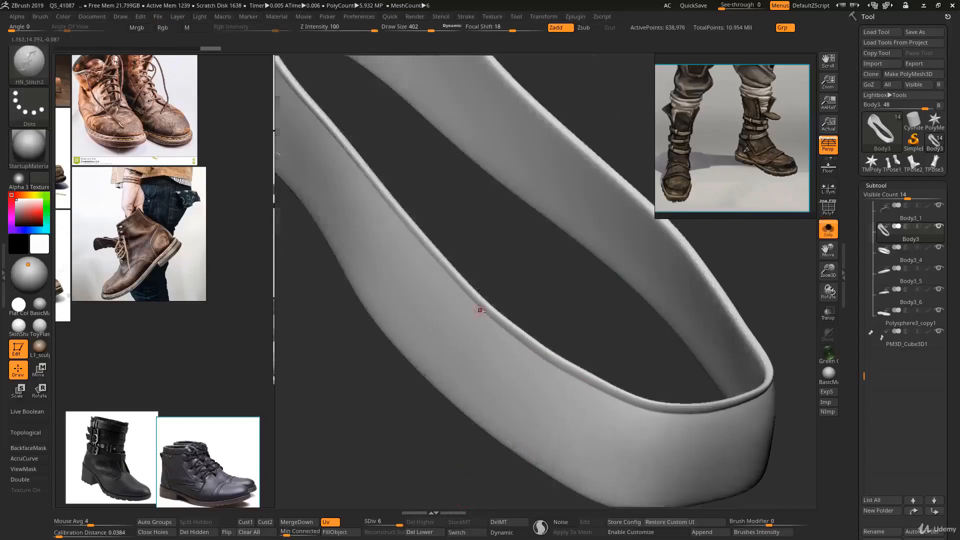
left_click_drag(432, 259, 444, 275)
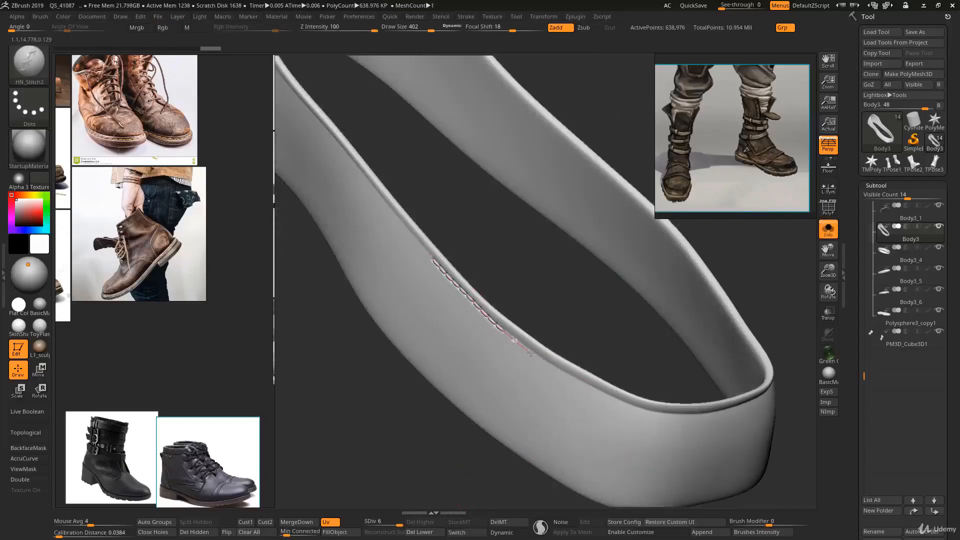
mouse_move(545, 363)
left_mouse_down()
mouse_move(632, 410)
mouse_move(675, 420)
left_mouse_up()
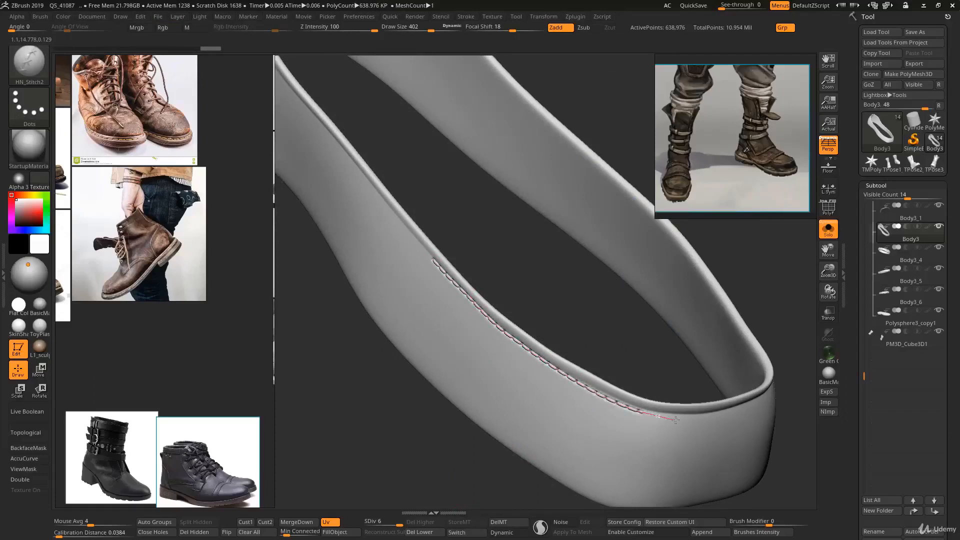
left_click_drag(736, 412, 738, 412)
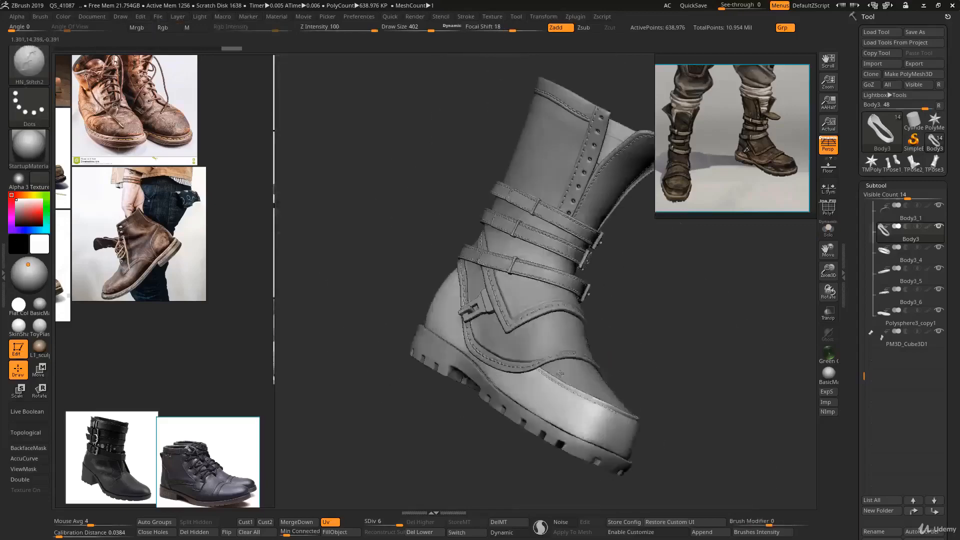
Compare the boot's toe seam with the toe in the concept art and the stitched toe in the boot reference photos
mouse_move(561, 374)
right_mouse_down()
mouse_move(678, 450)
mouse_move(600, 370)
mouse_move(570, 360)
mouse_move(620, 380)
mouse_move(657, 445)
mouse_move(625, 369)
right_mouse_up()
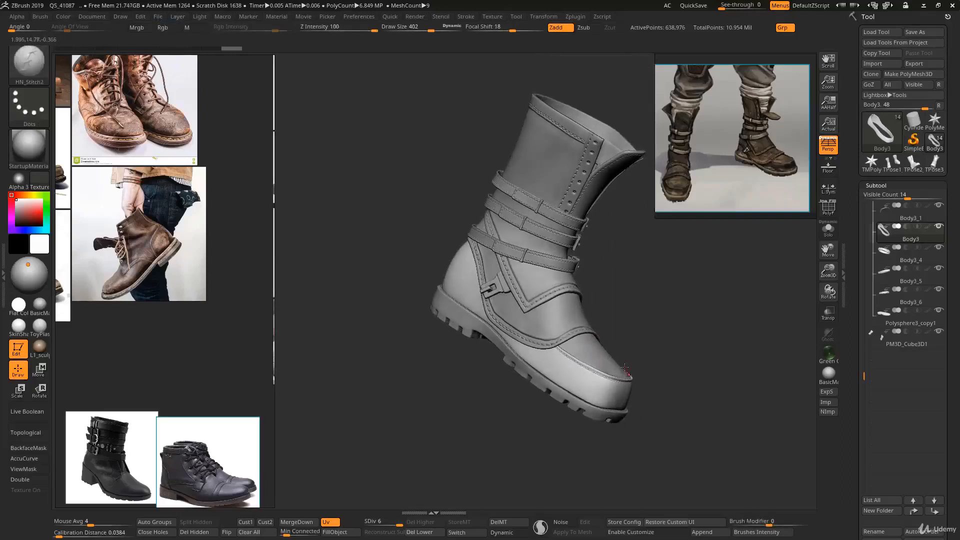
mouse_move(561, 362)
right_mouse_down("alt")
mouse_move(540, 343)
mouse_move(564, 361)
right_mouse_up("alt")
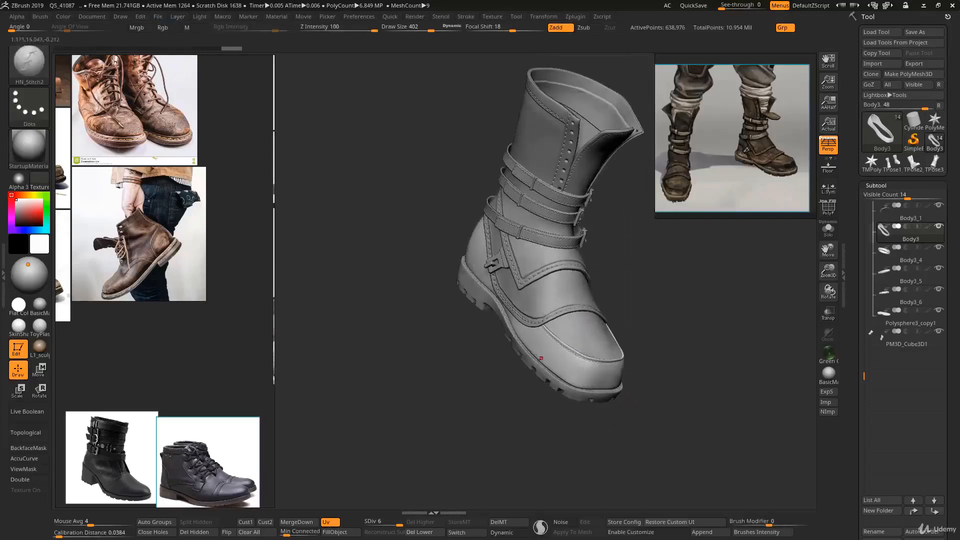
scroll(188, 399, "down", 3)
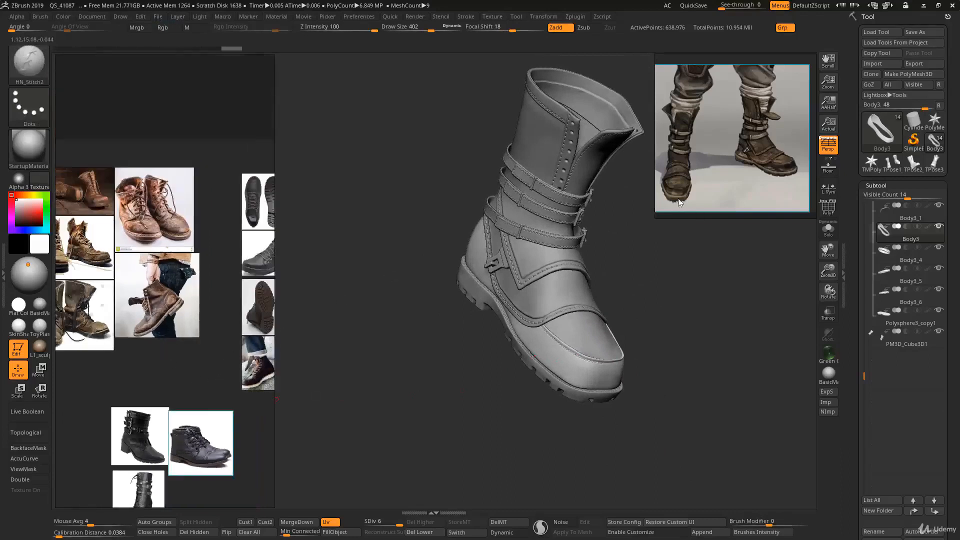
scroll(679, 202, "up", 6)
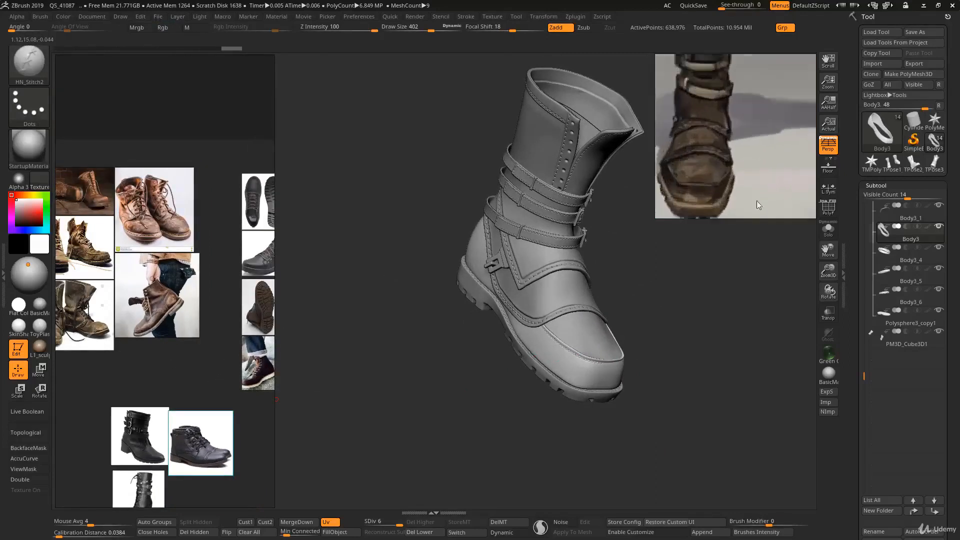
scroll(757, 201, "up", 1)
middle_click_drag(746, 175, 644, 175)
middle_click_drag(748, 154, 716, 171)
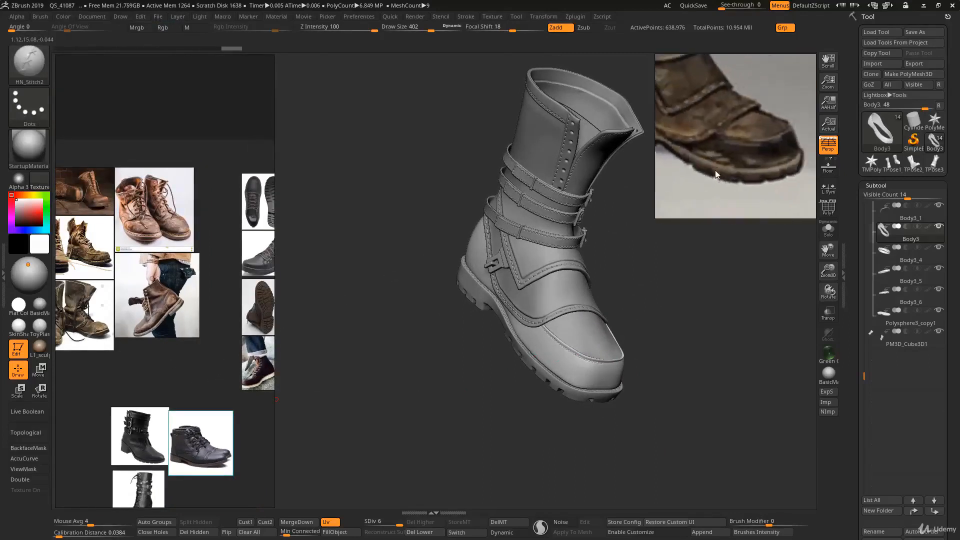
right_click_drag(641, 316, 502, 344)
middle_click_drag(240, 366, 154, 362)
middle_click_drag(226, 291, 186, 289)
scroll(157, 368, "up", 5)
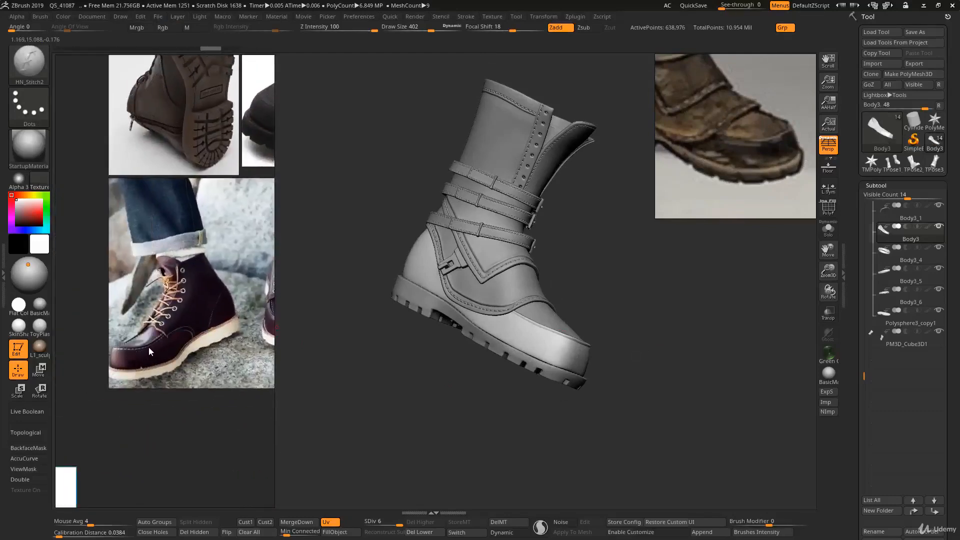
Isolate the lower boot piece and sculpt stitches below its rim along one side and across the front of the toe
mouse_move(554, 318)
right_mouse_down()
mouse_move(494, 309)
mouse_move(527, 334)
mouse_move(503, 295)
mouse_move(482, 332)
mouse_move(479, 287)
right_mouse_up()
key("shift+s")
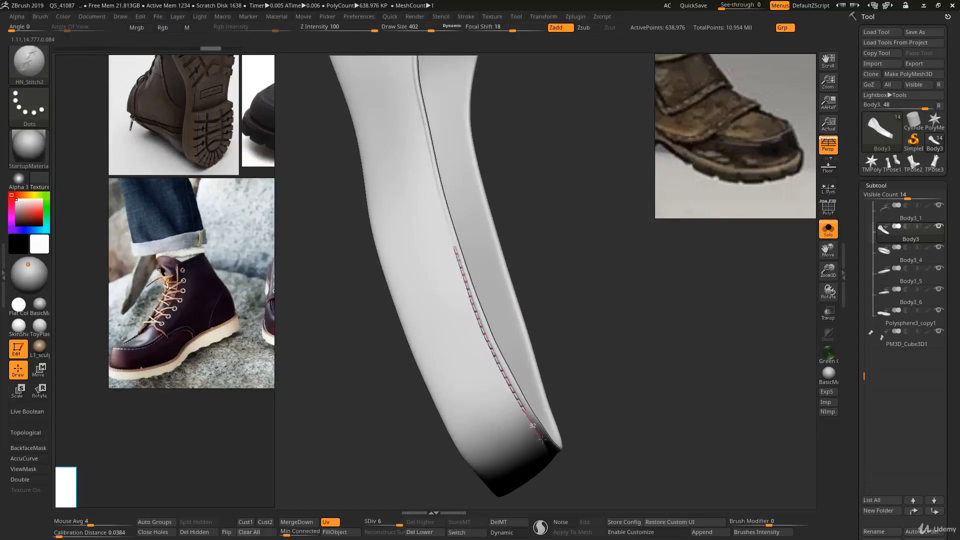
left_click_drag(556, 455, 557, 457)
mouse_move(520, 365)
right_mouse_down("ctrl")
mouse_move(502, 397)
mouse_move(465, 259)
mouse_move(508, 344)
mouse_move(495, 294)
mouse_move(506, 246)
mouse_move(494, 278)
right_mouse_up("ctrl")
left_click_drag(504, 300, 589, 429)
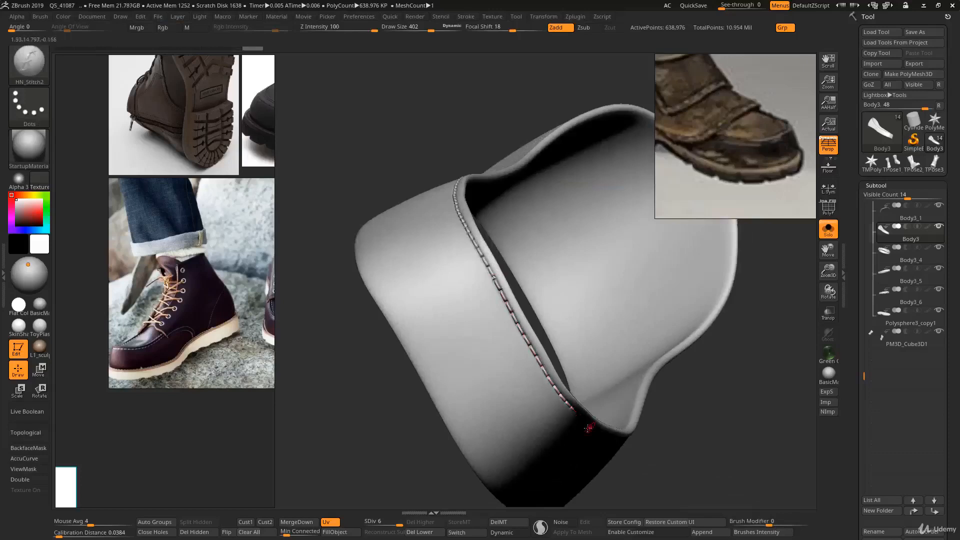
Extend the stitch line from the toe along the opposite side of the lower boot piece's rim
mouse_move(590, 428)
right_mouse_down("ctrl")
mouse_move(519, 368)
mouse_move(491, 220)
mouse_move(536, 337)
mouse_move(543, 309)
right_mouse_up("ctrl")
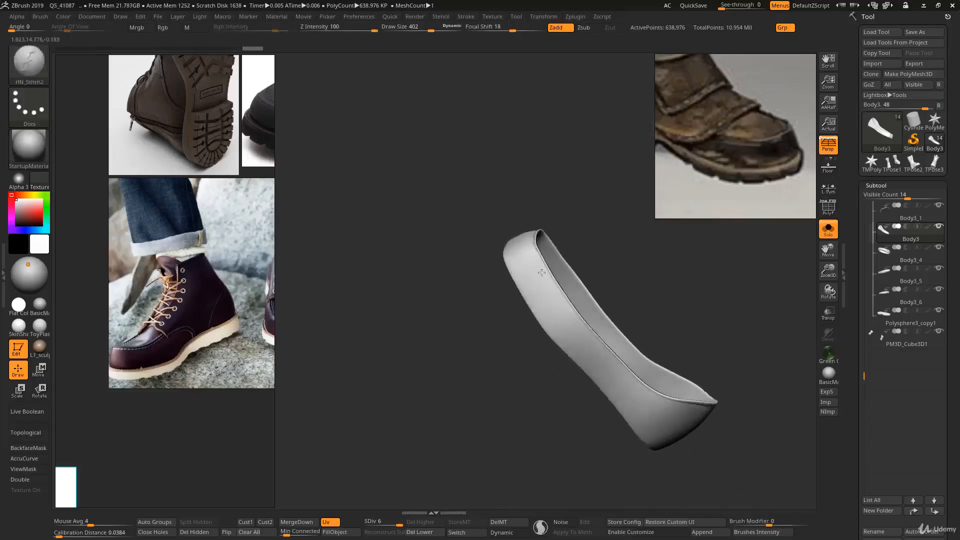
right_click_drag(542, 275, 558, 305, "ctrl")
right_click_drag(556, 250, 541, 249)
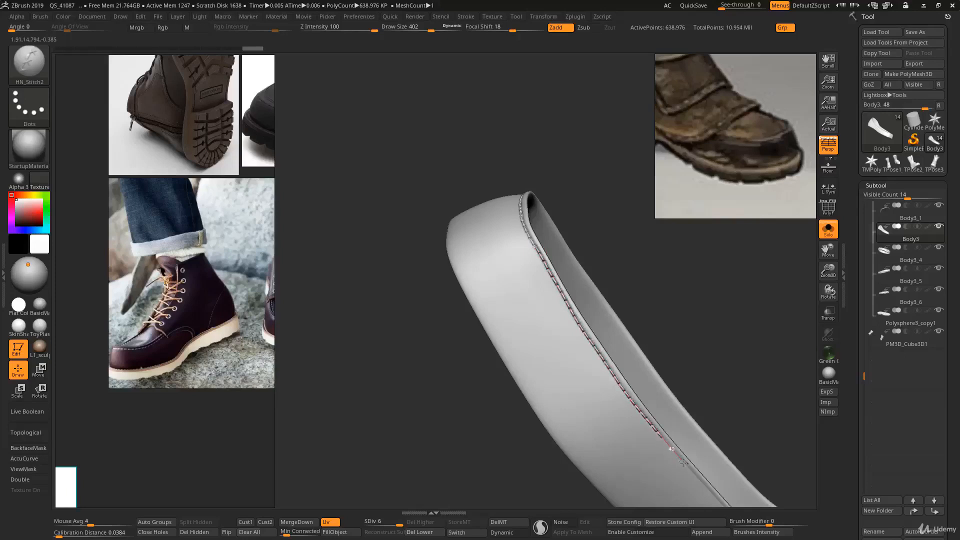
left_click_drag(729, 506, 730, 507)
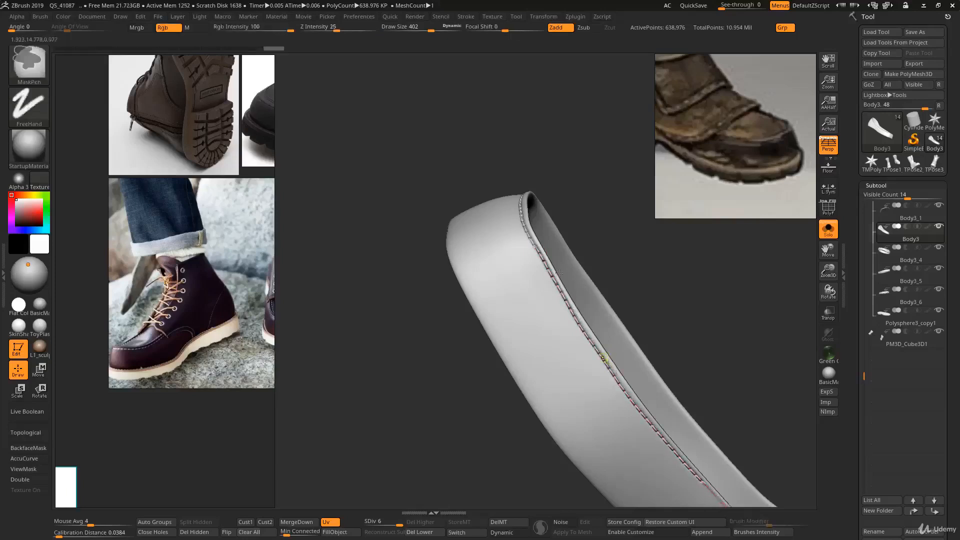
mouse_move(665, 425)
right_mouse_down("ctrl")
mouse_move(580, 322)
mouse_move(632, 316)
mouse_move(541, 359)
mouse_move(539, 407)
mouse_move(561, 400)
right_mouse_up("ctrl")
Show the whole boot, select the toe cap piece, turn off its dynamic subdivision and subdivide it to level 6
key("alt+s")
left_click(539, 407, "alt")
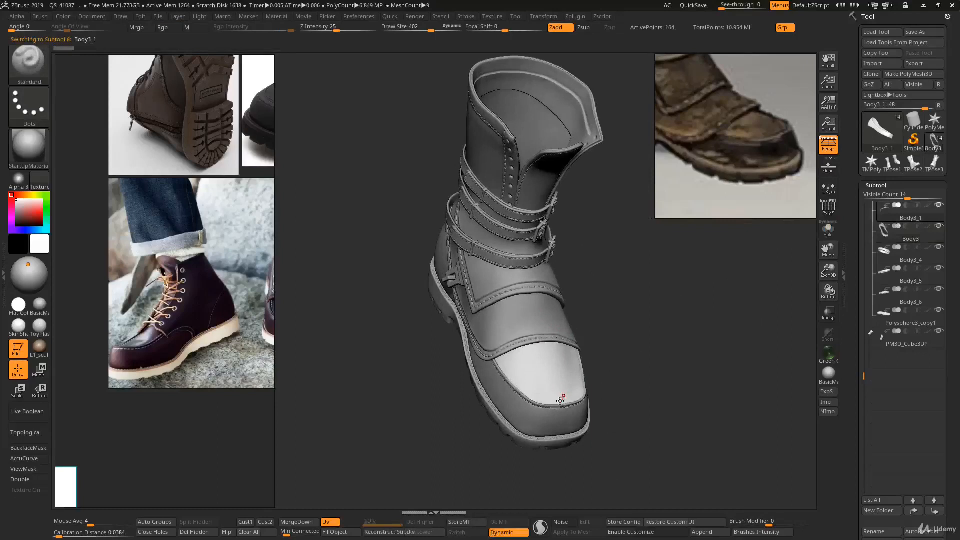
left_click(515, 533)
right_click_drag(495, 381, 506, 338, "alt")
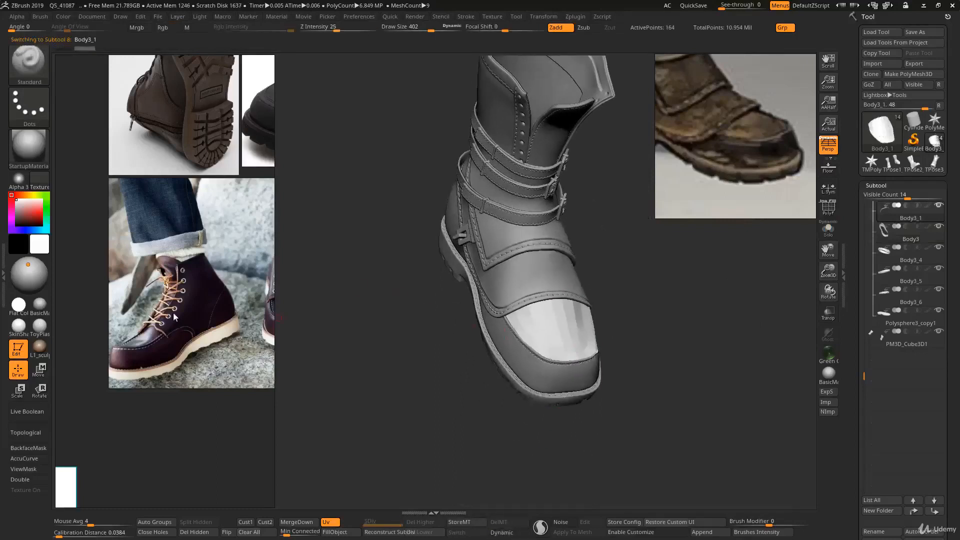
mouse_move(575, 369)
right_mouse_down()
mouse_move(554, 376)
mouse_move(564, 379)
right_mouse_up()
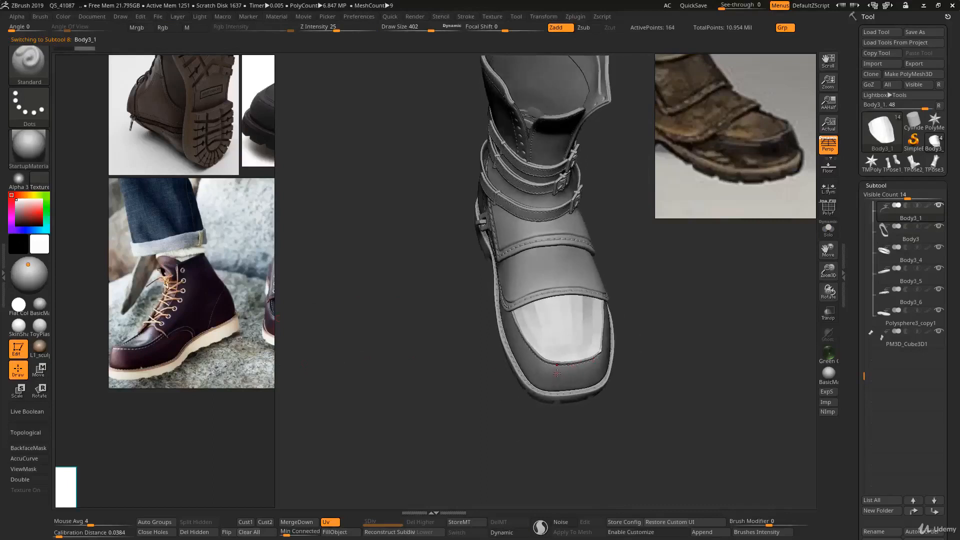
key("ctrl+d")
key("ctrl+d")
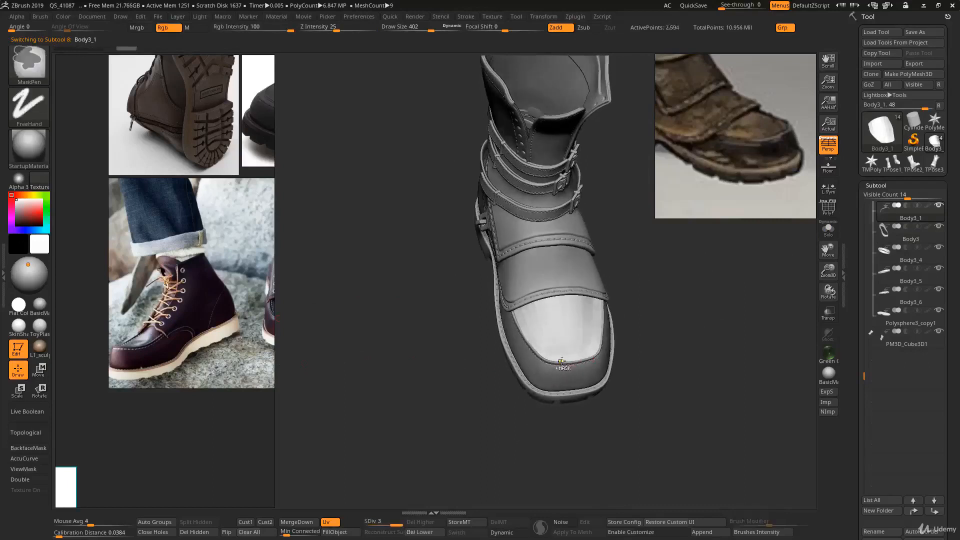
key("ctrl+d")
right_click_drag(589, 423, 539, 313, "ctrl")
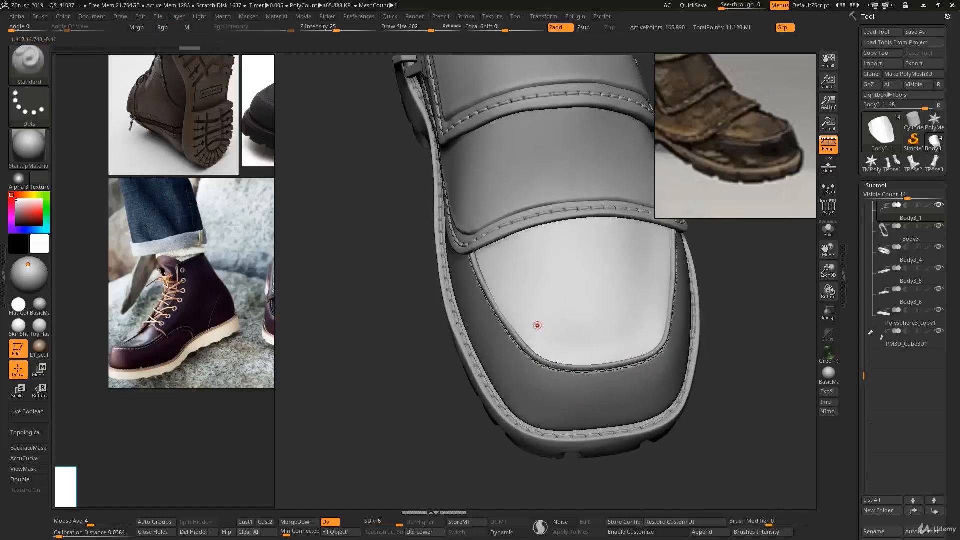
Choose the HN_Stitch2 brush, raise the toe cap to subdivision level 7 and test stitch strokes along its edge
key("b")
key("h")
left_click(421, 344)
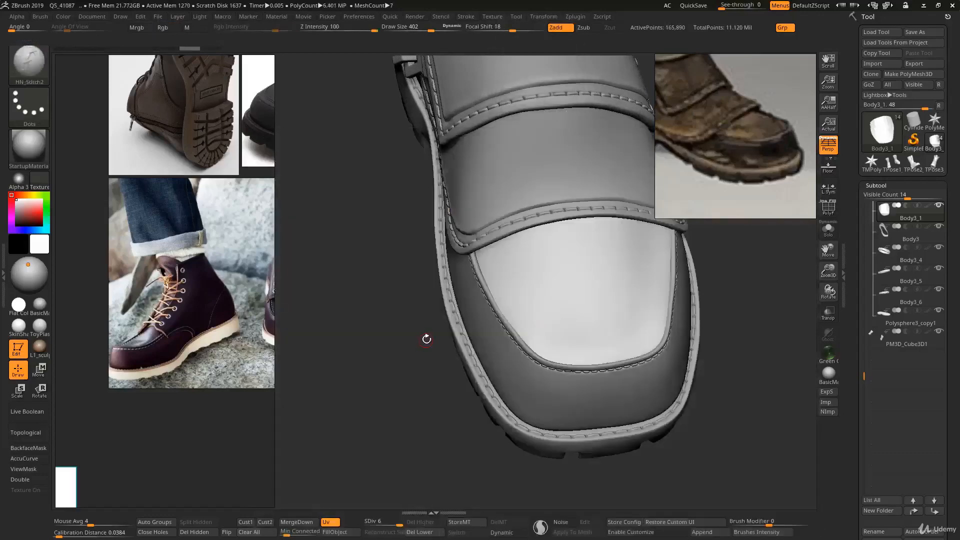
left_click_drag(497, 262, 550, 340)
right_click_drag(559, 336, 581, 348)
right_click_drag(546, 292, 540, 325)
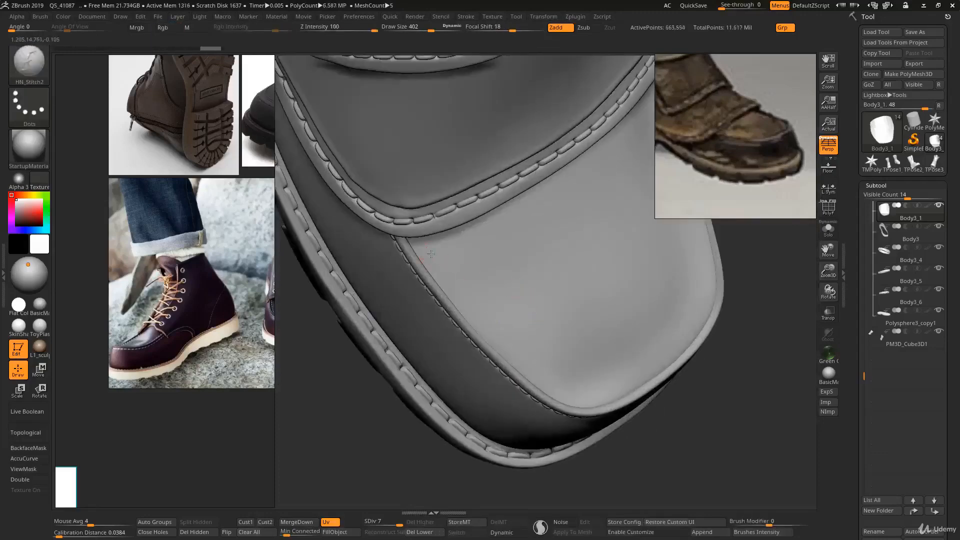
left_click_drag(431, 253, 590, 402)
key("ctrl+z")
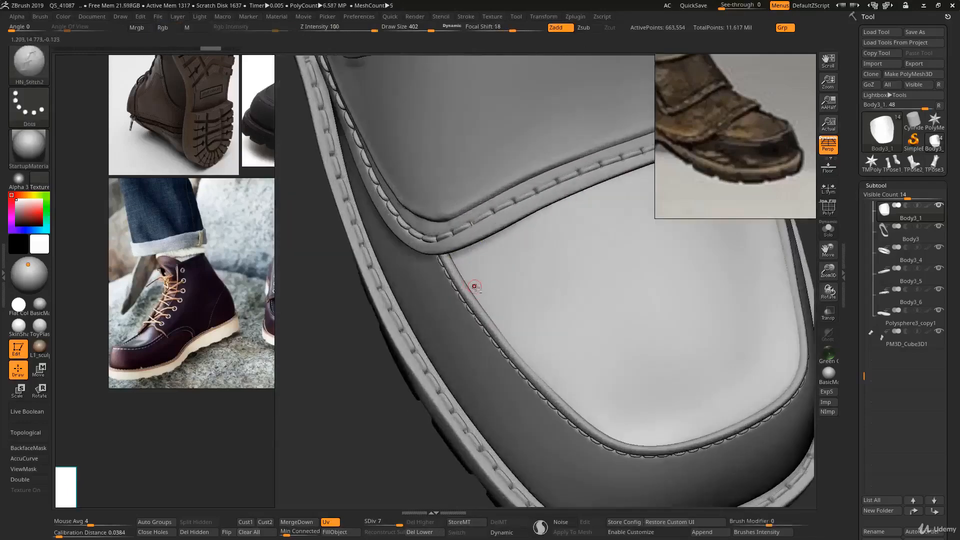
With transparency on temporarily, sculpt stitches inside the toe cap's edge from under the strap down one side and around the front
key("shift+t")
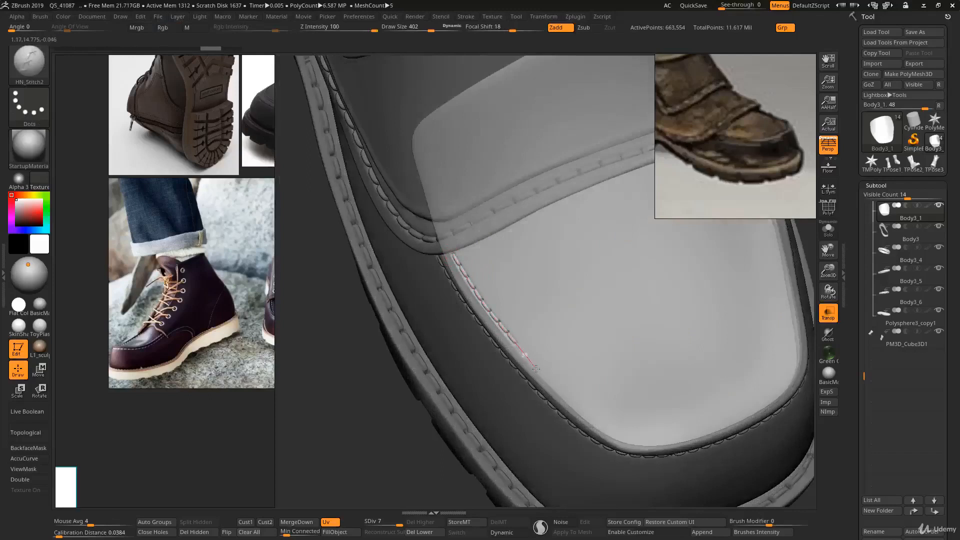
left_click_drag(579, 411, 595, 423)
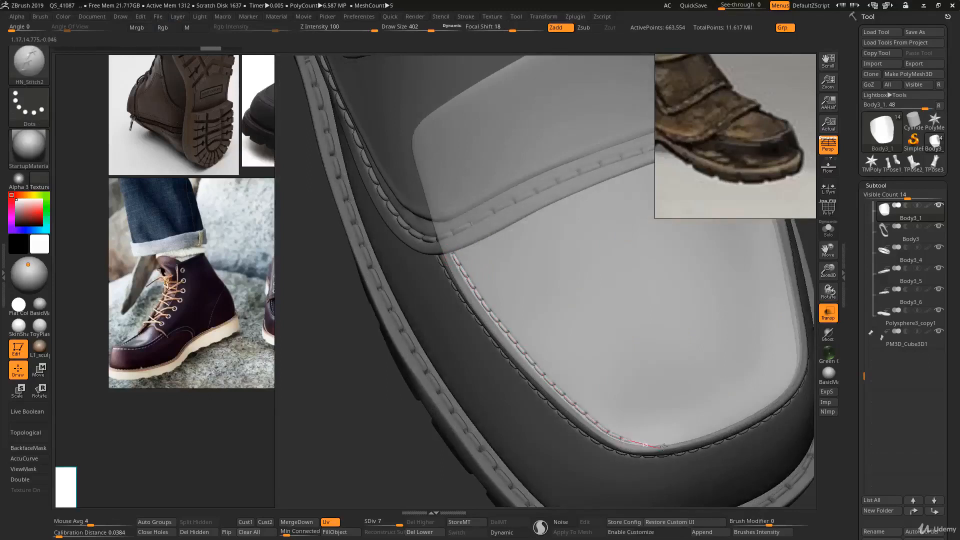
left_click_drag(698, 436, 699, 436)
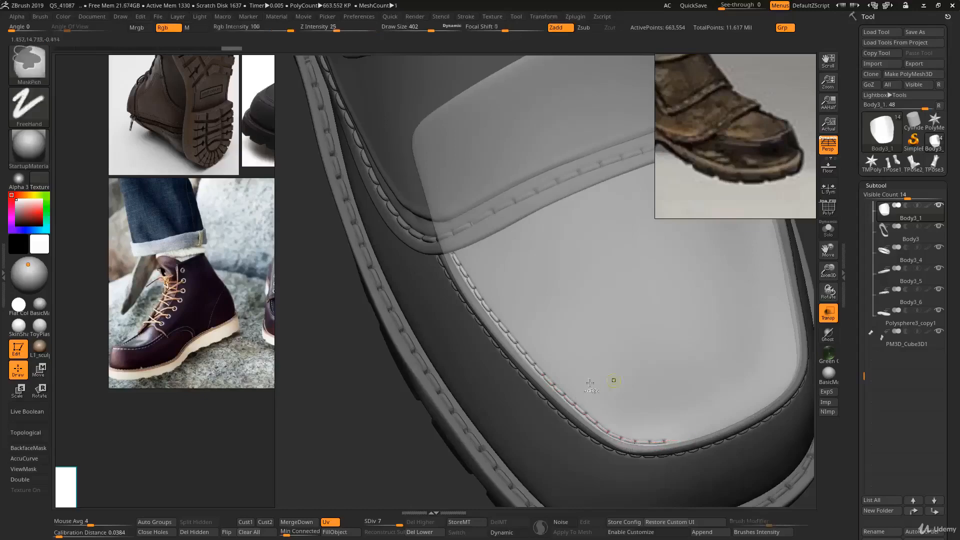
mouse_move(593, 390)
right_mouse_down("ctrl")
mouse_move(580, 290)
mouse_move(546, 342)
mouse_move(561, 388)
mouse_move(547, 345)
right_mouse_up("ctrl")
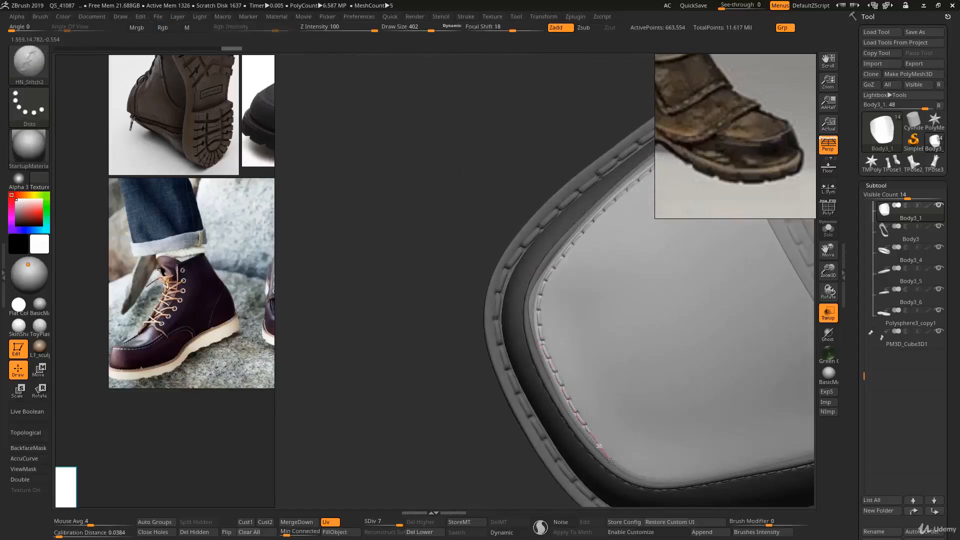
left_click_drag(649, 482, 660, 483)
key("shift+t")
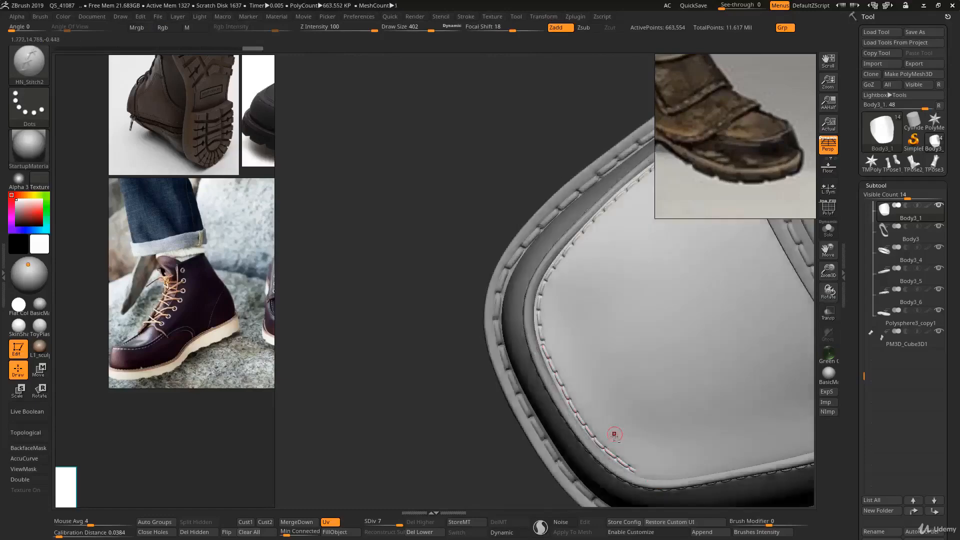
Continue the toe cap's stitching up its opposite edge to under the strap, using temporary transparency and an isolated view to check it
mouse_move(614, 445)
right_mouse_down()
mouse_move(585, 360)
mouse_move(620, 370)
mouse_move(592, 405)
mouse_move(545, 368)
mouse_move(546, 356)
mouse_move(611, 399)
right_mouse_up()
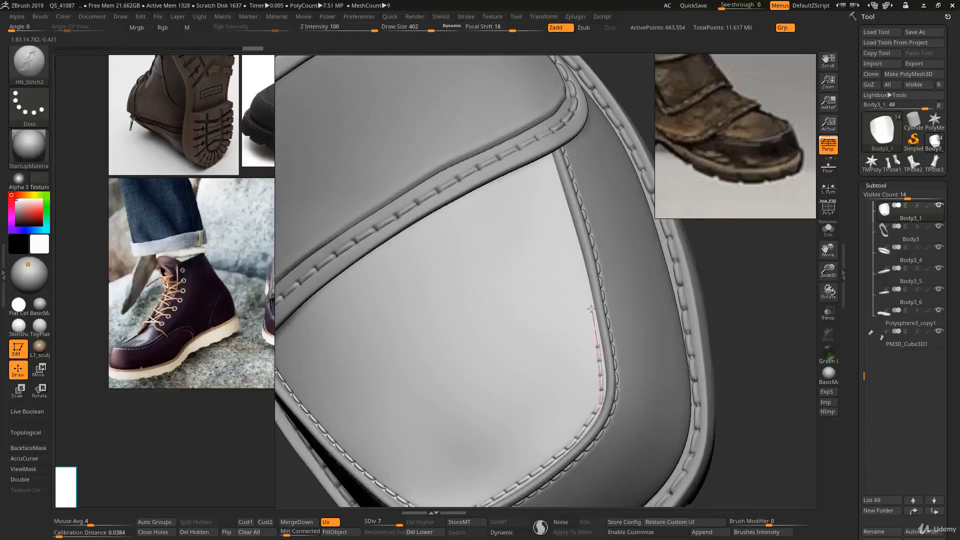
left_click_drag(591, 309, 583, 283)
left_click_drag(574, 234, 557, 192)
right_click_drag(557, 192, 567, 237)
key("shift+t")
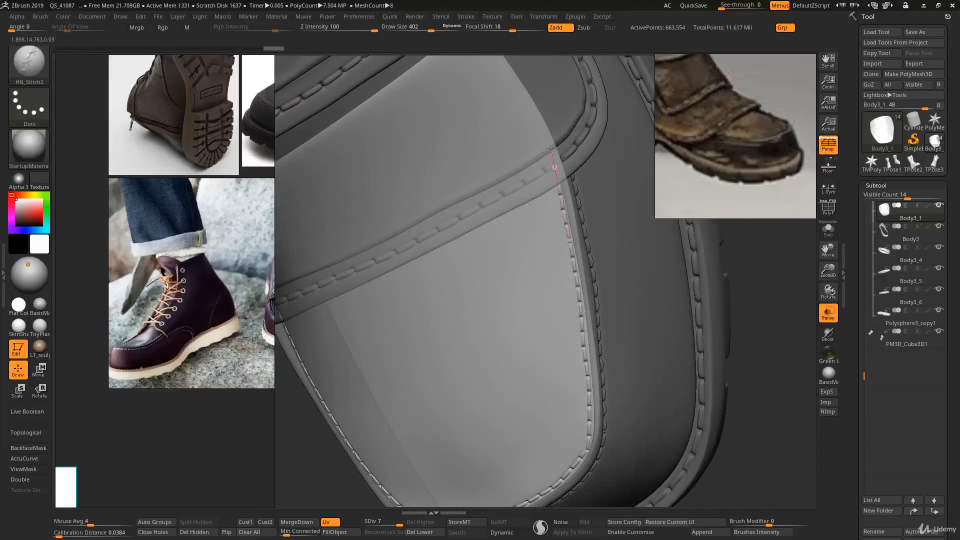
mouse_move(546, 130)
left_mouse_down()
mouse_move(550, 148)
mouse_move(545, 128)
left_mouse_up()
key("shift+s")
key("shift+t")
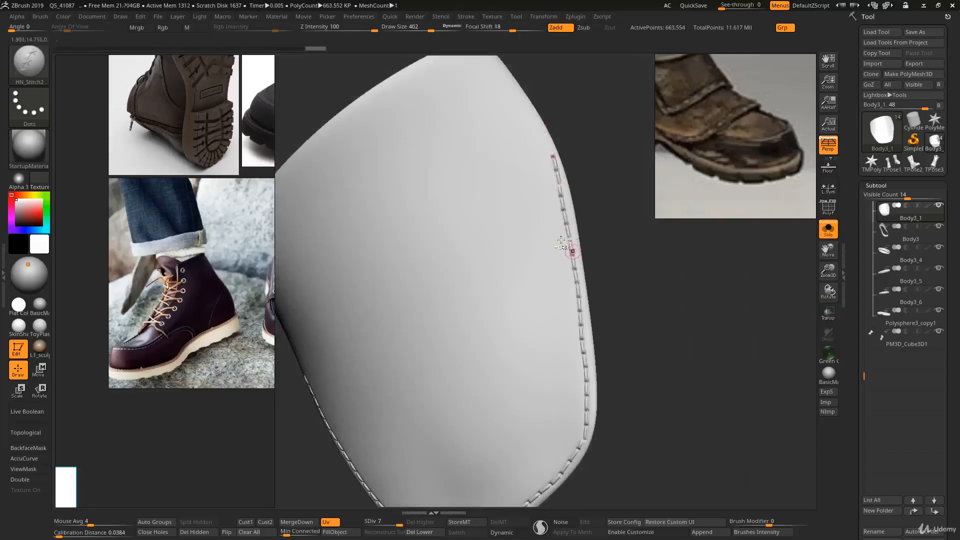
mouse_move(570, 250)
right_mouse_down("ctrl")
mouse_move(546, 233)
mouse_move(565, 344)
mouse_move(549, 305)
mouse_move(593, 392)
mouse_move(580, 375)
right_mouse_up("ctrl")
key("shift+s")
right_click_drag(580, 375, 580, 337, "ctrl")
Choose the qOrb_Cracks brush and set its draw size to 183
key("b")
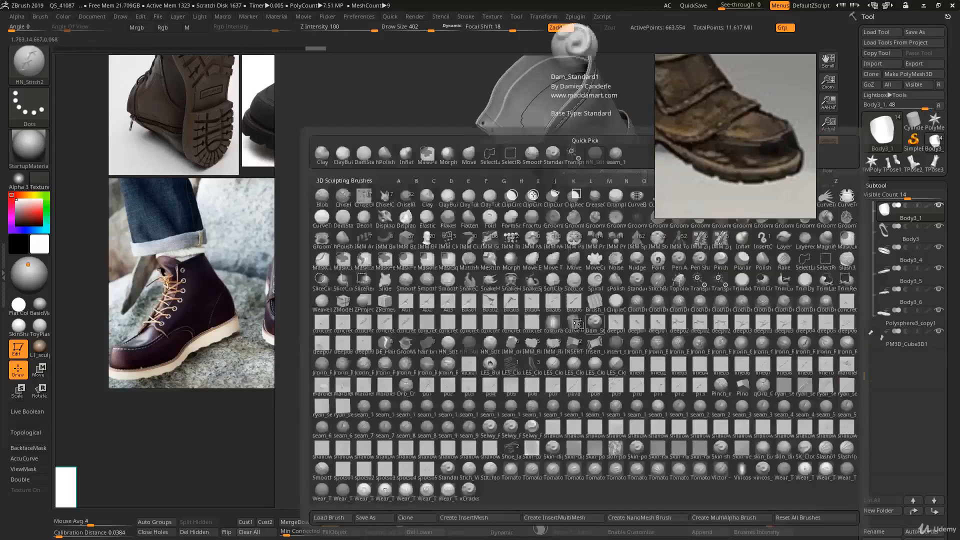
key("q")
key("c")
key("s")
left_click_drag(575, 318, 602, 318)
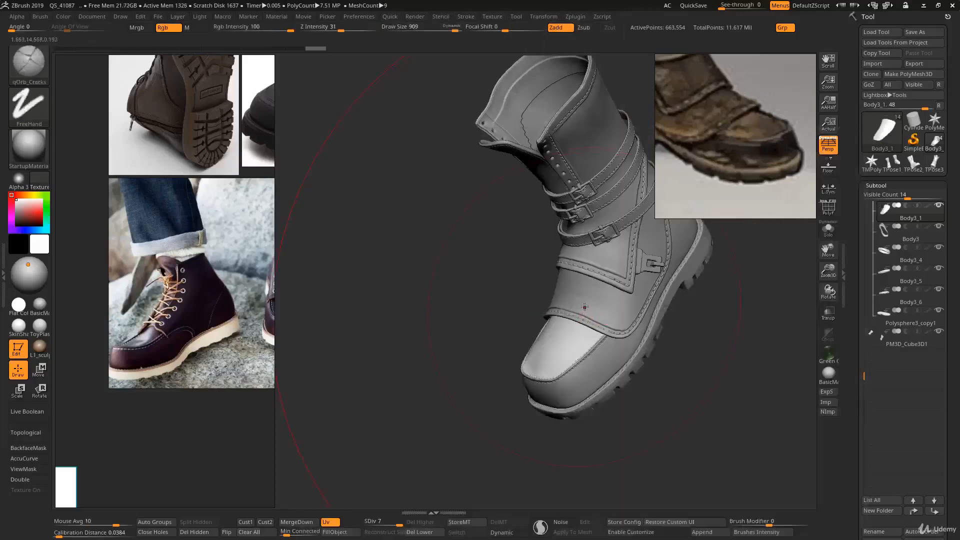
key("s")
left_click(533, 306)
right_click_drag(539, 262, 575, 300, "ctrl")
key("s")
left_click_drag(586, 292, 593, 291)
right_click_drag(598, 235, 561, 274, "ctrl")
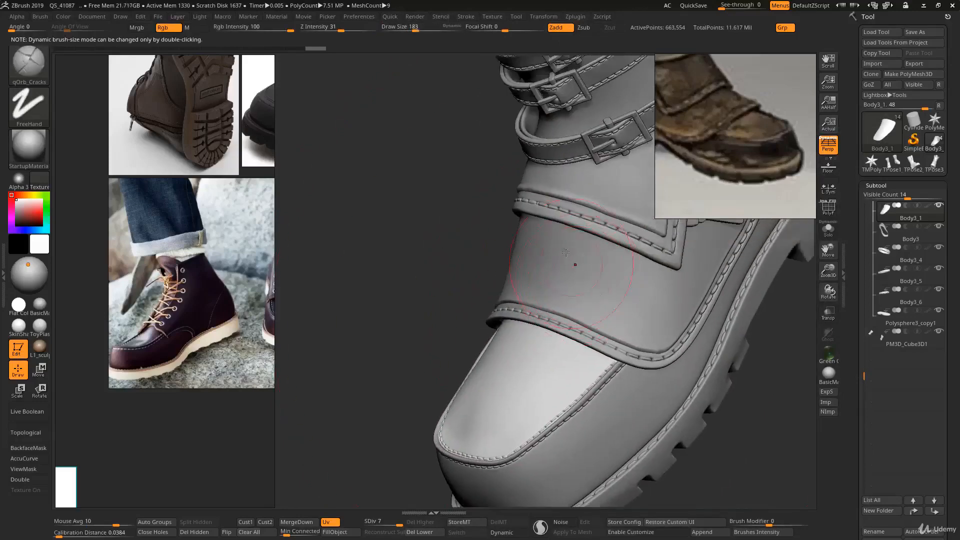
Lower the crack brush's Z Intensity to 7 and try strokes on the toe cap and the piece above it
key("space")
left_click(595, 339)
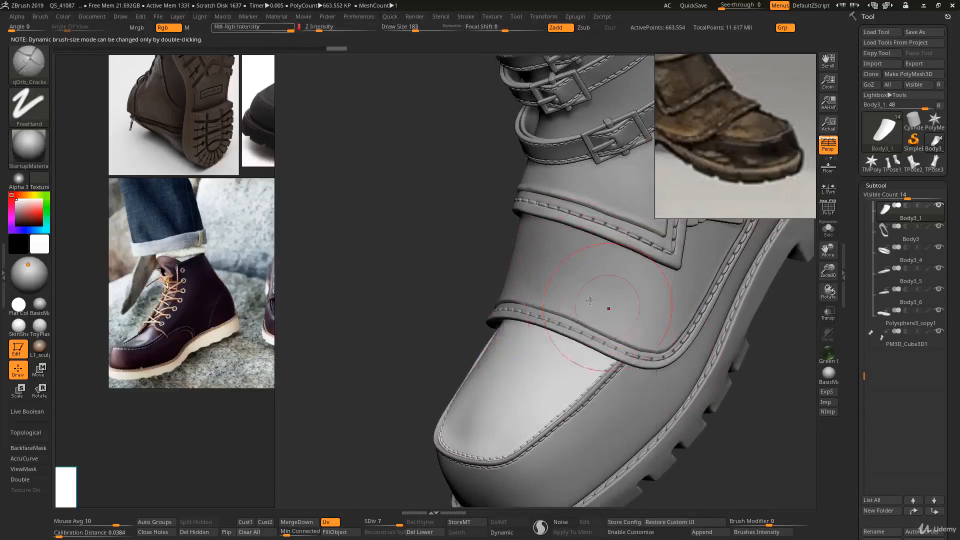
left_click_drag(598, 283, 646, 317)
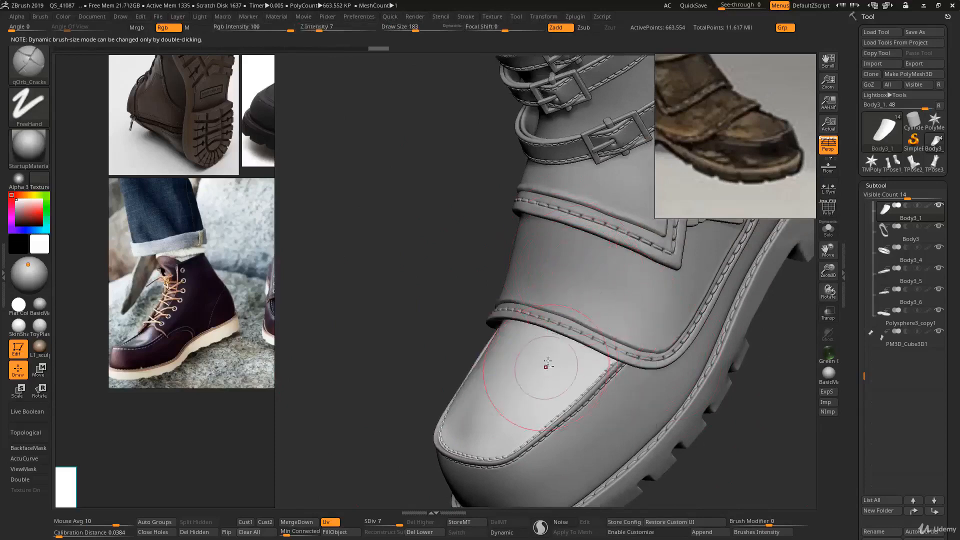
left_click(557, 253, "alt")
left_click_drag(567, 259, 600, 281)
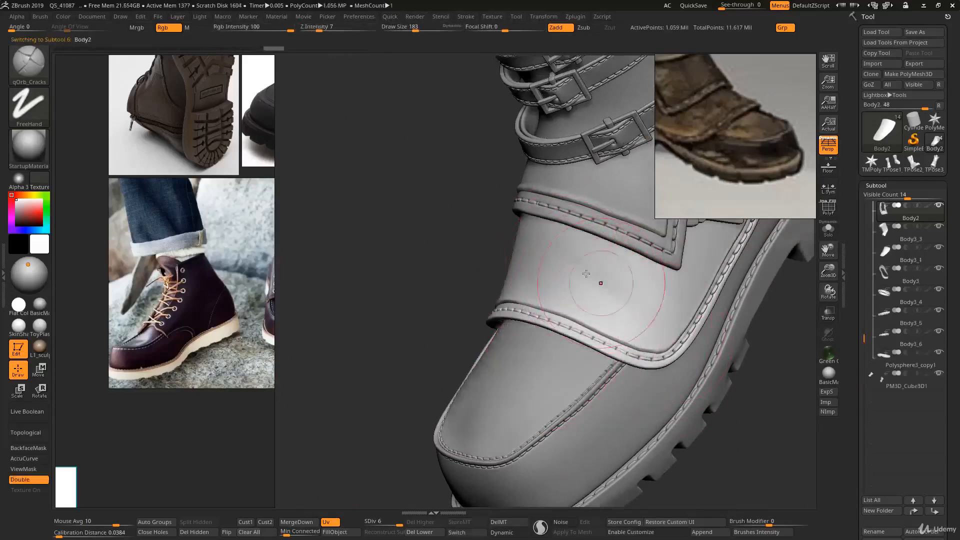
right_click_drag(600, 281, 559, 267)
left_click_drag(499, 254, 619, 272)
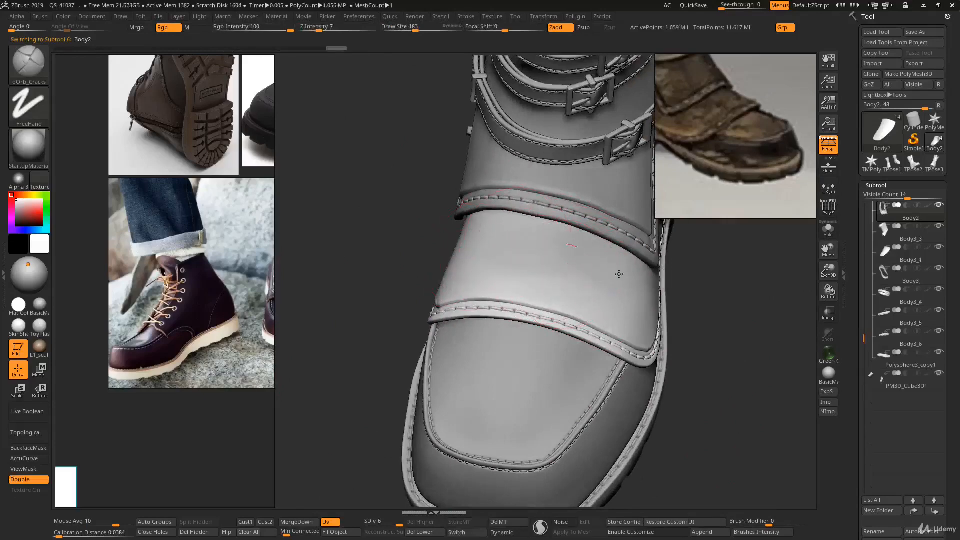
Examine the whole boot from the front and both sides to review the stitching
right_click_drag(619, 272, 595, 293, "ctrl")
right_click_drag(595, 292, 570, 311)
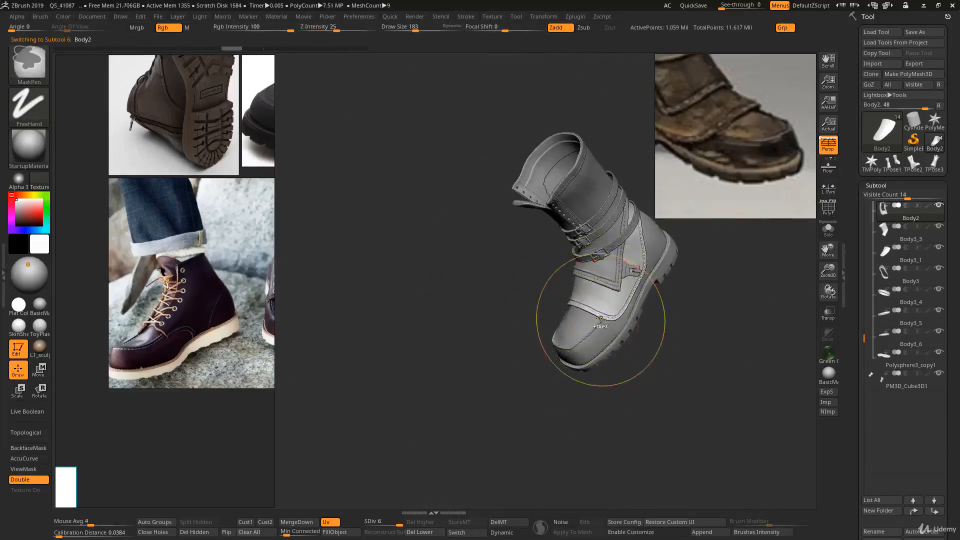
mouse_move(603, 318)
right_mouse_down()
mouse_move(634, 290)
mouse_move(632, 318)
mouse_move(498, 278)
right_mouse_up()
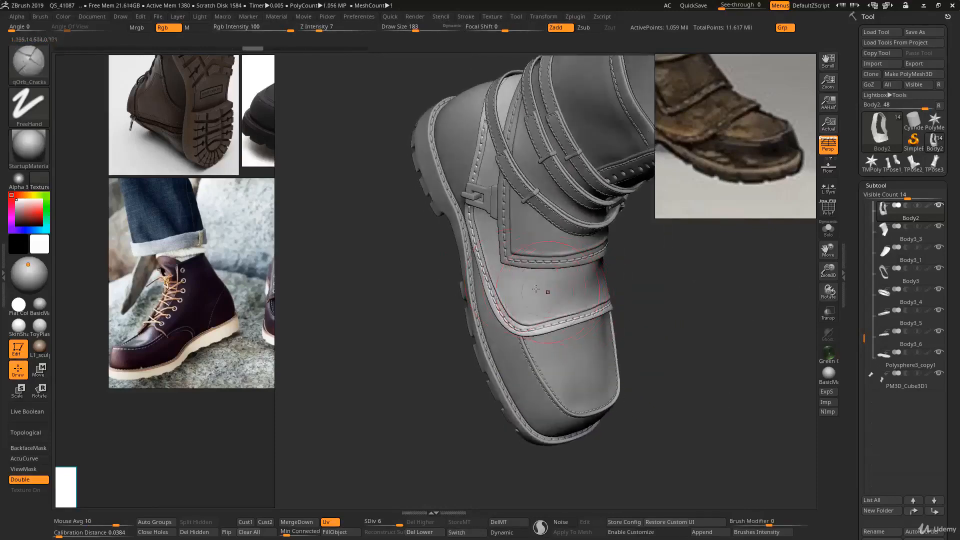
key("ctrl")
mouse_move(571, 262)
right_mouse_down("ctrl")
mouse_move(568, 225)
mouse_move(607, 328)
mouse_move(580, 265)
right_mouse_up("ctrl")
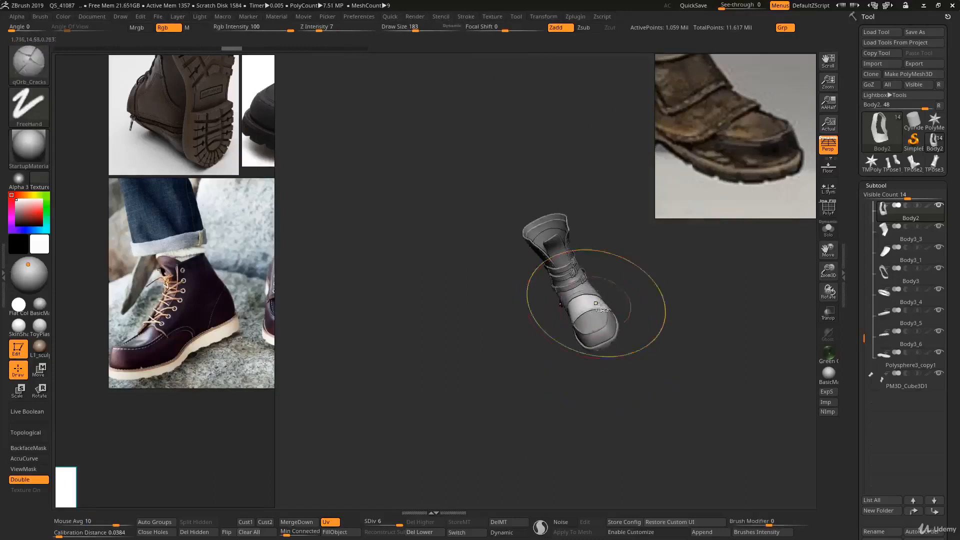
mouse_move(596, 300)
right_mouse_down("ctrl")
mouse_move(627, 334)
mouse_move(577, 313)
mouse_move(583, 334)
mouse_move(574, 339)
mouse_move(575, 310)
mouse_move(596, 268)
mouse_move(617, 302)
mouse_move(532, 333)
mouse_move(611, 334)
mouse_move(612, 325)
mouse_move(558, 295)
mouse_move(566, 307)
right_mouse_up("ctrl")
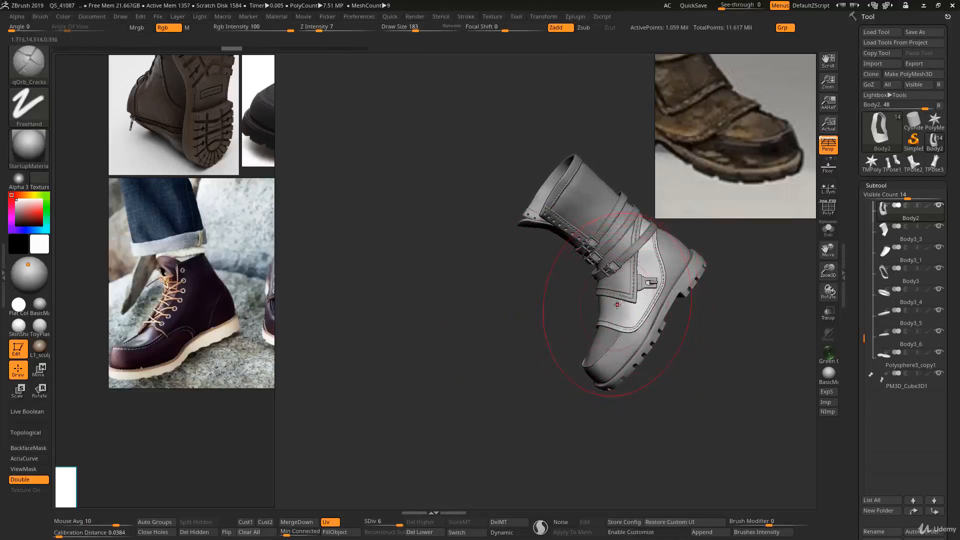
mouse_move(618, 314)
right_mouse_down("alt")
mouse_move(582, 284)
mouse_move(610, 292)
mouse_move(627, 283)
mouse_move(575, 315)
mouse_move(598, 321)
mouse_move(607, 287)
mouse_move(613, 310)
mouse_move(628, 308)
right_mouse_up("alt")
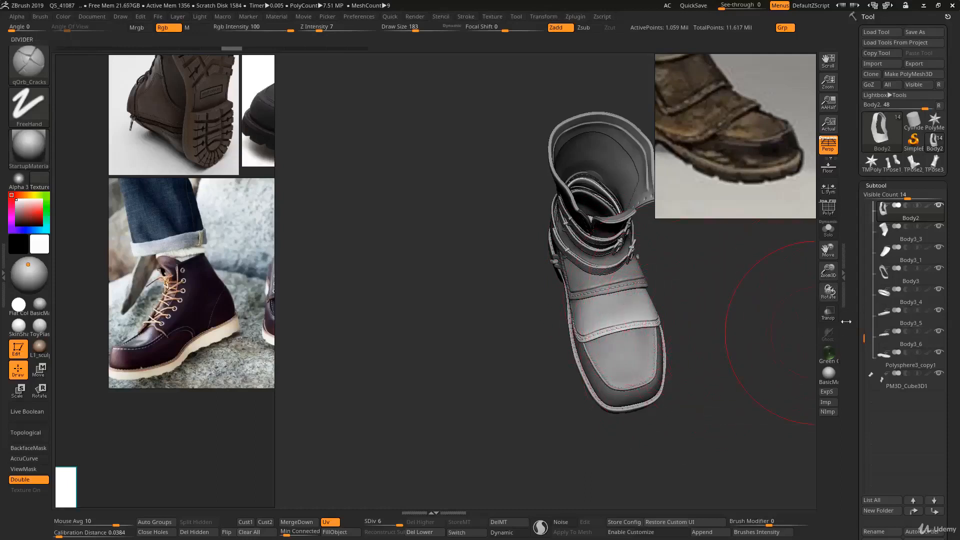
left_click_drag(850, 326, 852, 293)
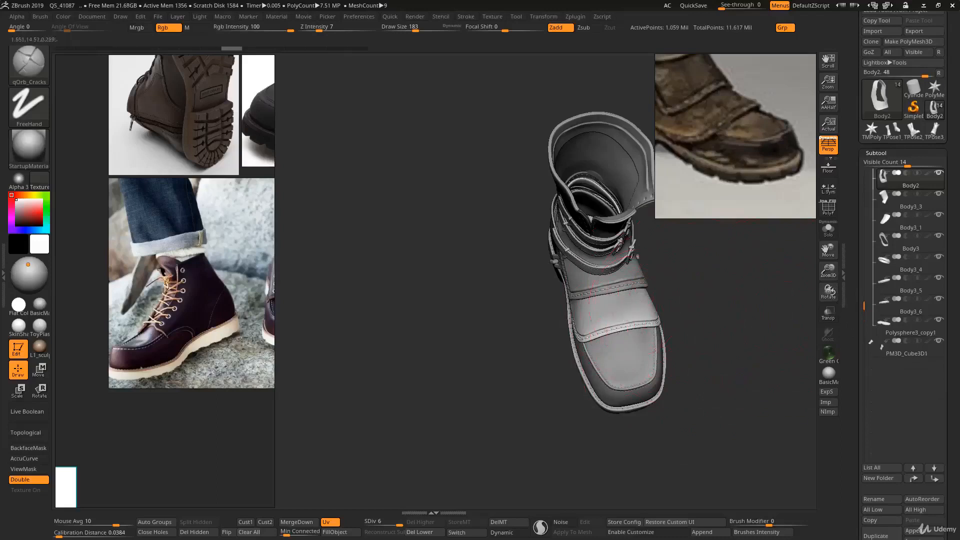
left_click_drag(672, 311, 686, 274)
right_click_drag(686, 274, 655, 353, "alt")
Switch to the Standard brush at draw size 79 and quick-save the project
key("s")
left_click_drag(617, 270, 604, 270)
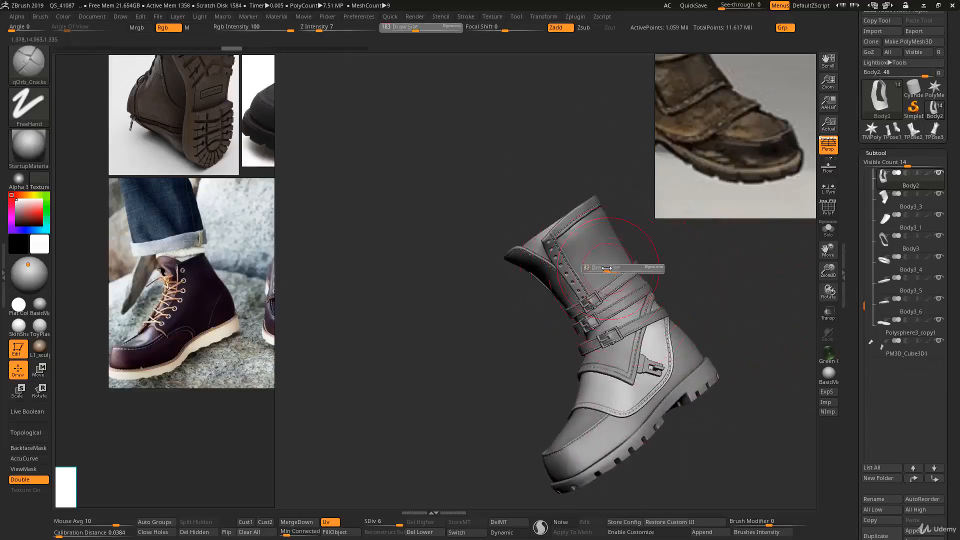
key("b")
key("s")
key("t")
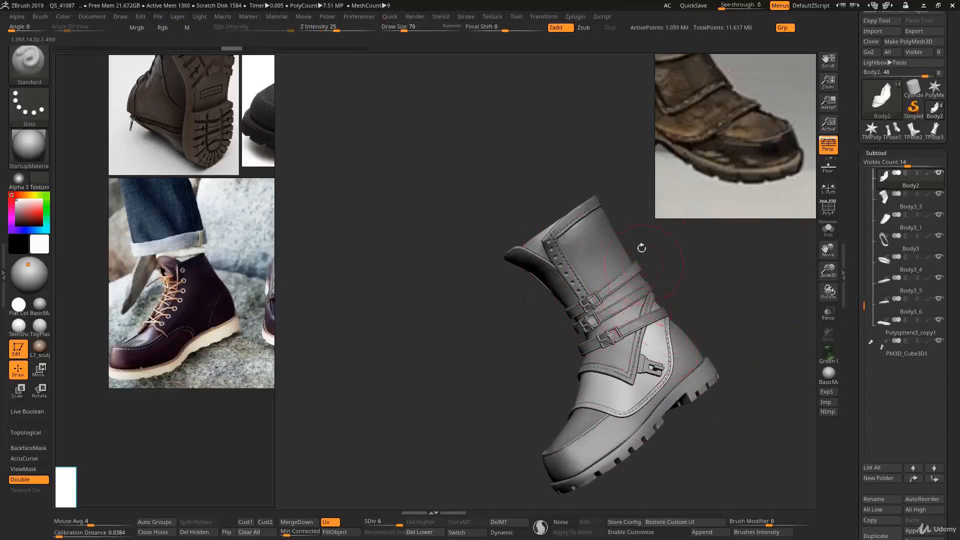
left_click(694, 5)
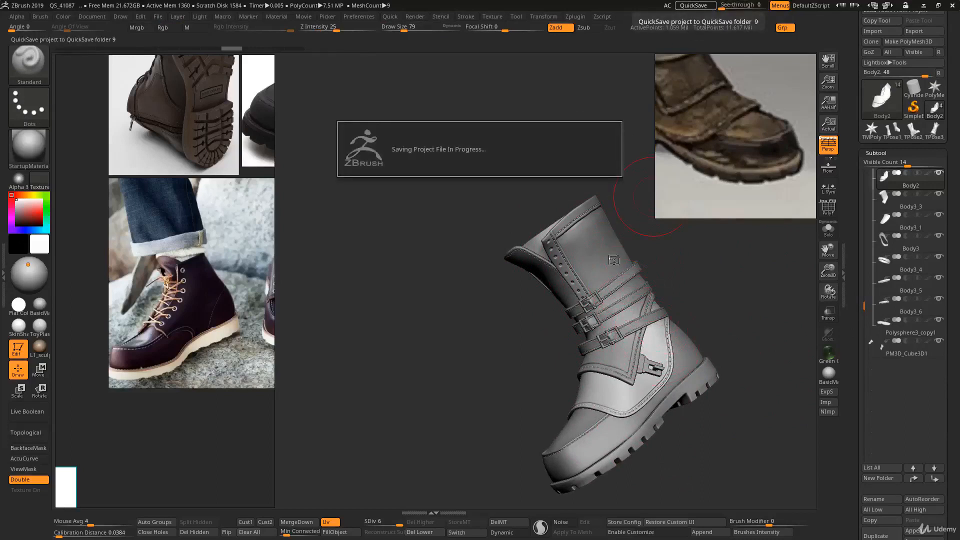
Mirror the Body2 piece above the toe cap with SubTool Master across the X axis, merging it into one SubTool
left_click_drag(568, 400, 631, 275, "alt")
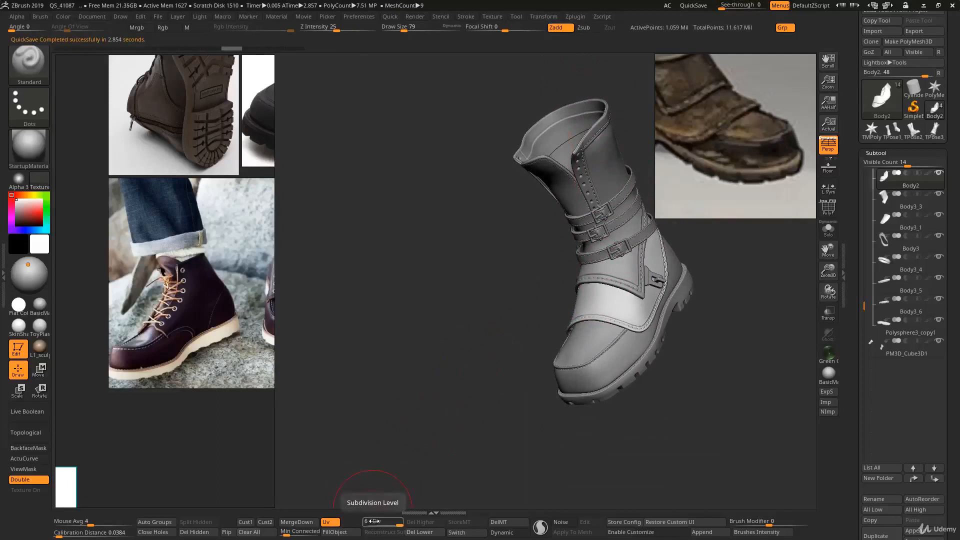
left_click(581, 18)
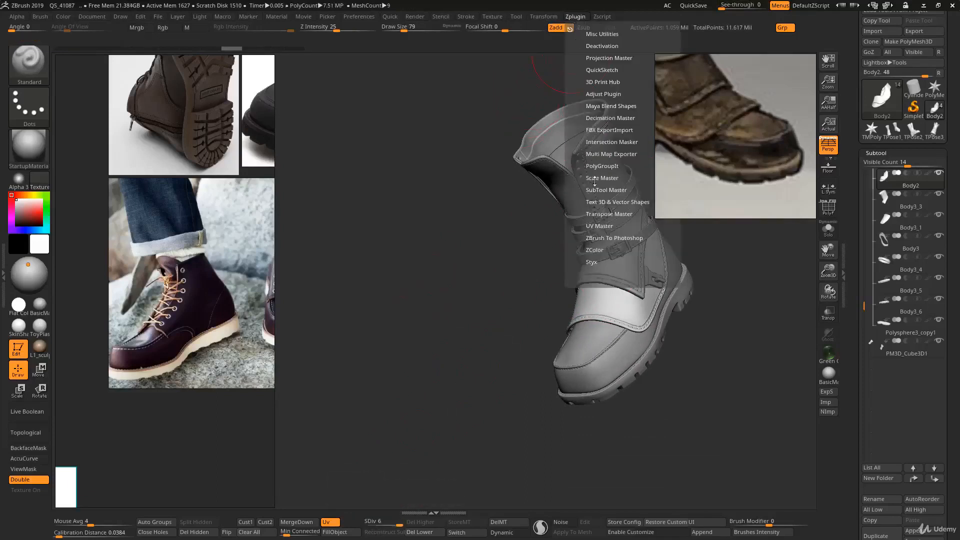
key("shift")
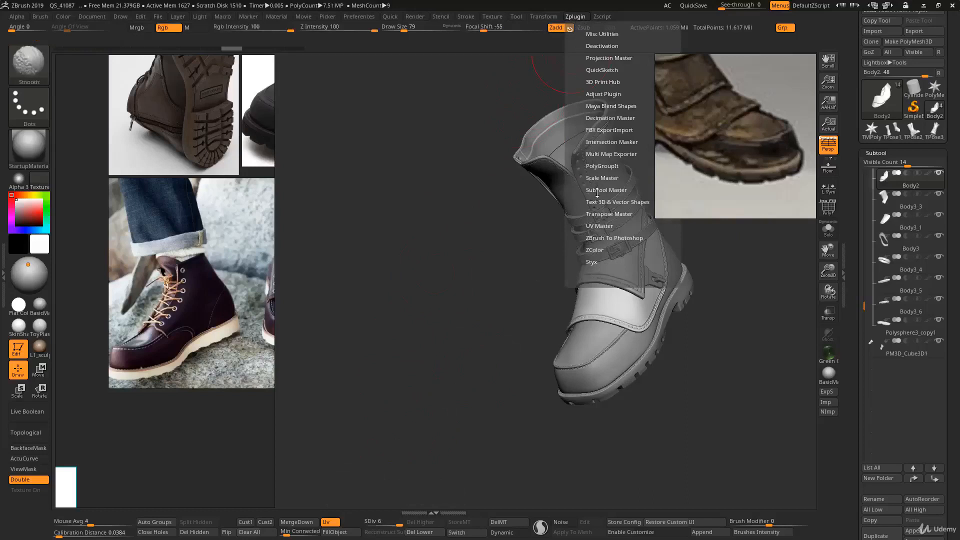
left_click(599, 190, "shift")
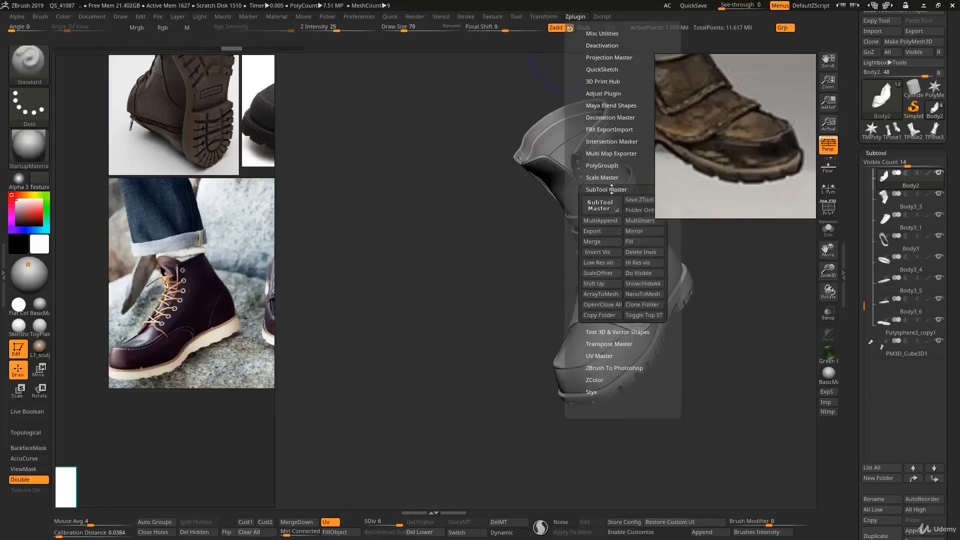
left_click(636, 232)
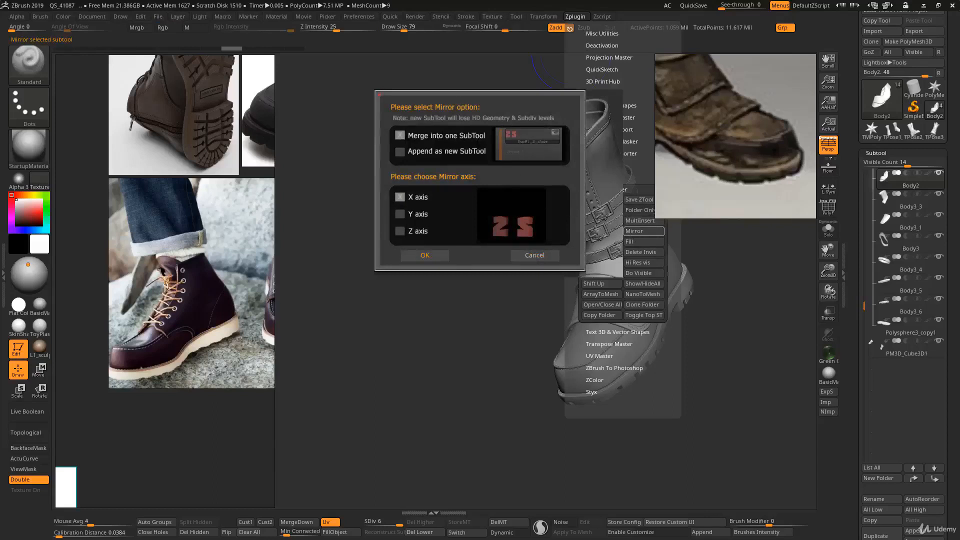
left_click(424, 255)
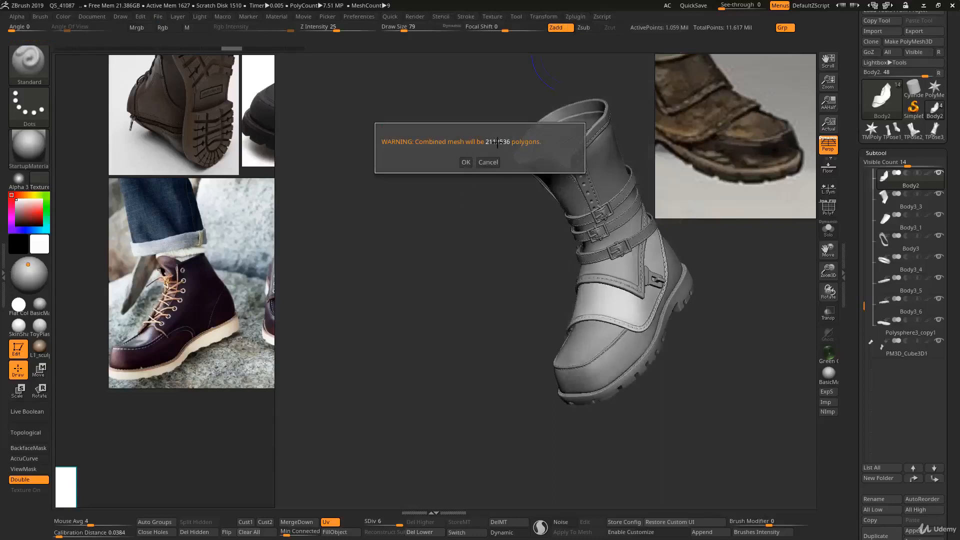
left_click(467, 162)
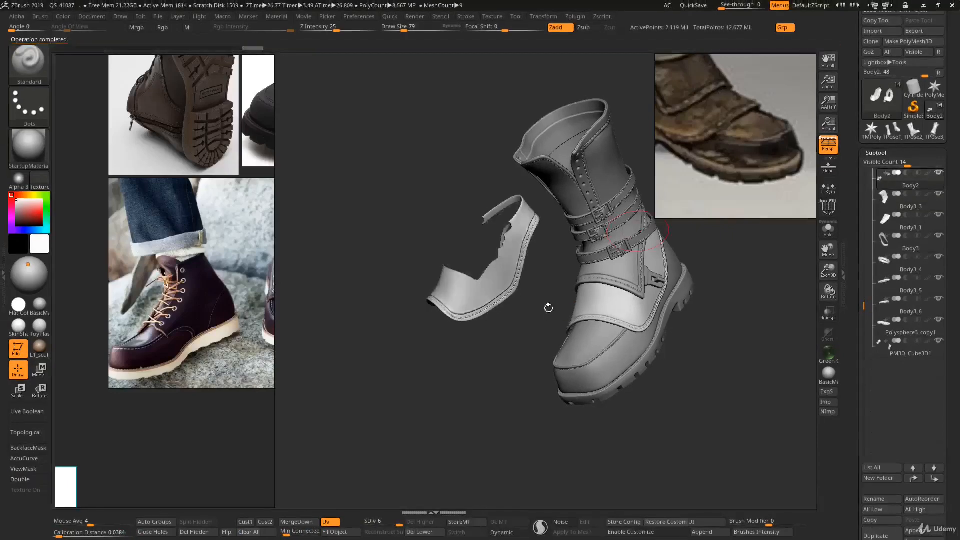
Turn on double-sided display for the mirrored Body2 piece
left_click_drag(493, 292, 570, 270)
right_click_drag(570, 270, 474, 289)
left_click(22, 480)
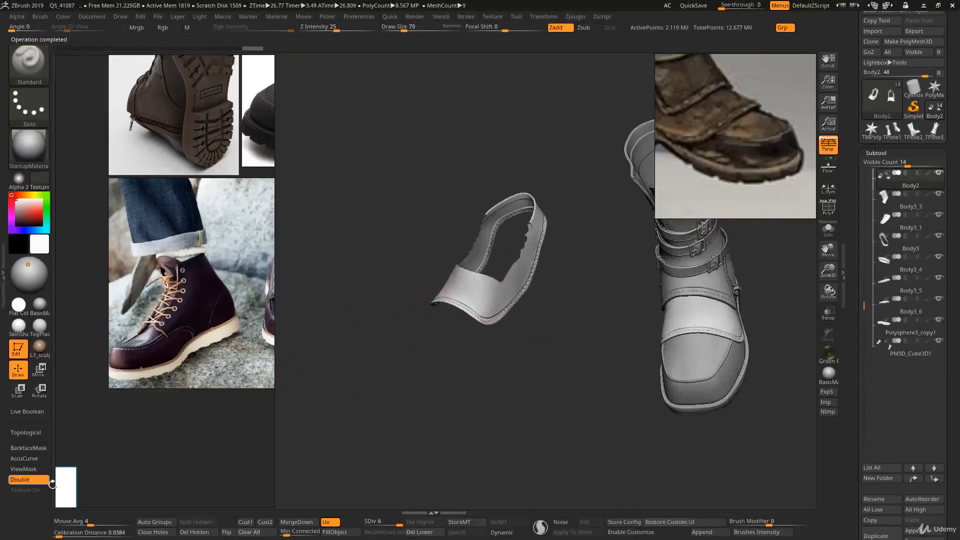
left_click_drag(450, 396, 550, 305)
Mirror the boot's shaft piece, Body3_3, across the X axis, merged into one SubTool, and reduce the draw size to 62
left_click(631, 285, "alt")
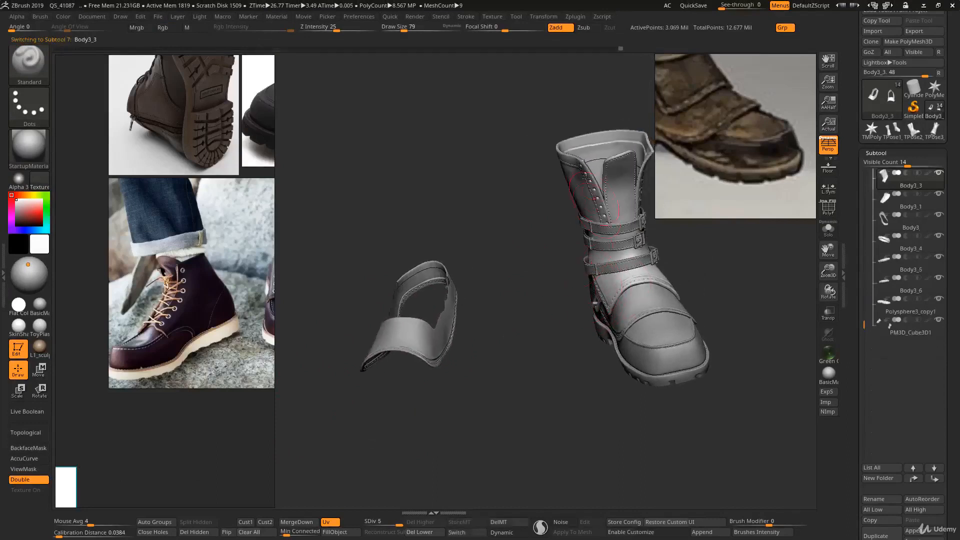
left_click(575, 17)
left_click(631, 233)
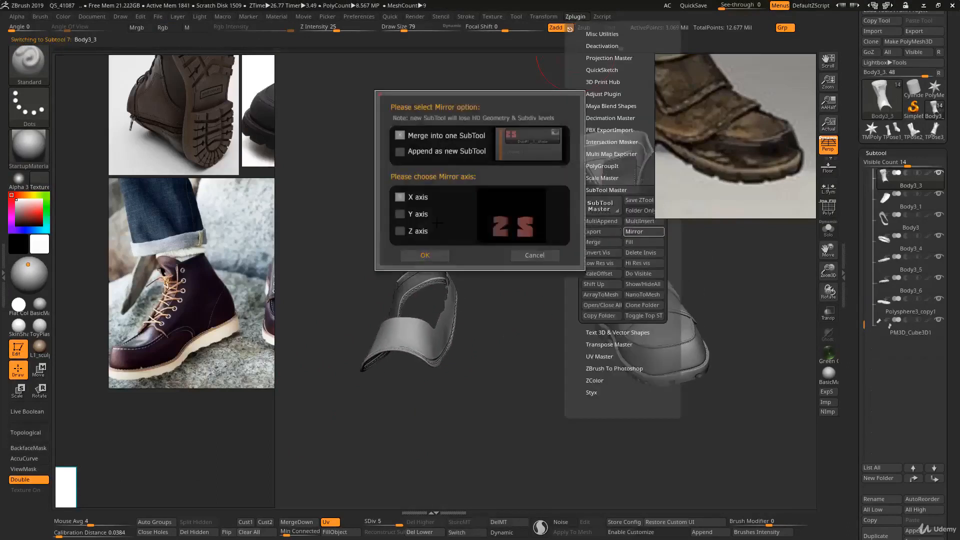
left_click(432, 253)
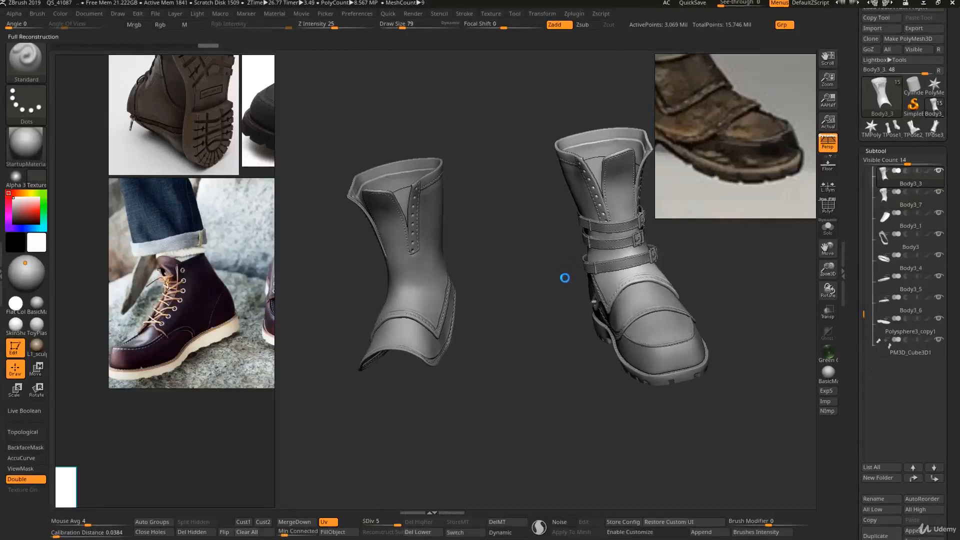
left_click_drag(545, 264, 565, 303)
key("[")
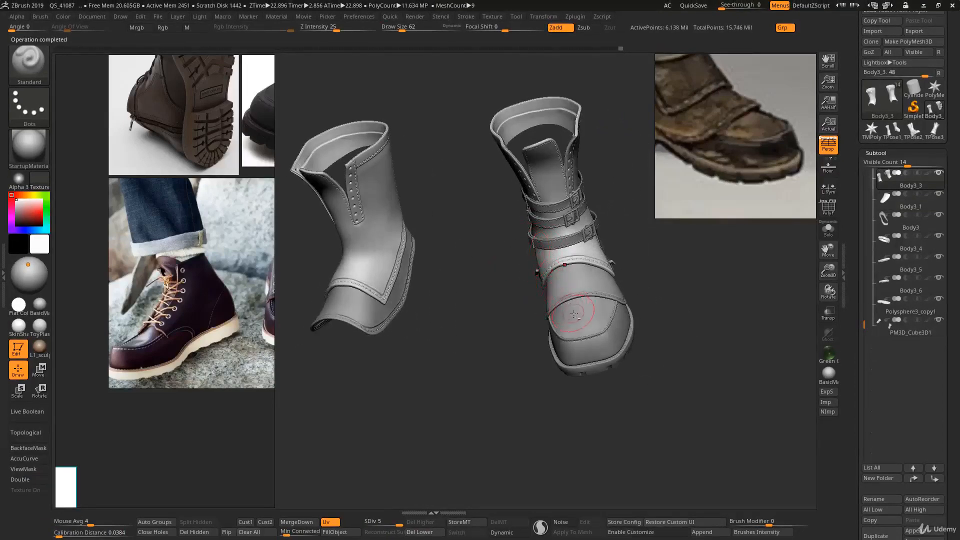
Mirror the toe cap piece, Body3_1, across the X axis, merging the copy into one SubTool
left_click(560, 308, "alt")
right_click_drag(554, 315, 580, 266)
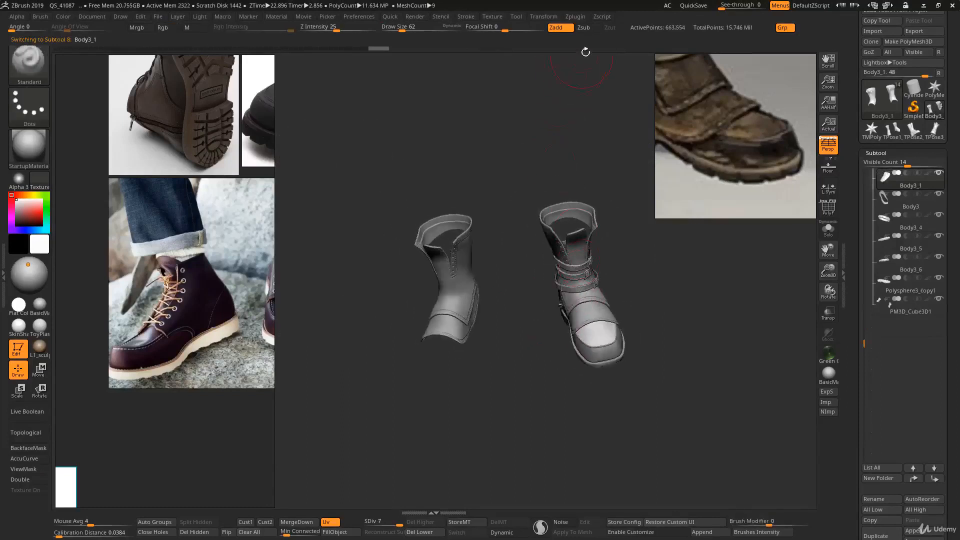
left_click(573, 18)
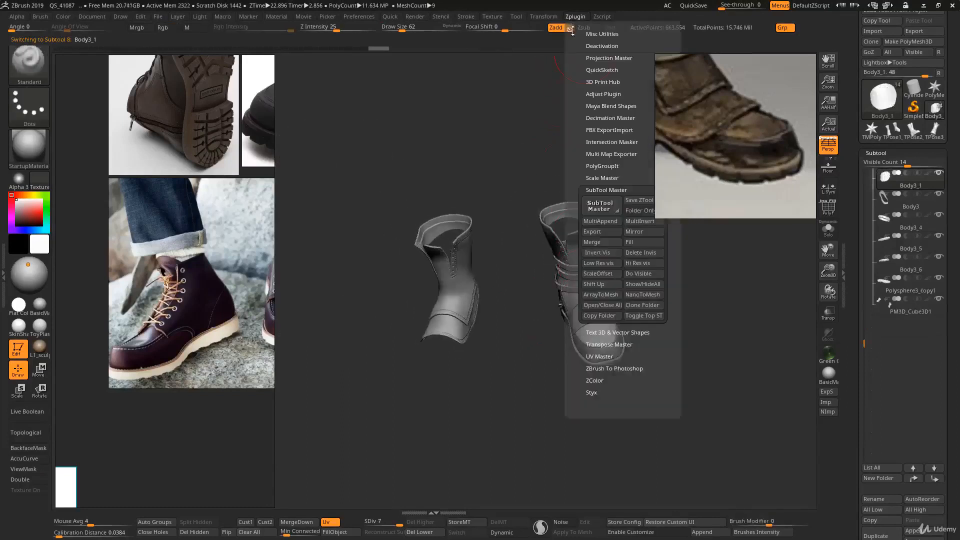
left_click(638, 233)
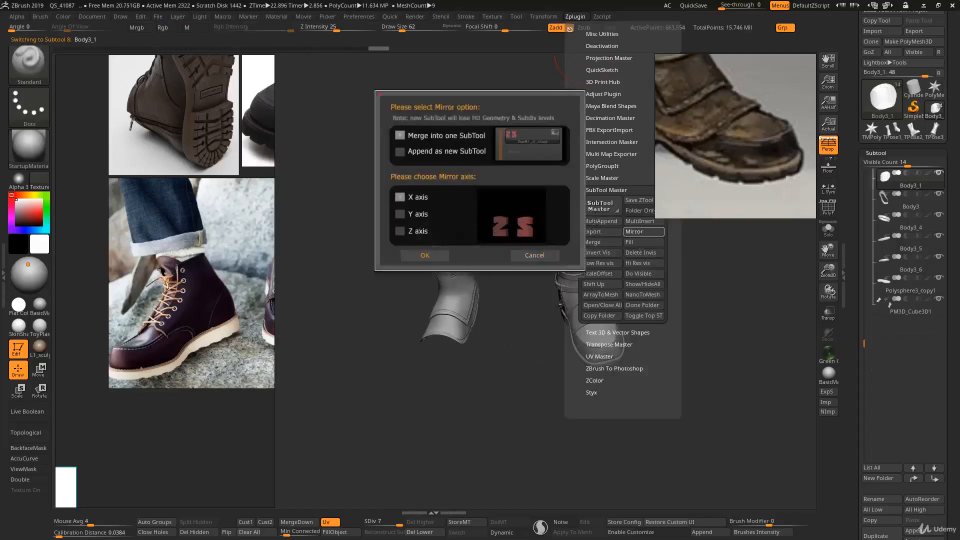
left_click(430, 254)
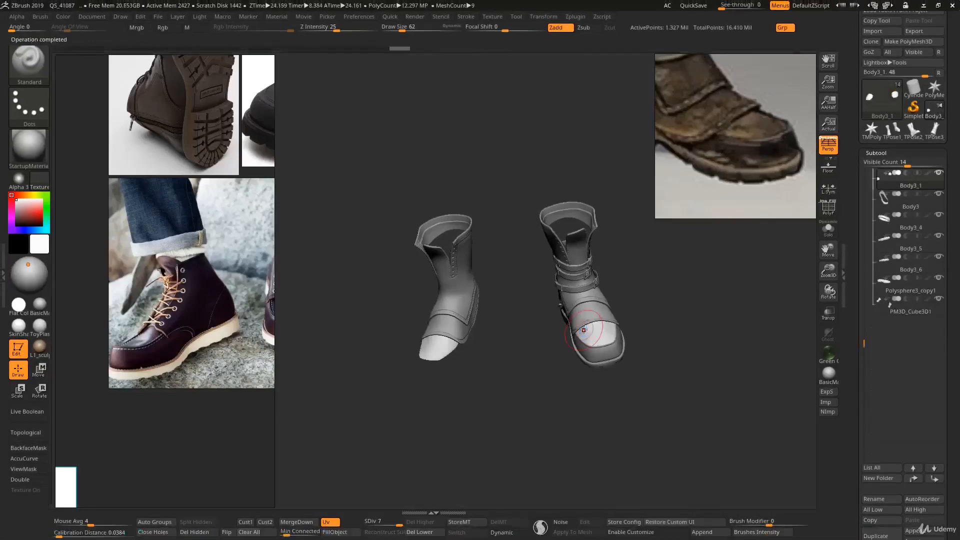
Mirror the boot's lower body piece, Body3, across the X axis with SubTool Master, merging it into one SubTool
right_click_drag(583, 353, 597, 357, "ctrl")
left_click(600, 354, "alt")
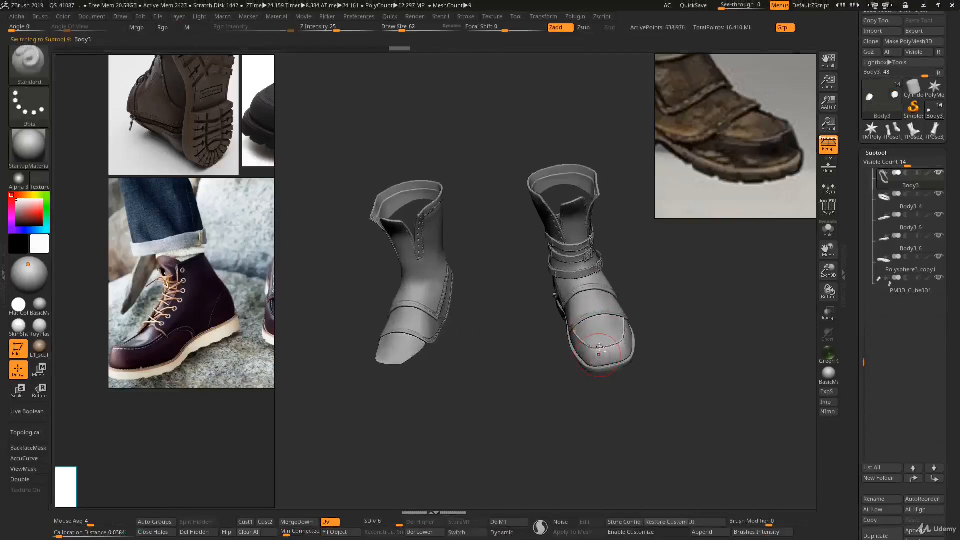
left_click(575, 16)
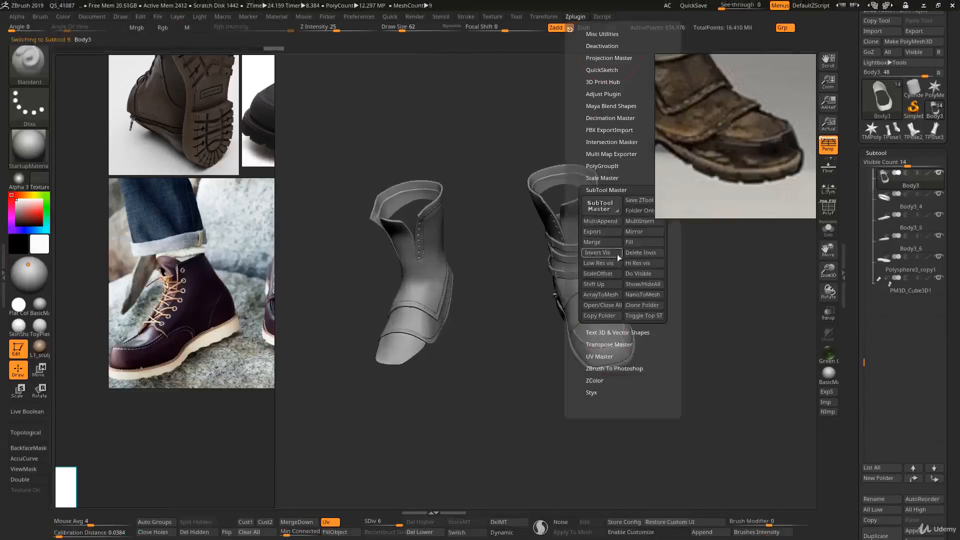
left_click(637, 233)
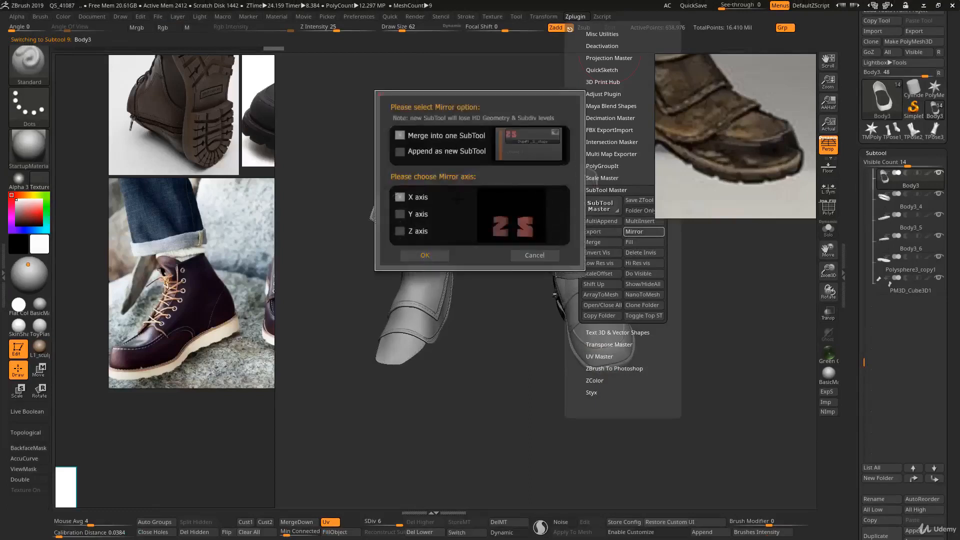
left_click(437, 255)
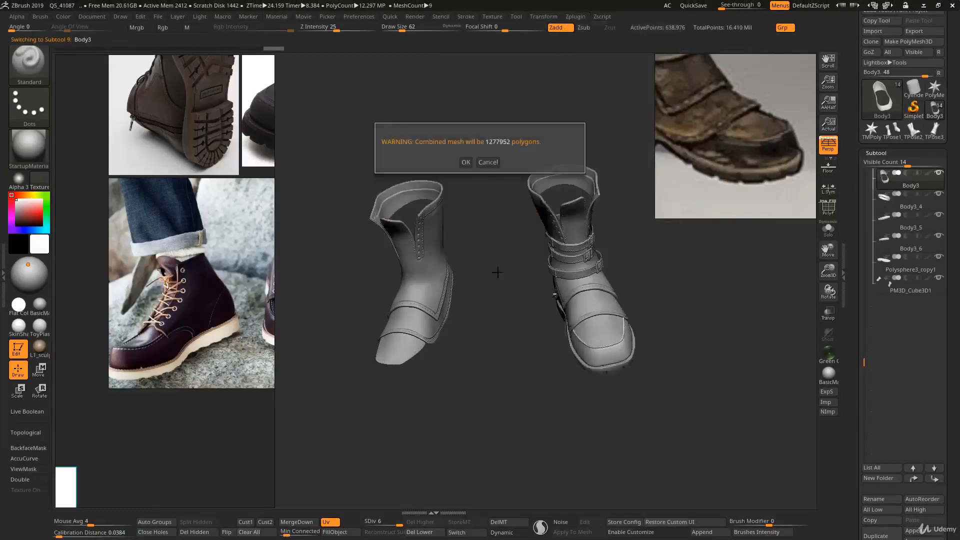
left_click(464, 161)
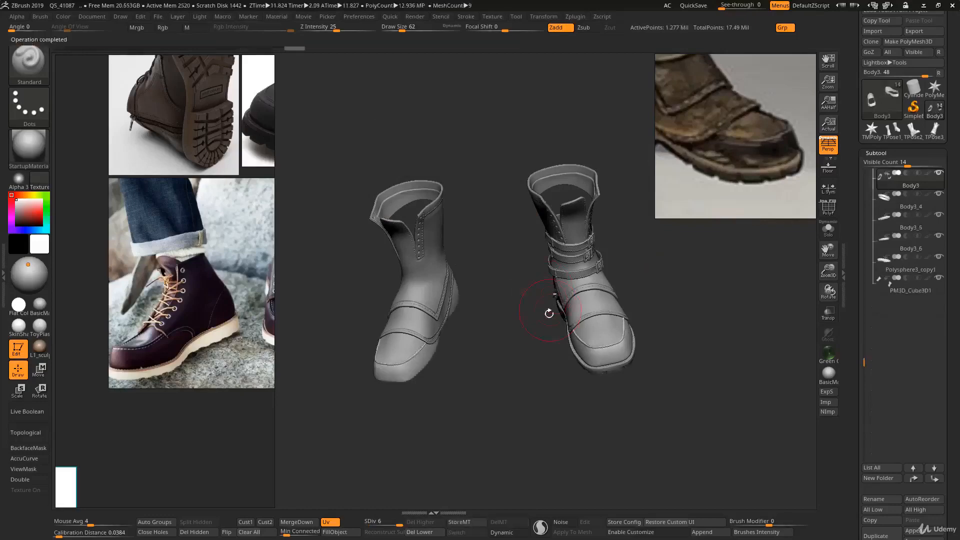
Mirror the small side buckle, PM3D_Cube3D1, across the X axis, merging the copy into one SubTool
mouse_move(550, 323)
left_mouse_down()
mouse_move(602, 340)
mouse_move(590, 342)
mouse_move(575, 313)
left_mouse_up()
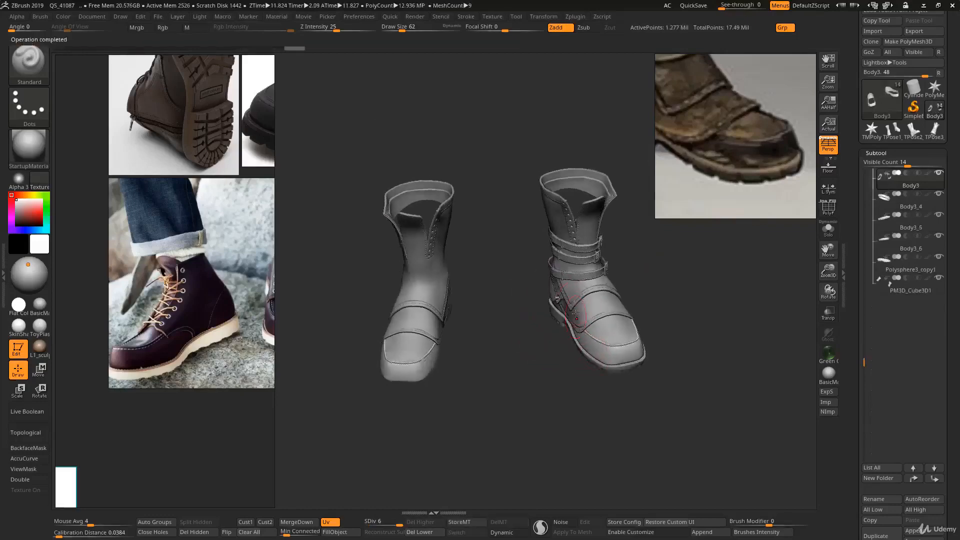
mouse_move(605, 338)
right_mouse_down("ctrl")
mouse_move(545, 283)
mouse_move(545, 296)
right_mouse_up("ctrl")
left_click(546, 285, "alt")
right_click_drag(546, 296, 570, 245, "alt")
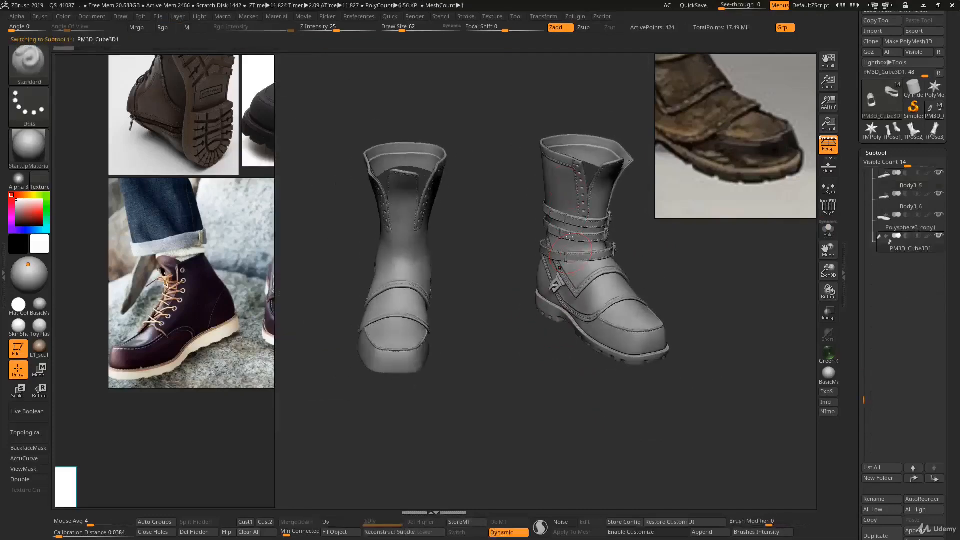
left_click(575, 17)
left_click(634, 231)
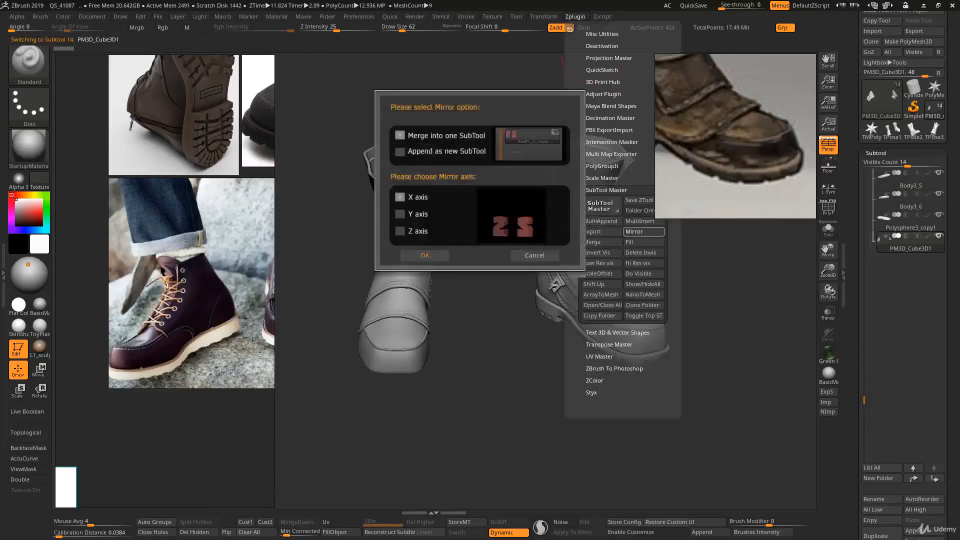
left_click(440, 255)
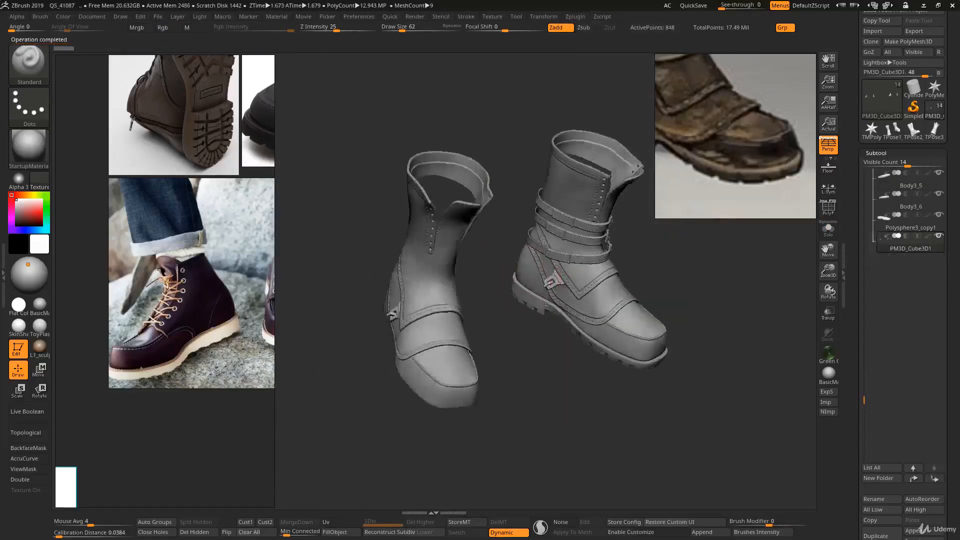
Mirror the boot's sole, Polysphere3_copy1, across the X axis, merged into one SubTool
right_click_drag(548, 305, 542, 264)
right_click_drag(615, 270, 599, 317)
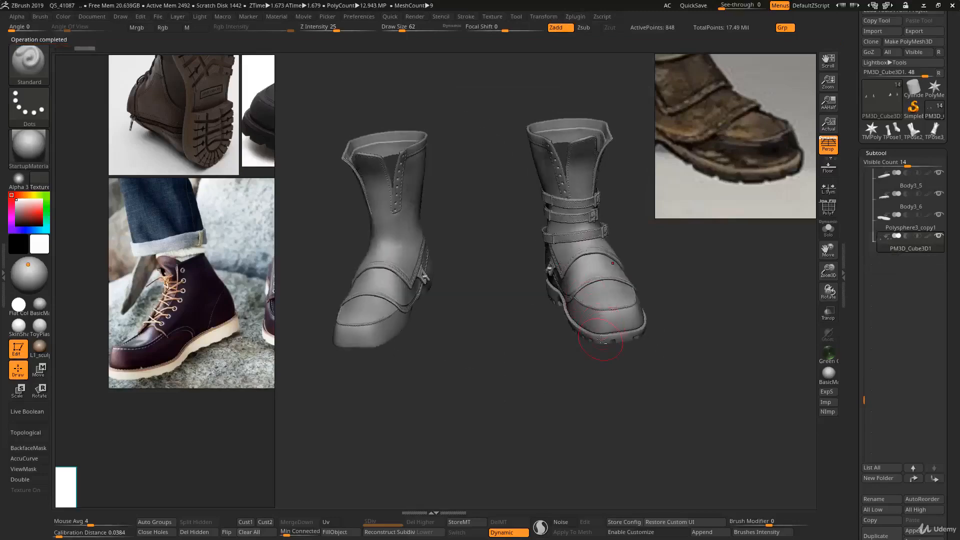
left_click(604, 336, "alt")
left_click(575, 17)
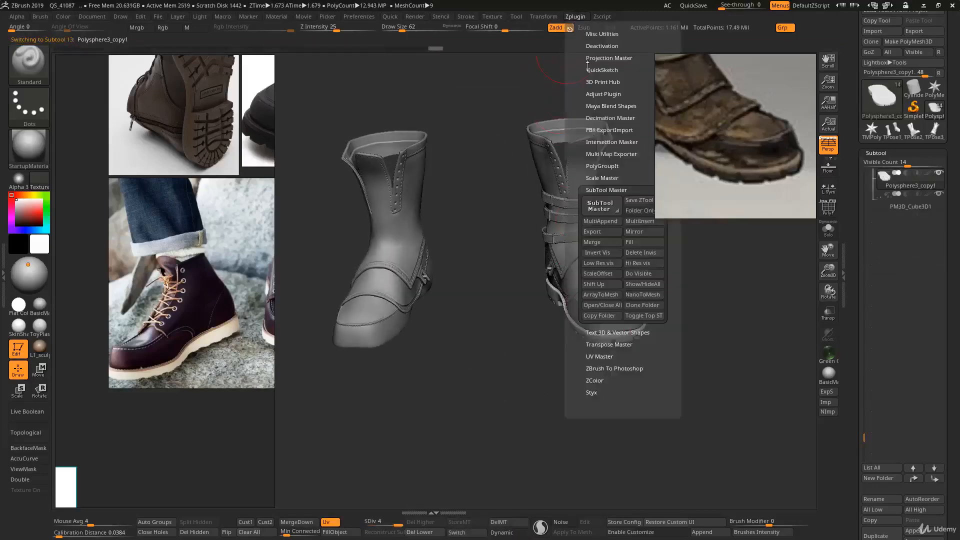
left_click(632, 232)
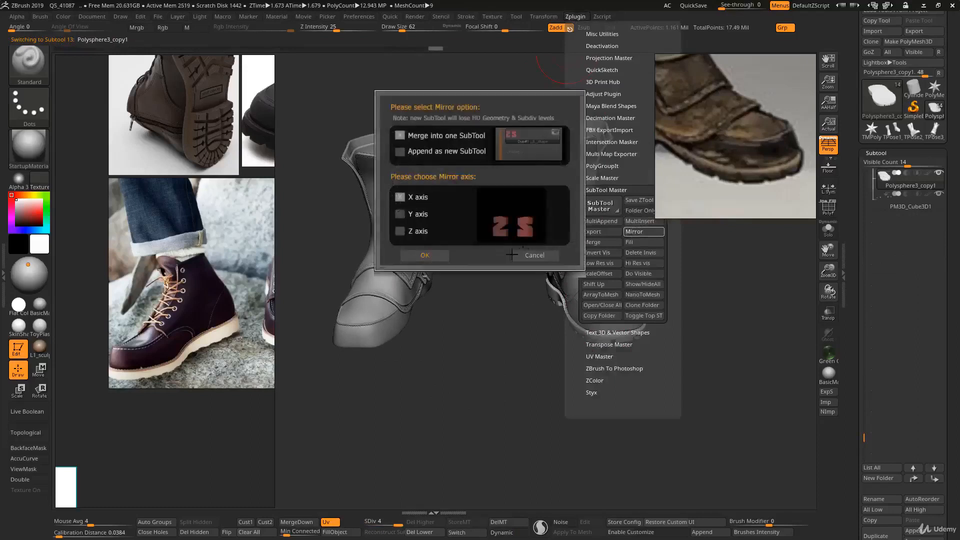
left_click(445, 255)
left_click(466, 162)
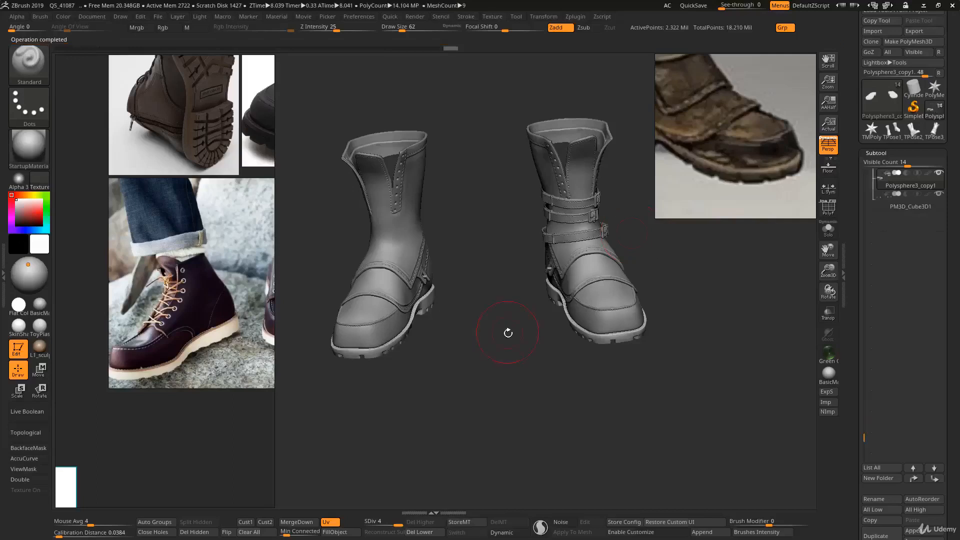
Reduce the draw size to 52 and mirror the lowest ankle strap, Body3_6, across the X axis into one SubTool
mouse_move(504, 332)
left_mouse_down()
mouse_move(488, 347)
mouse_move(536, 268)
left_mouse_up()
key("s")
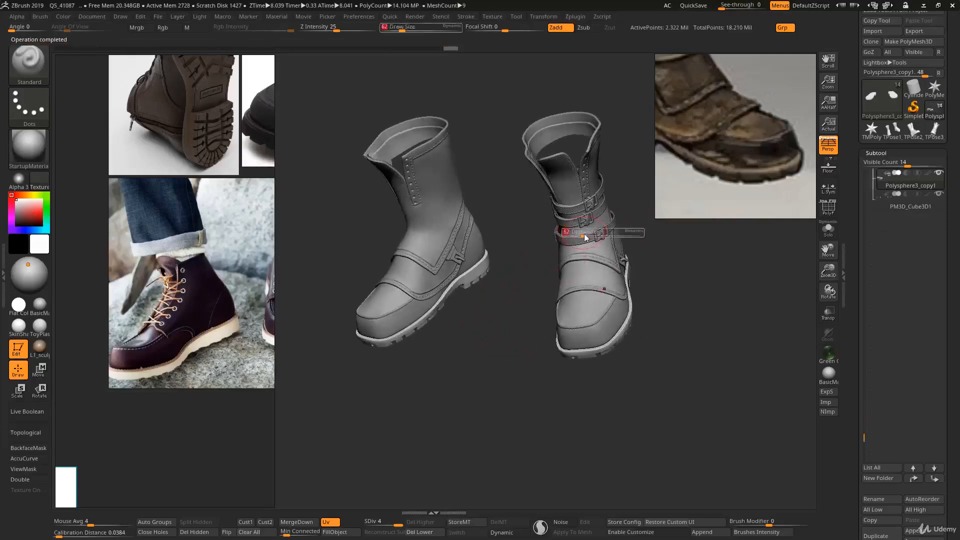
left_click_drag(585, 237, 583, 237)
left_click(583, 237, "alt")
right_click_drag(582, 236, 578, 158)
left_click(581, 18)
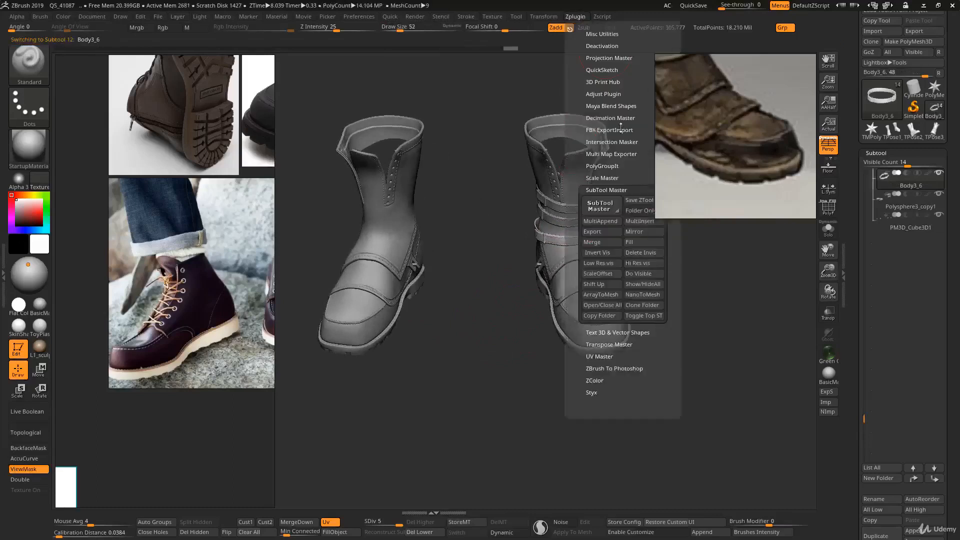
left_click(633, 232)
left_click(440, 255)
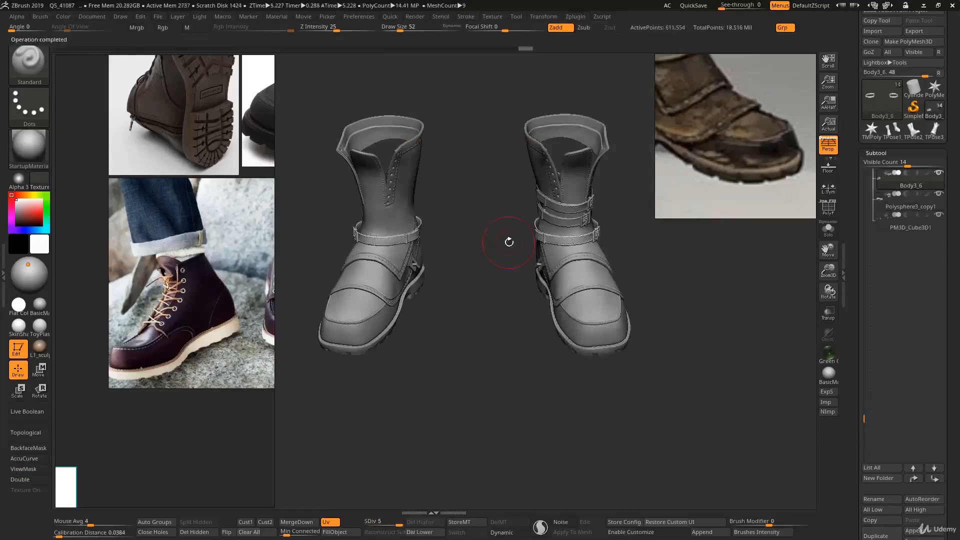
Mirror the middle ankle strap, Body3_4, across the X axis with SubTool Master, merging it into one SubTool
left_click(559, 225, "alt")
left_click(575, 17)
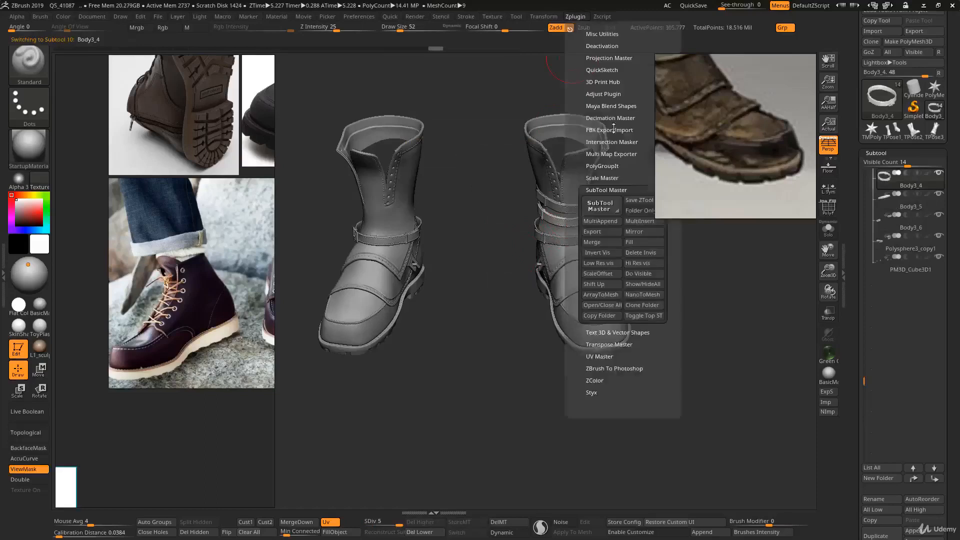
left_click(611, 180)
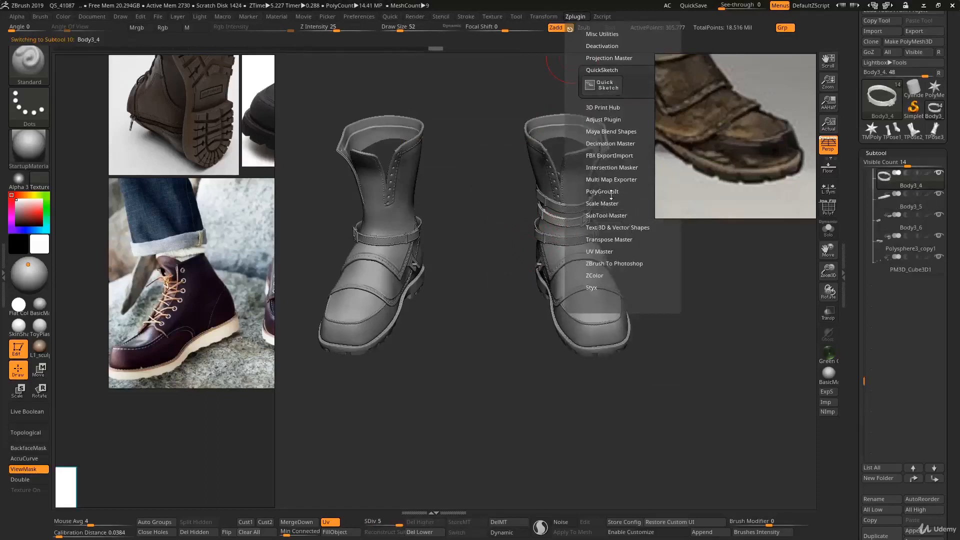
left_click(606, 216)
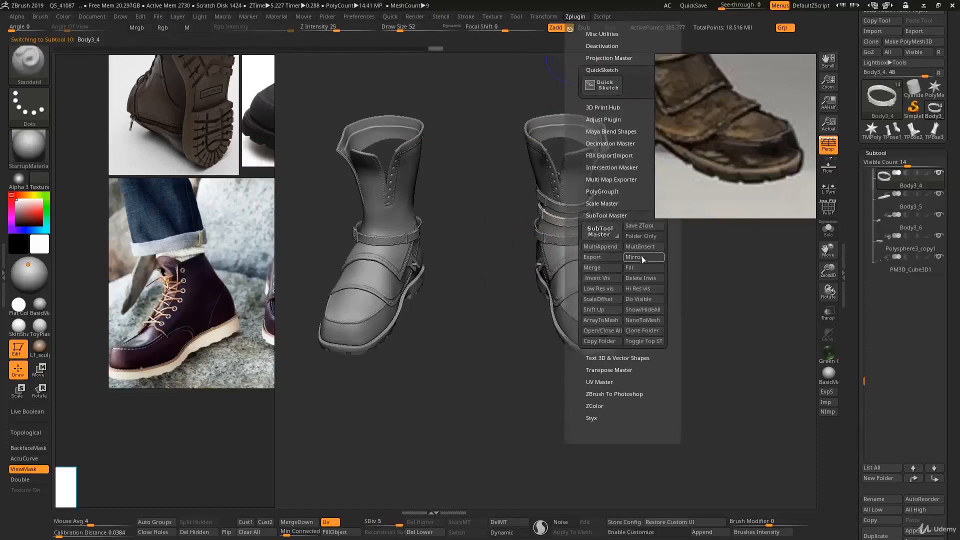
left_click(644, 257)
left_click(424, 255)
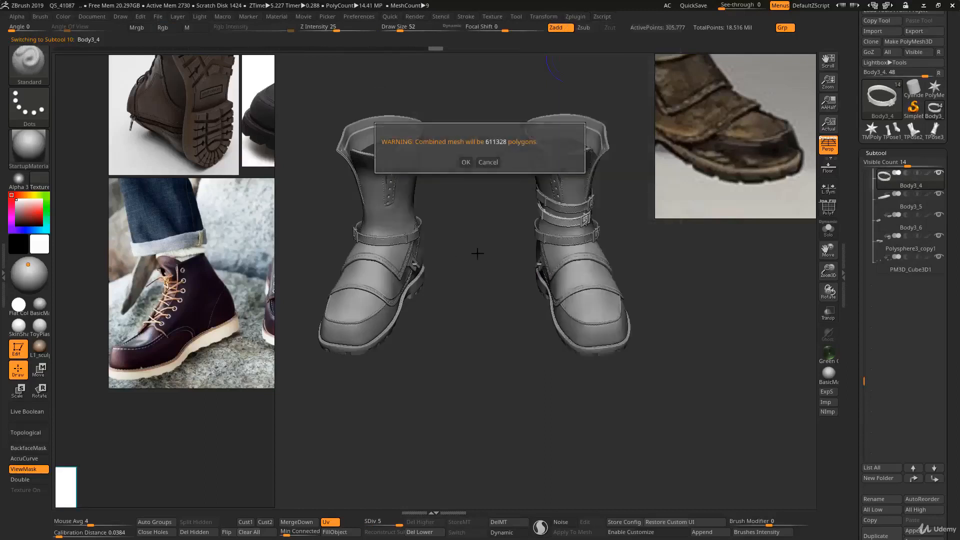
left_click(468, 166)
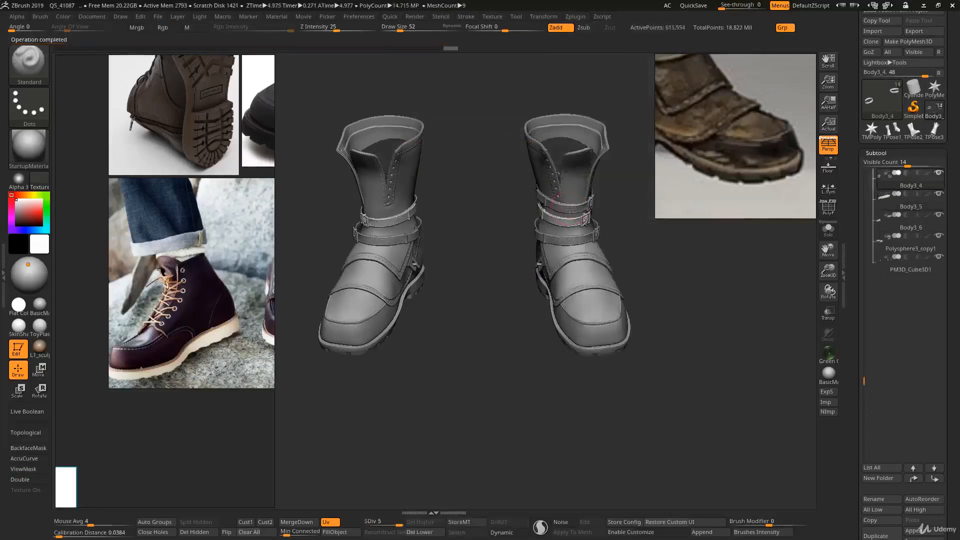
Mirror the uppermost ankle strap, Body3_5, across the X axis, merging the copy into one SubTool
left_click(570, 208, "alt")
left_click(575, 16)
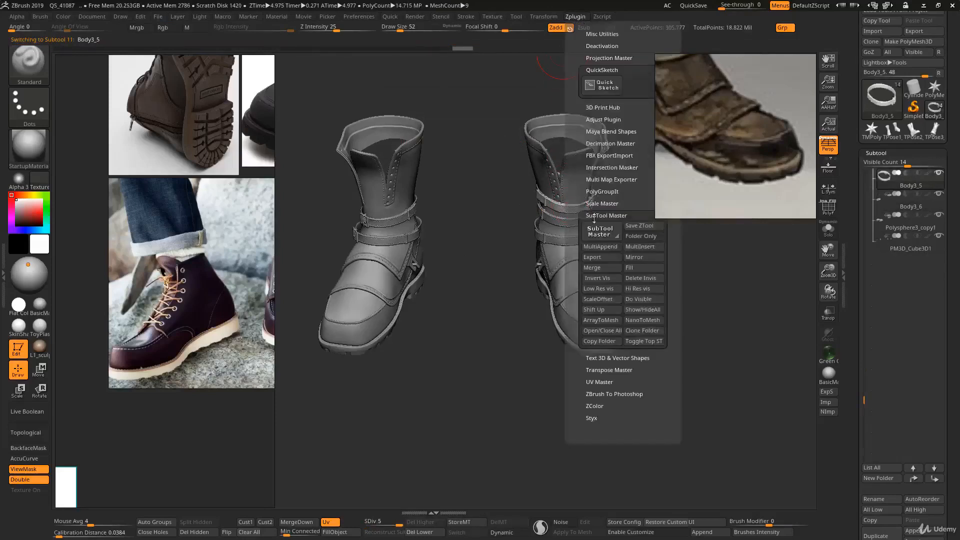
left_click(628, 258)
left_click(425, 255)
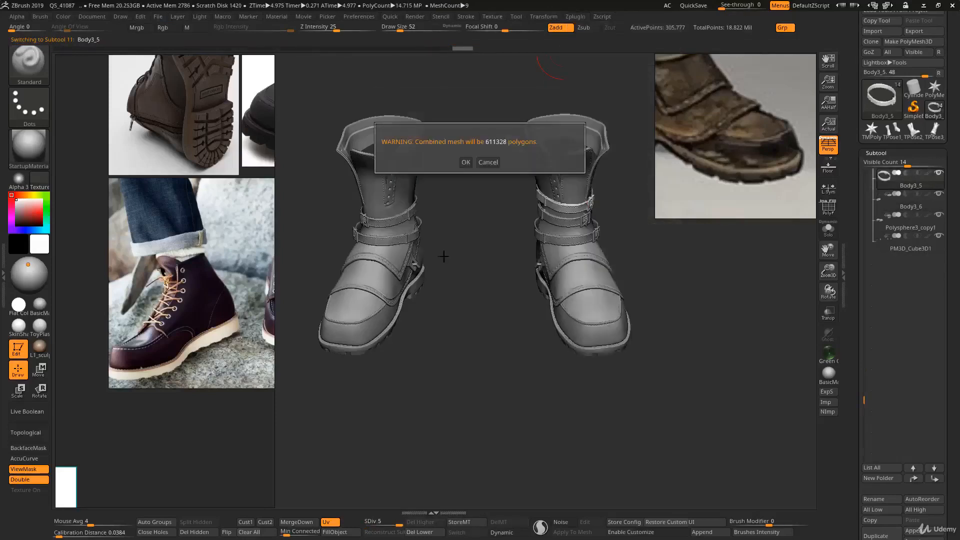
left_click(467, 161)
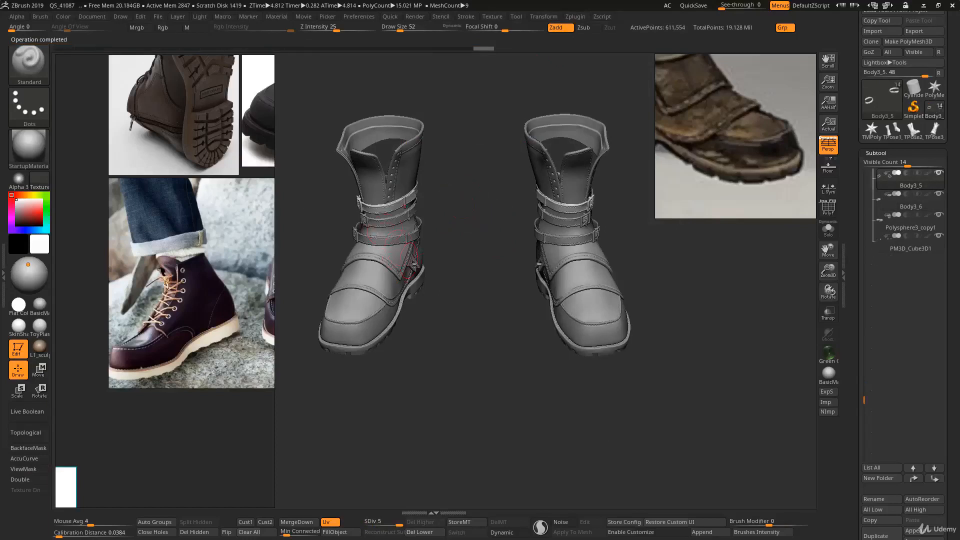
Check the mirrored boot piece by piece, selecting its straps, shaft, toe pieces, sole and side buckle in turn
right_click_drag(415, 266, 407, 217)
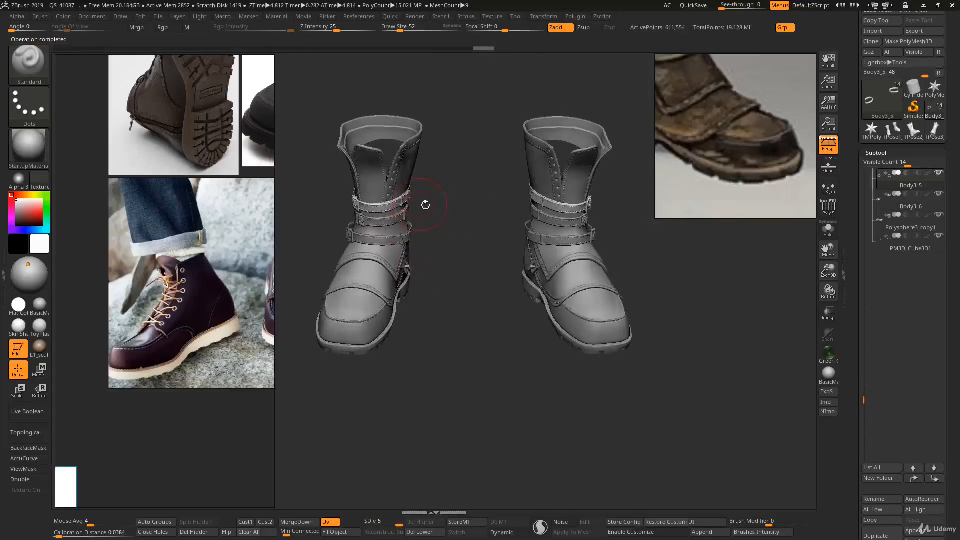
left_click(398, 219, "alt")
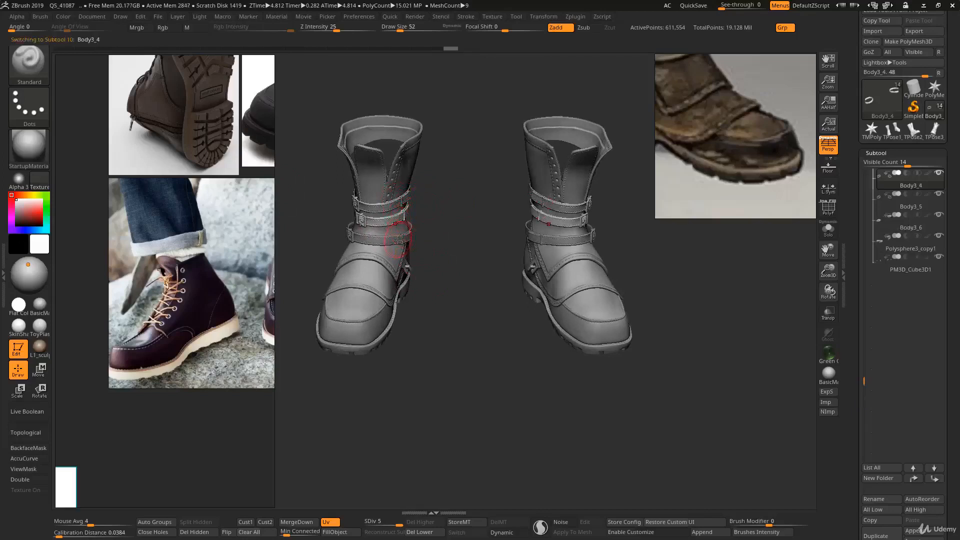
left_click(396, 242, "alt")
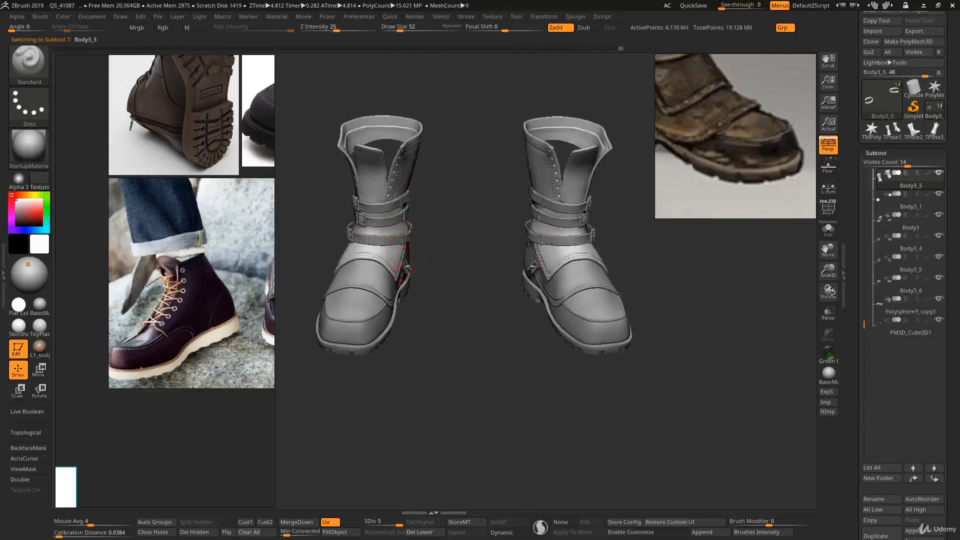
left_click(407, 269, "alt")
left_click_drag(446, 267, 423, 283)
left_click_drag(366, 274, 437, 285)
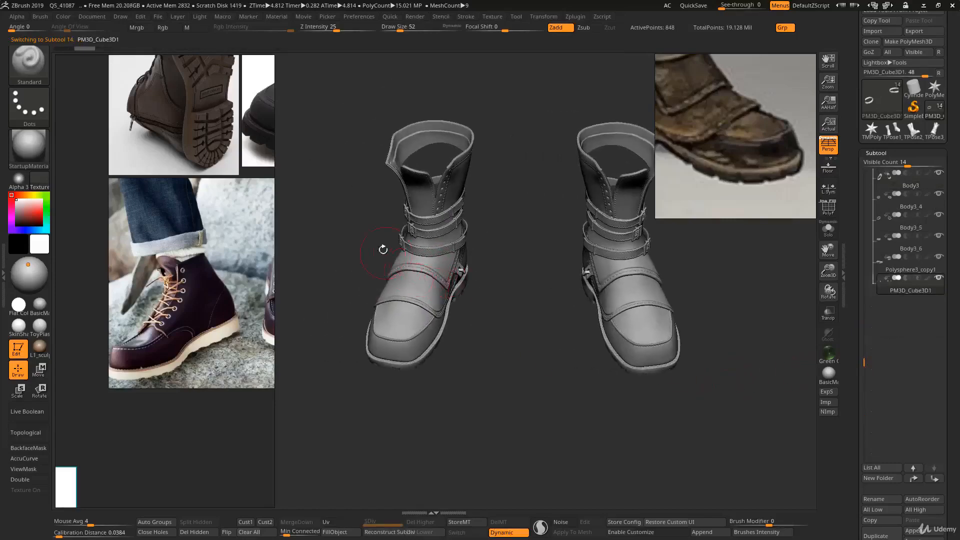
left_click(422, 289, "alt")
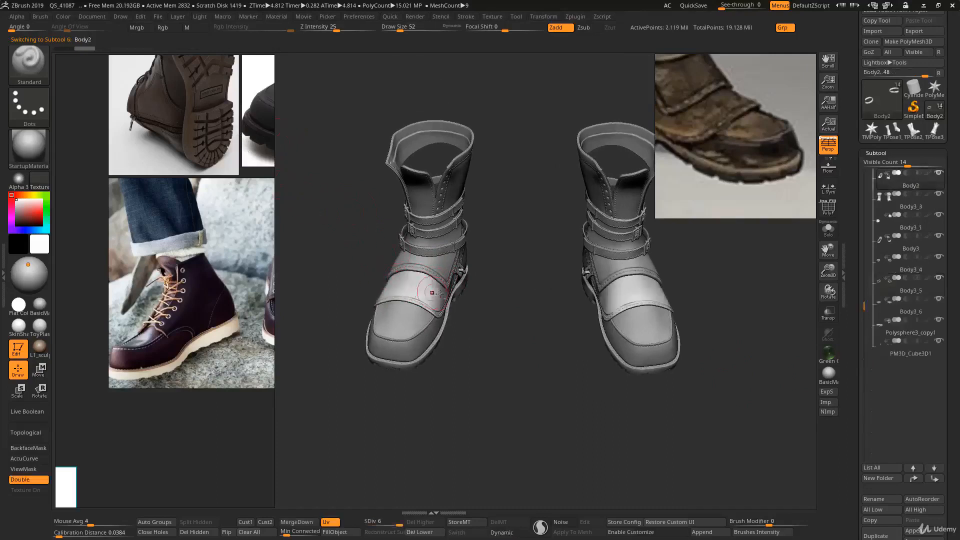
left_click_drag(421, 289, 416, 281)
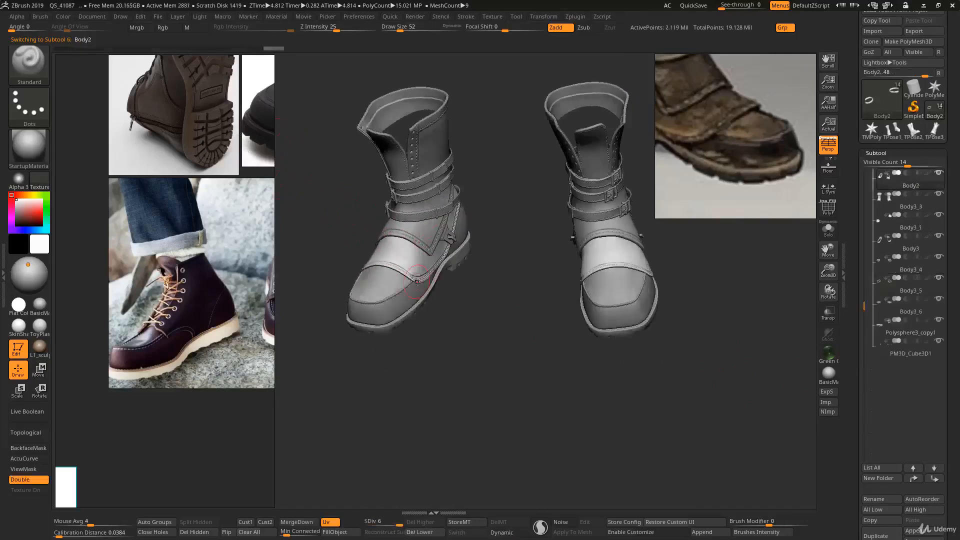
left_click(387, 284, "alt")
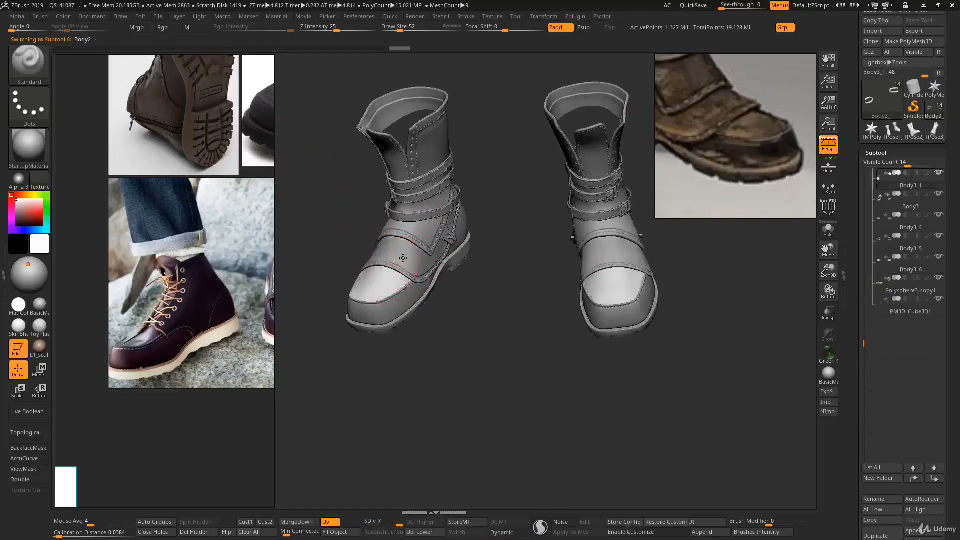
left_click(395, 305, "alt")
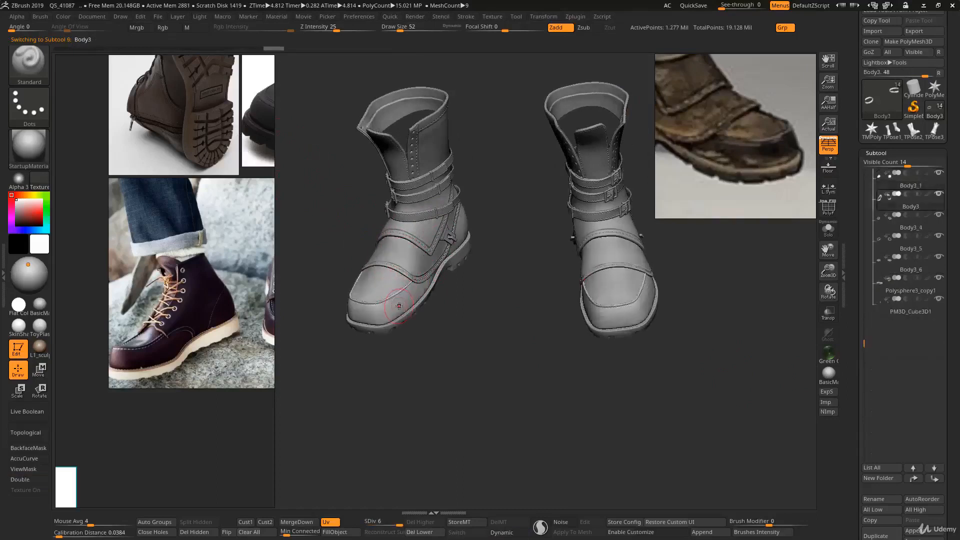
left_click(405, 315, "alt")
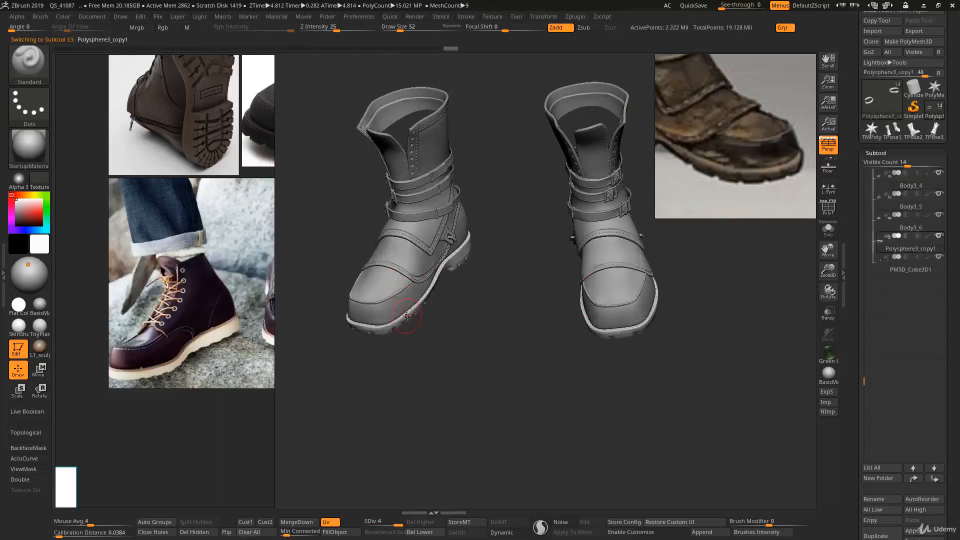
left_click_drag(436, 322, 431, 253)
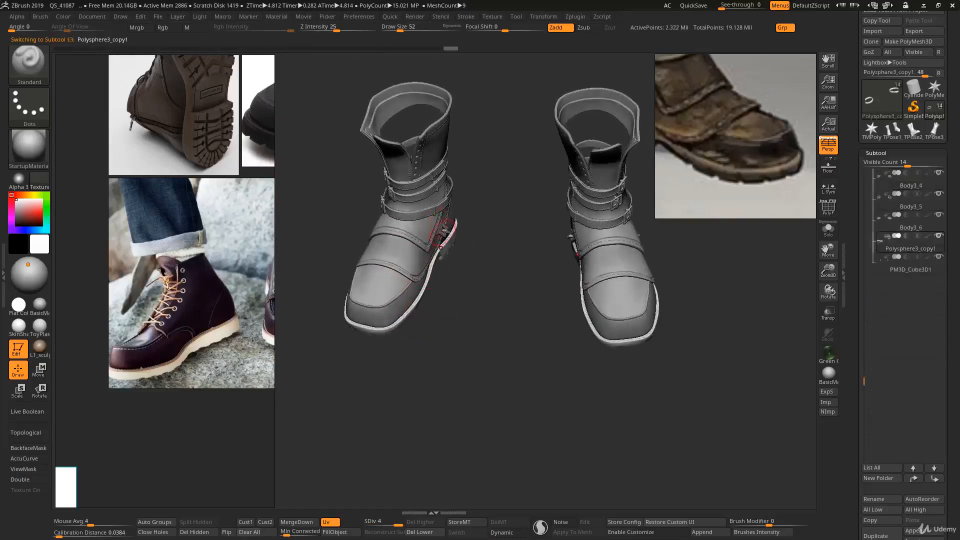
left_click(443, 233, "alt")
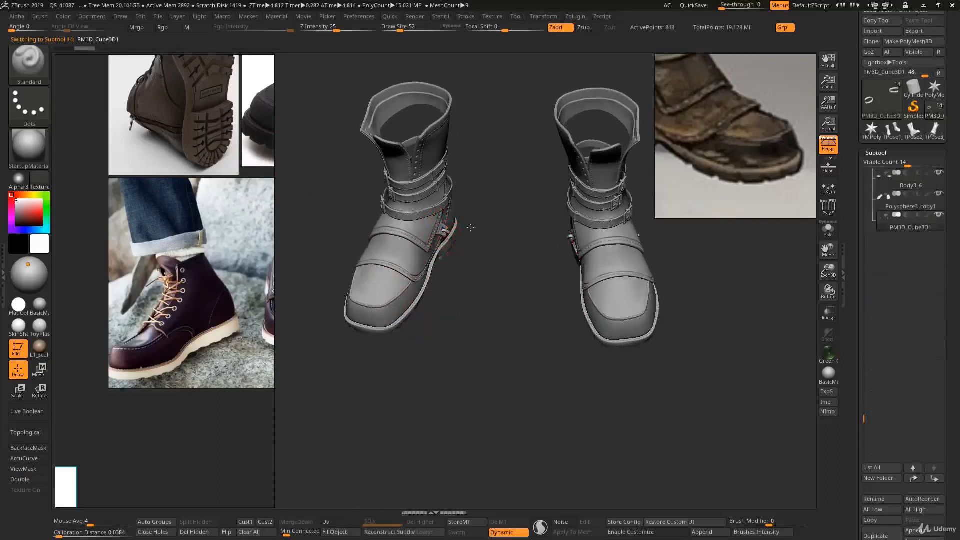
Examine the mirrored pair from several angles, selecting the shaft, lowest strap and uppermost strap in turn
left_click_drag(470, 227, 439, 214)
left_click(437, 209, "alt")
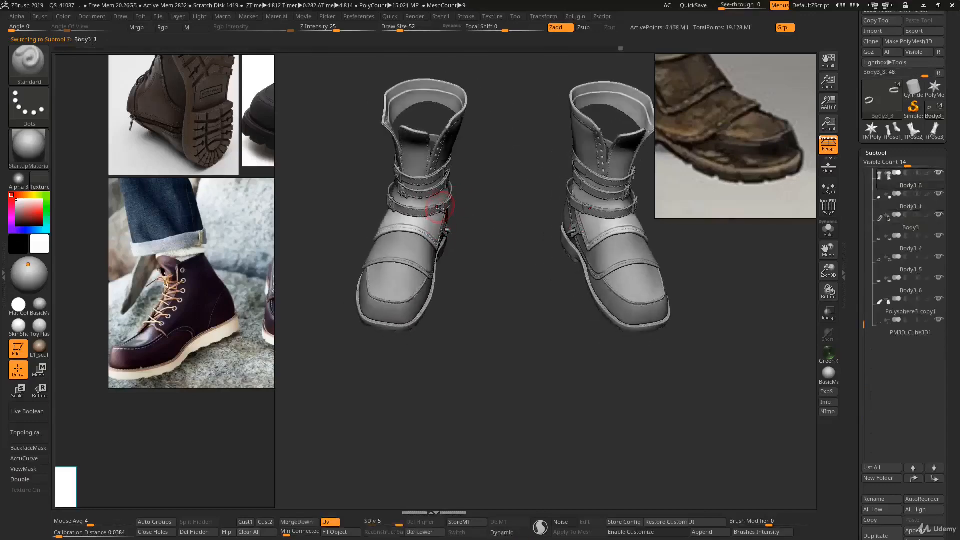
left_click(436, 190, "alt")
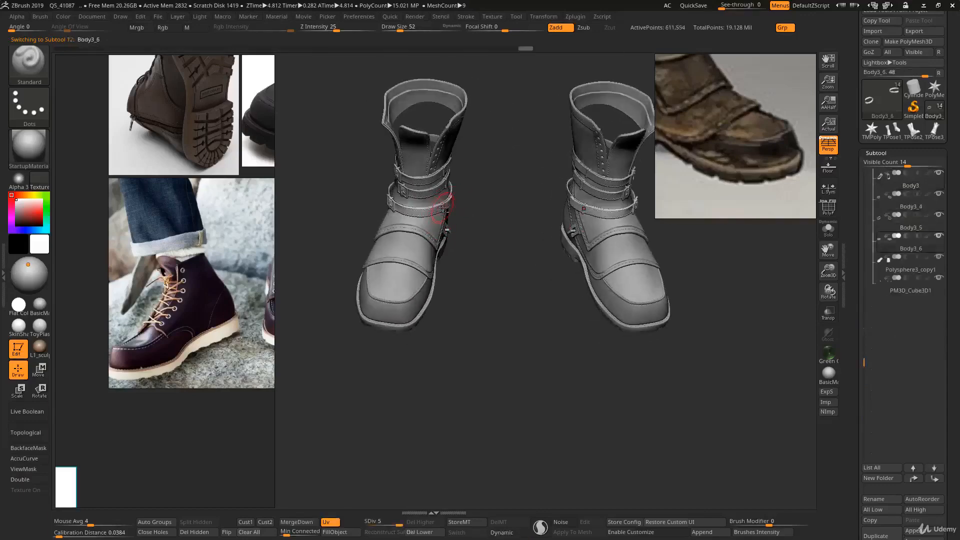
left_click(440, 179, "alt")
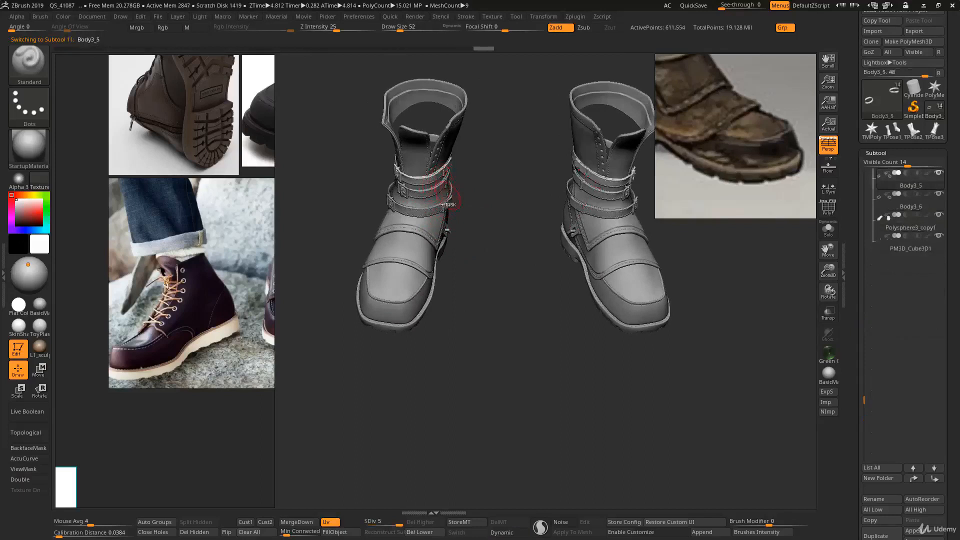
left_click_drag(447, 198, 427, 159)
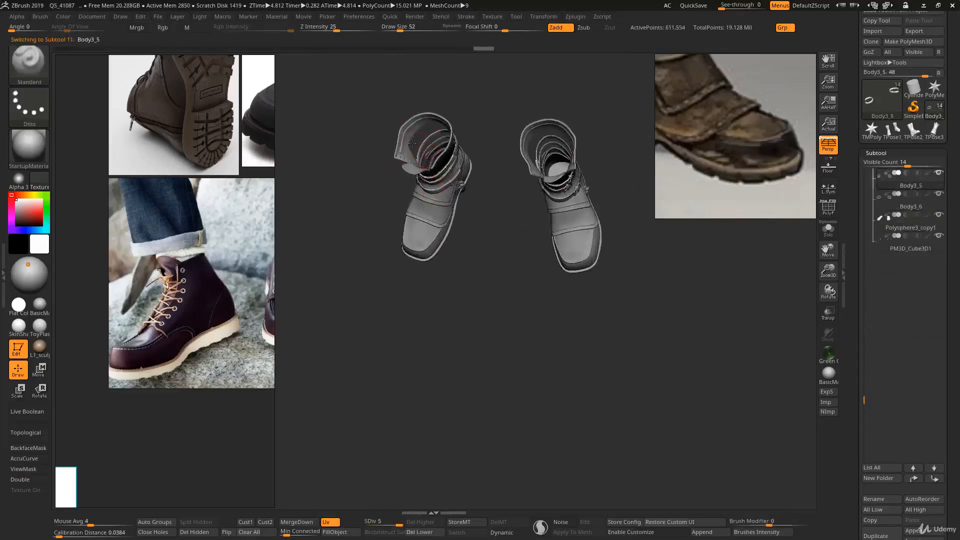
mouse_move(409, 153)
right_mouse_down("ctrl")
mouse_move(403, 133)
mouse_move(414, 180)
mouse_move(405, 169)
mouse_move(420, 156)
mouse_move(405, 183)
right_mouse_up("ctrl")
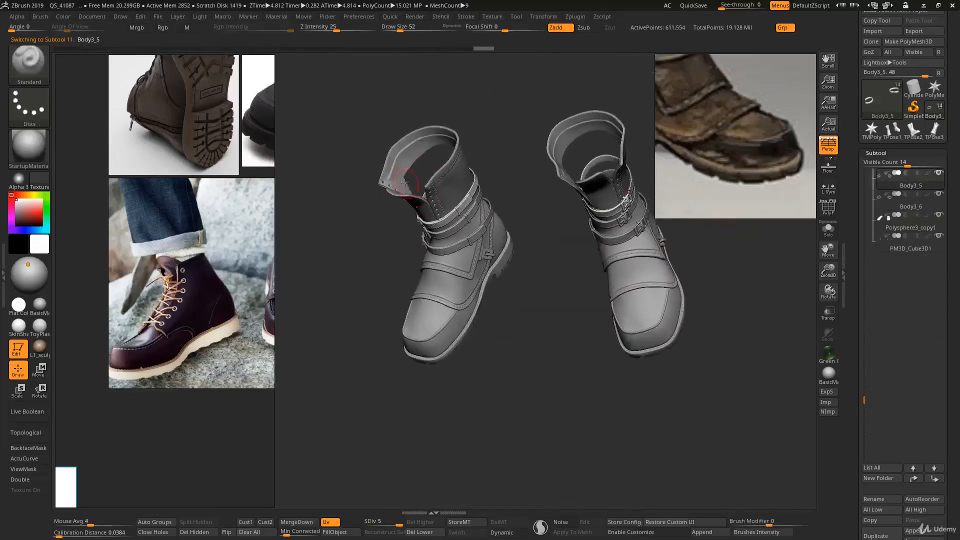
left_click(409, 198, "ctrl+shift")
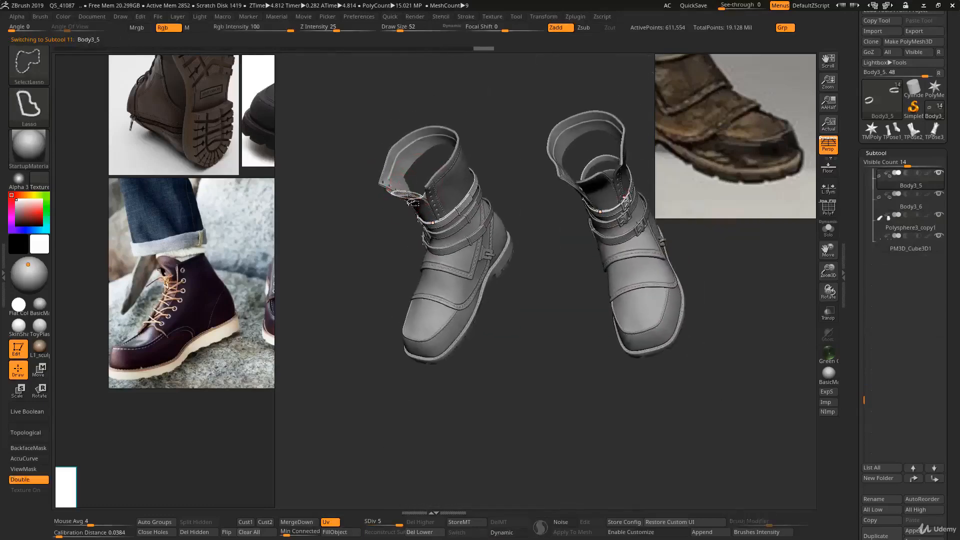
right_click_drag(409, 198, 417, 182)
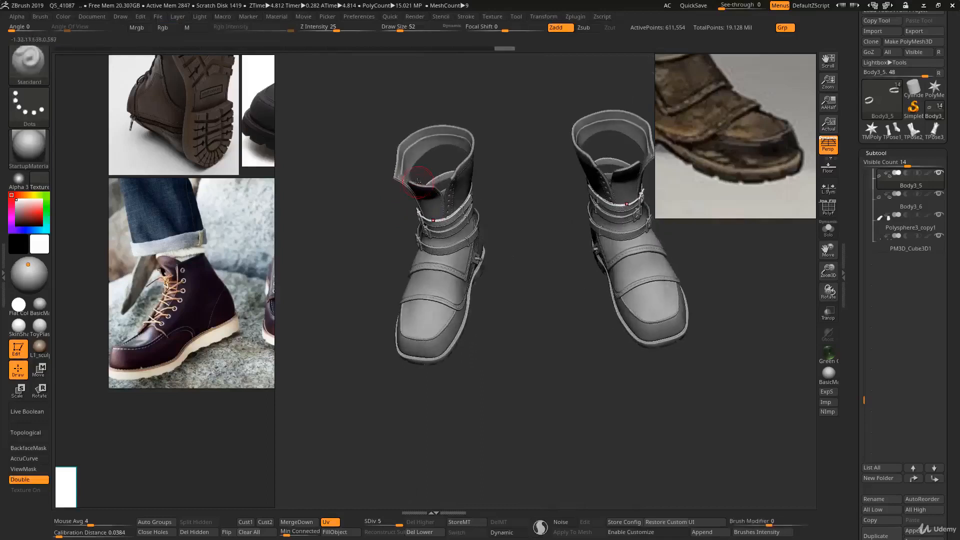
Select the boot shafts, Body3_3, and open the surface noise editor for them
left_click(406, 181, "alt")
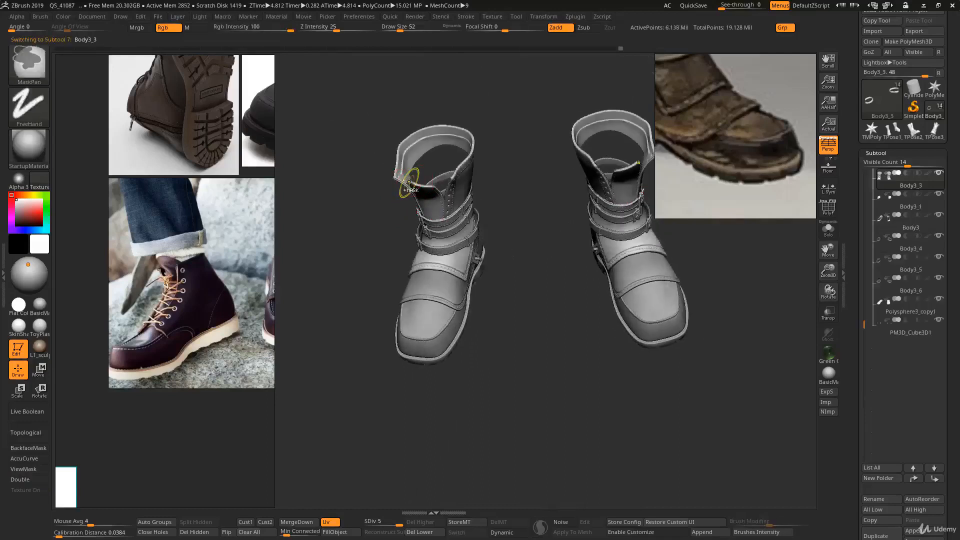
mouse_move(439, 200)
right_mouse_down()
mouse_move(514, 204)
mouse_move(423, 169)
mouse_move(499, 281)
mouse_move(500, 317)
right_mouse_up()
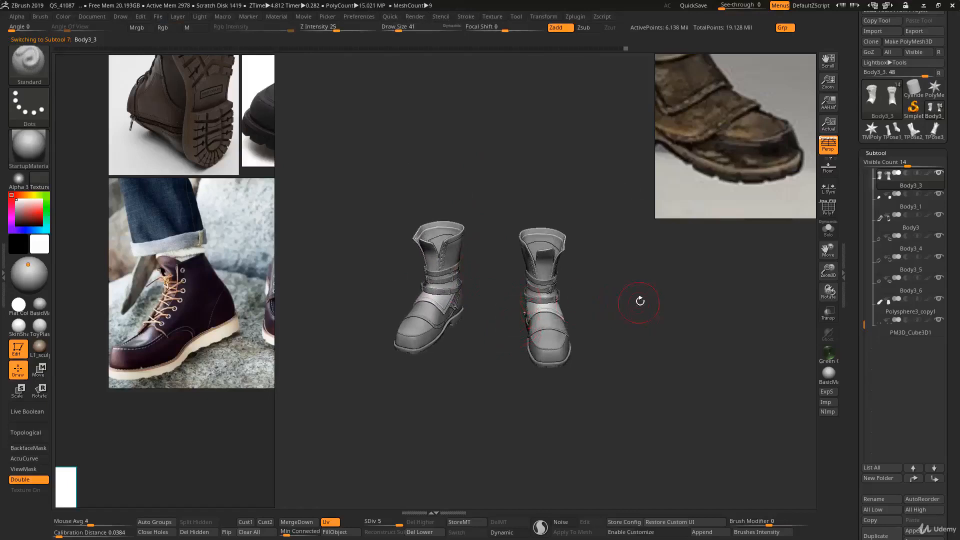
right_click_drag(639, 299, 821, 349)
left_click_drag(850, 358, 849, 234)
key("shift")
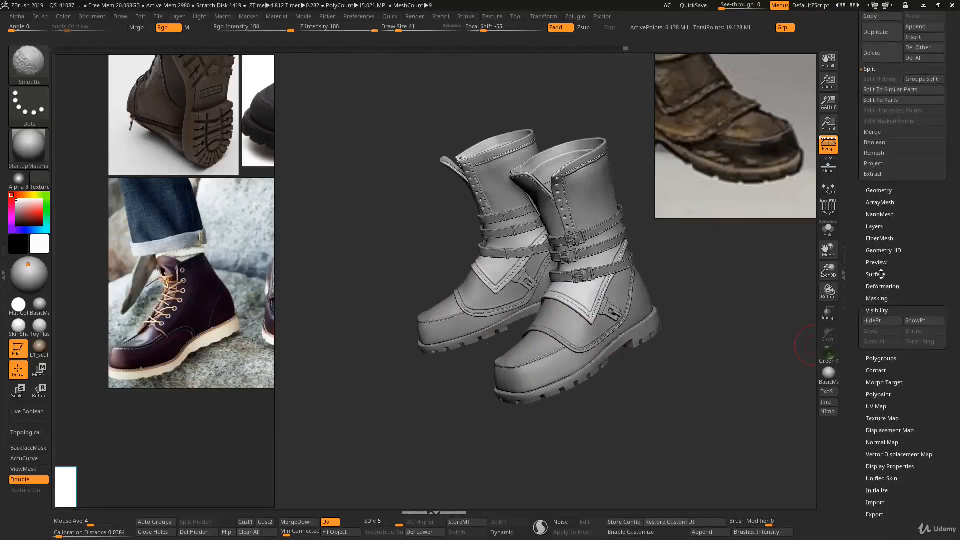
left_click(881, 274)
left_click(880, 285)
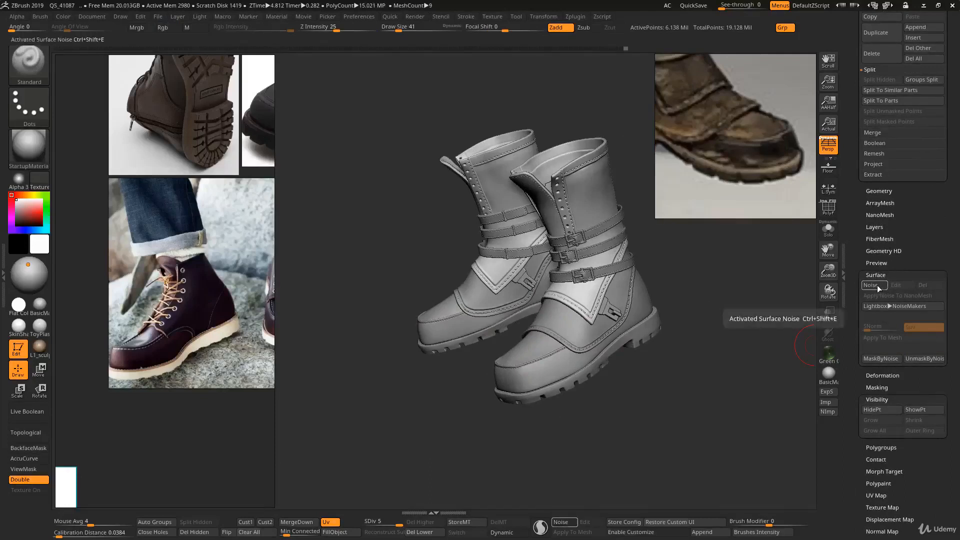
left_click(895, 285)
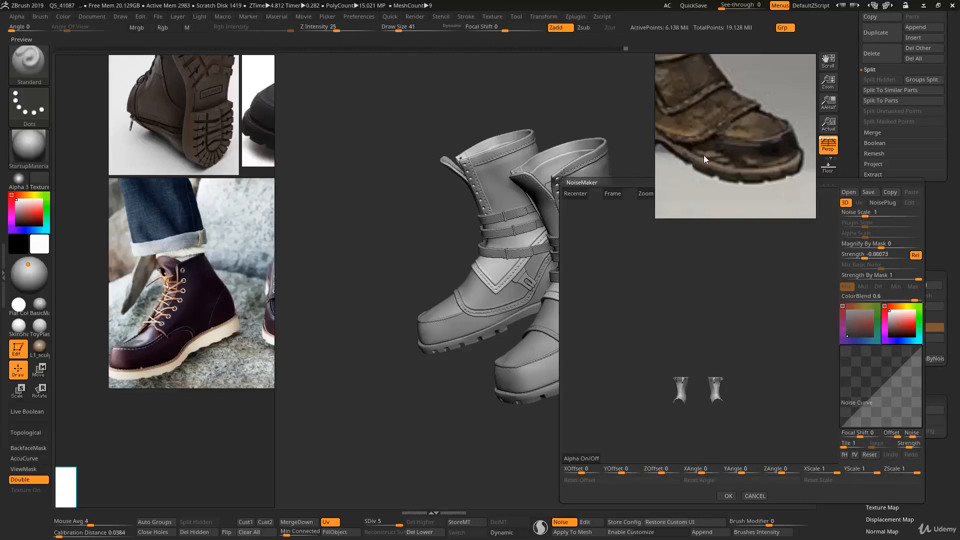
Recenter the NoiseMaker preview and inspect the two boot shafts up close from the side and from above
key("ctrl+shift+a")
left_click(706, 254)
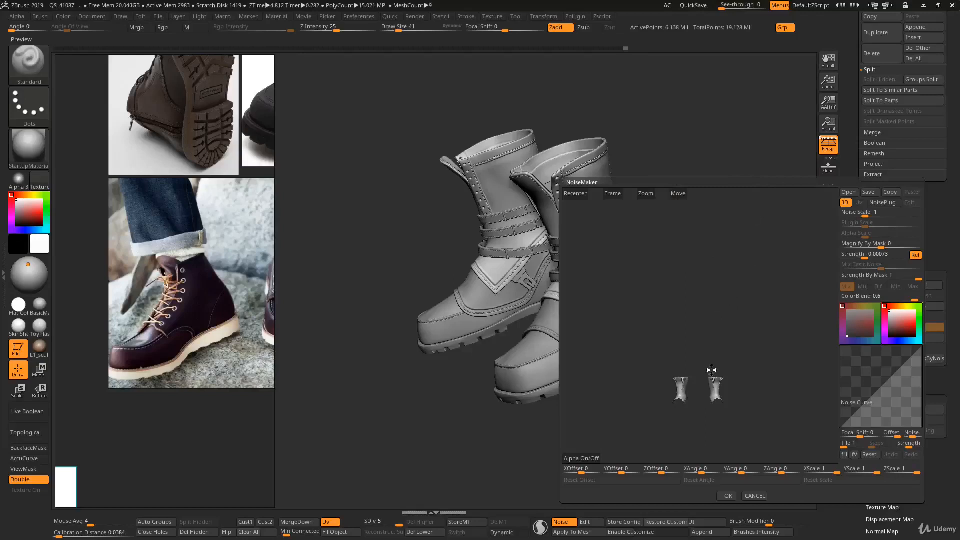
left_click_drag(710, 382, 709, 321)
mouse_move(708, 321)
right_mouse_down("ctrl")
mouse_move(735, 356)
mouse_move(733, 320)
right_mouse_up("ctrl")
mouse_move(739, 279)
right_mouse_down("ctrl")
mouse_move(736, 270)
mouse_move(750, 314)
mouse_move(700, 295)
mouse_move(738, 285)
mouse_move(739, 307)
mouse_move(742, 300)
mouse_move(710, 360)
mouse_move(692, 121)
right_mouse_up("ctrl")
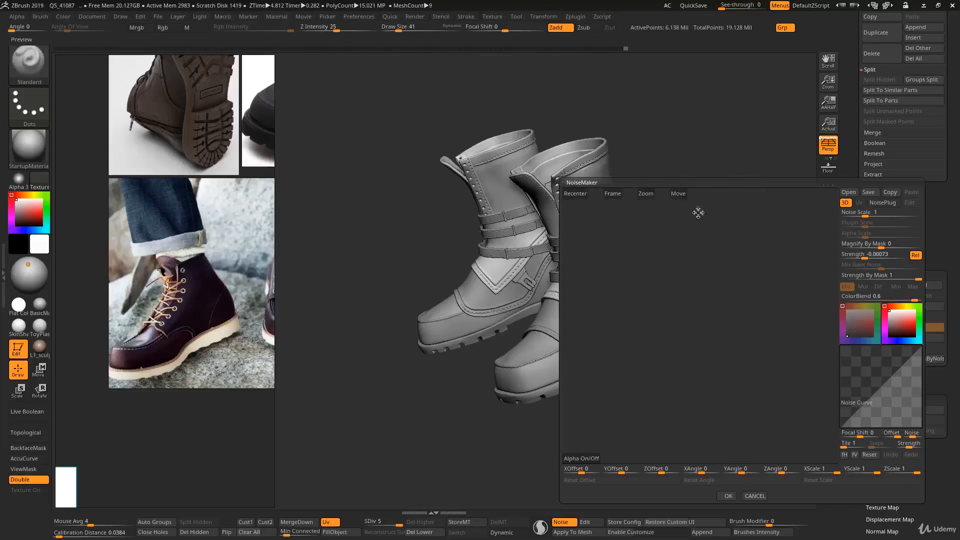
left_click(579, 194)
left_click_drag(694, 317, 703, 346)
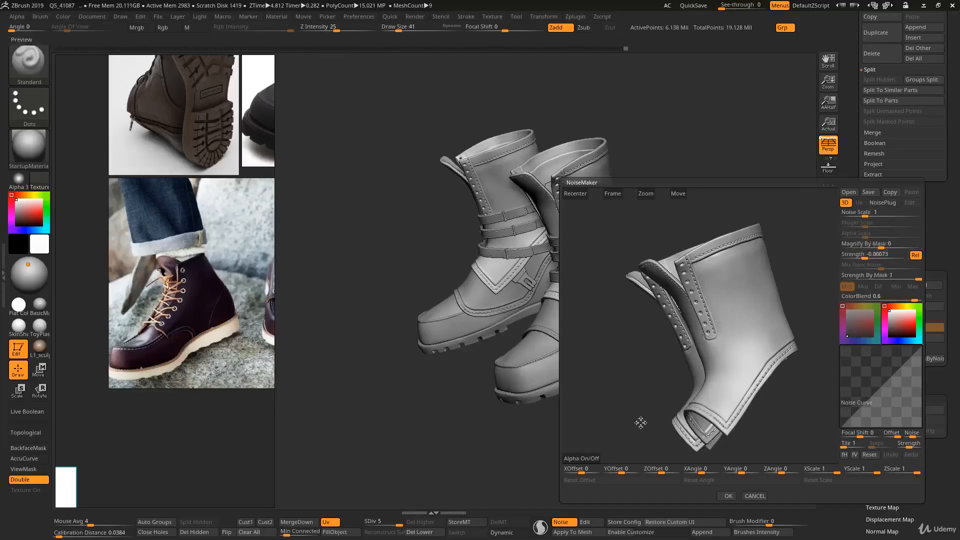
mouse_move(633, 396)
left_mouse_down()
mouse_move(637, 420)
mouse_move(645, 375)
mouse_move(644, 385)
left_mouse_up()
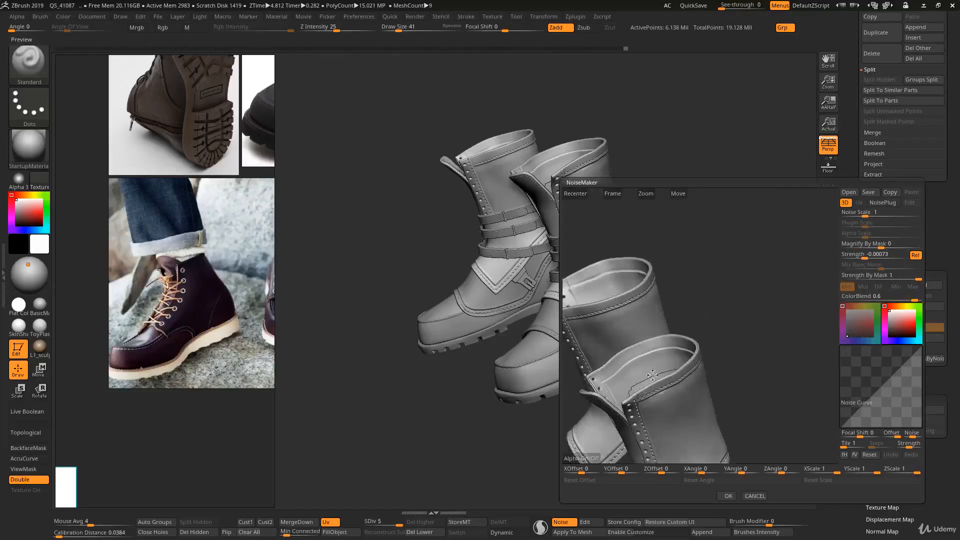
left_click_drag(652, 375, 676, 385)
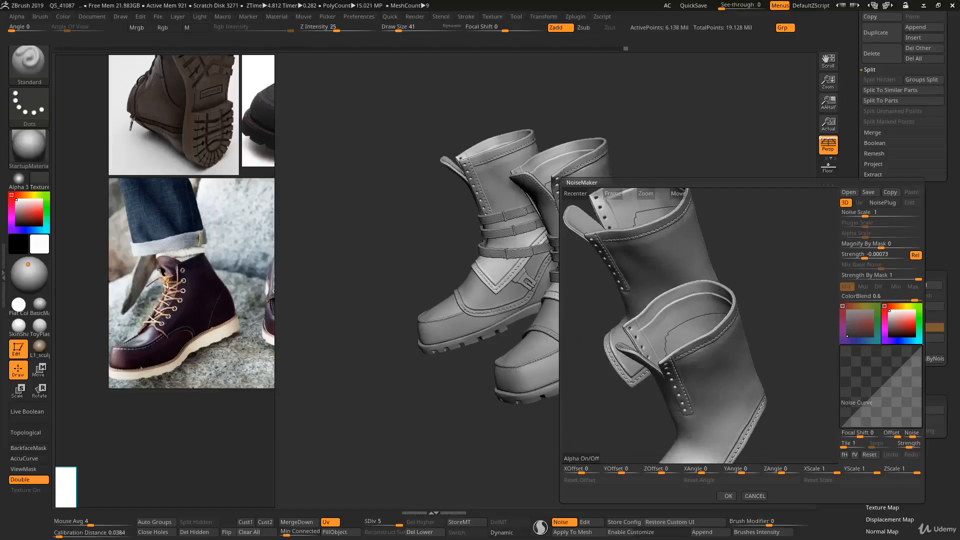
Bring up the Leather texture folder and examine the character boot images on the reference board beside it
left_click_drag(959, 20, 563, 70)
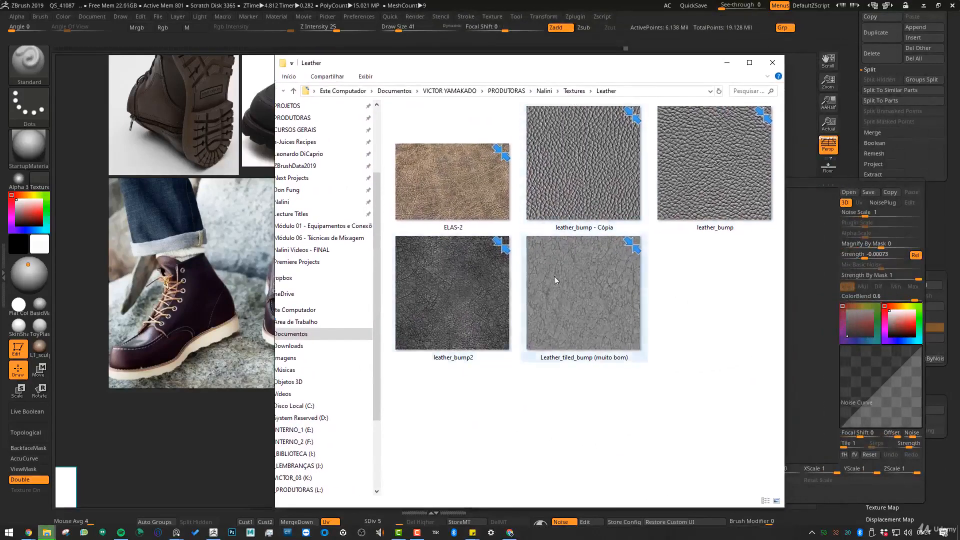
scroll(189, 289, "down", 3)
left_click(209, 279)
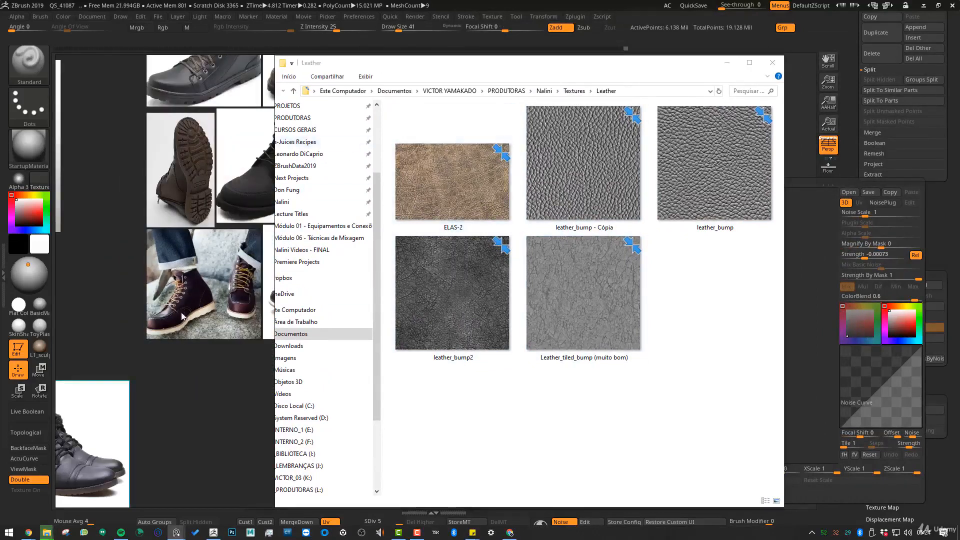
middle_click_drag(181, 341, 111, 230)
scroll(111, 230, "down", 1)
middle_click_drag(171, 329, 74, 203)
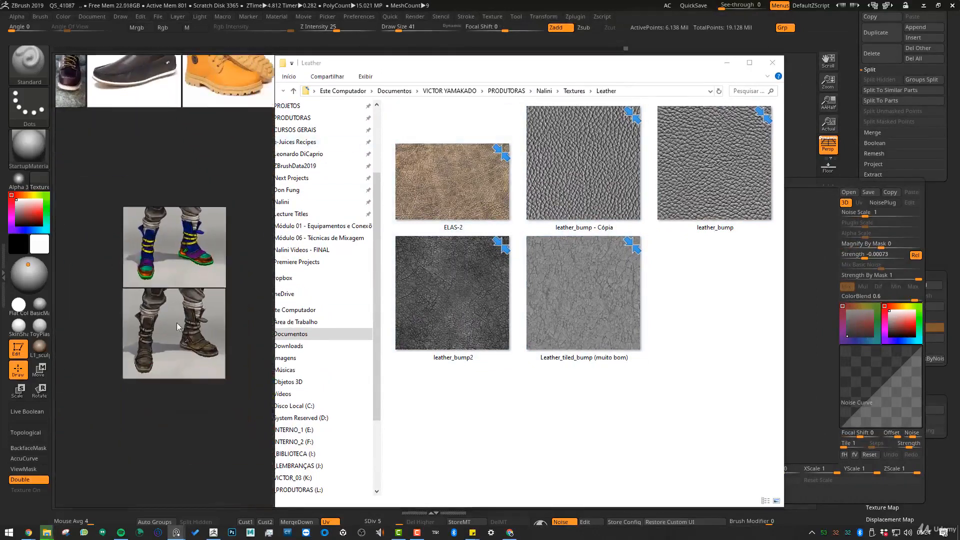
scroll(176, 322, "up", 6)
middle_click_drag(231, 376, 197, 318)
scroll(197, 318, "down", 5)
middle_click_drag(125, 174, 214, 294)
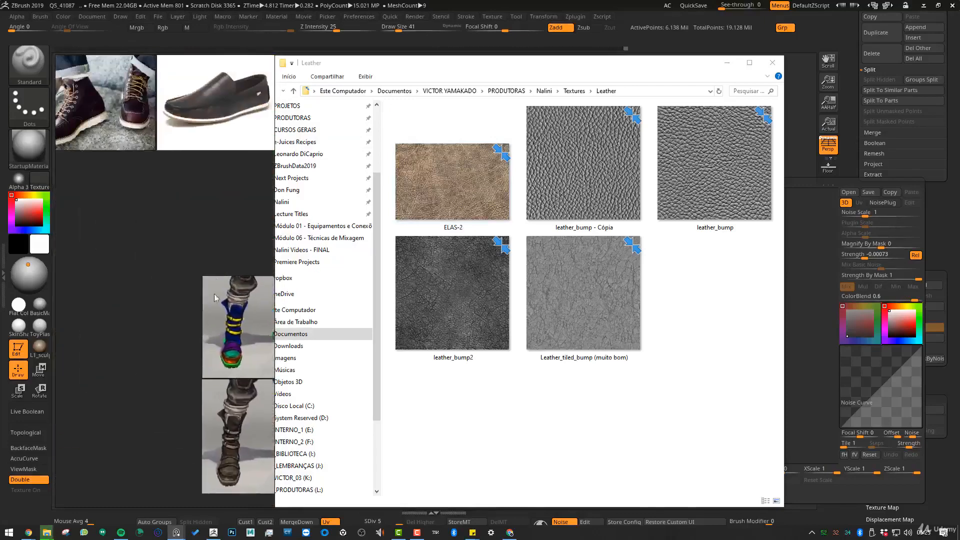
left_click_drag(447, 69, 959, 70)
Study the leather surface in the brown lace-up boot photos on the reference board
middle_click_drag(122, 145, 327, 299)
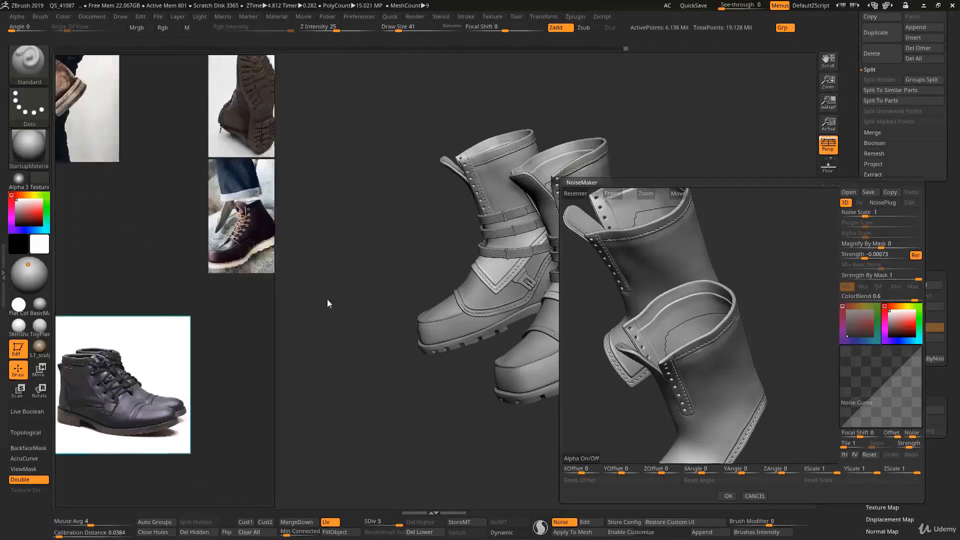
middle_click_drag(90, 150, 122, 246)
scroll(191, 200, "up", 5)
middle_click_drag(132, 141, 139, 266)
scroll(139, 266, "down", 5)
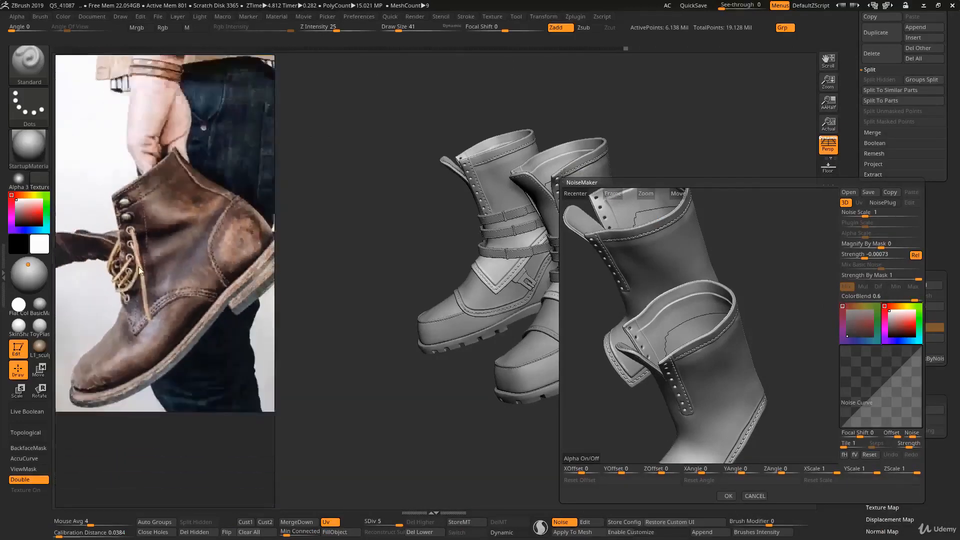
middle_click_drag(218, 175, 221, 281)
scroll(165, 137, "up", 5)
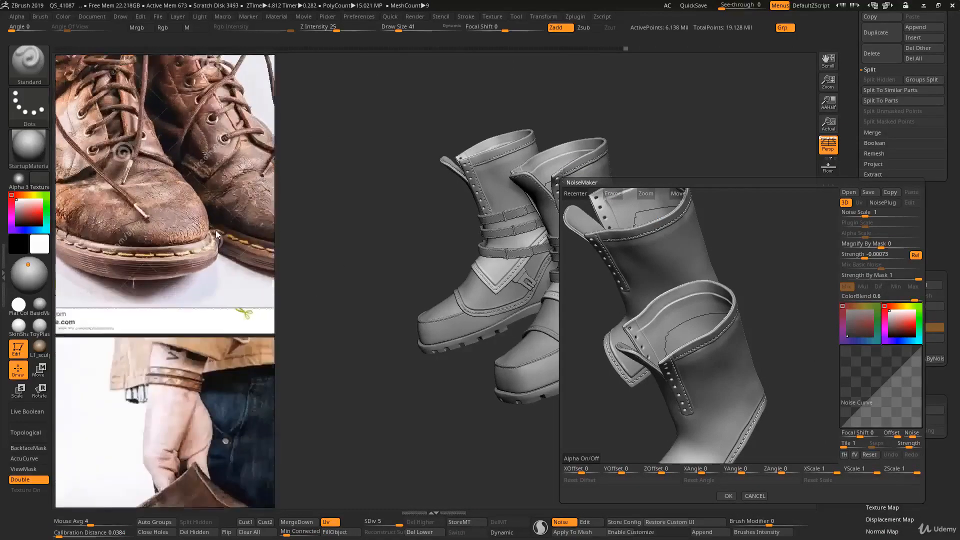
middle_click_drag(203, 223, 302, 227)
middle_click_drag(150, 192, 268, 242)
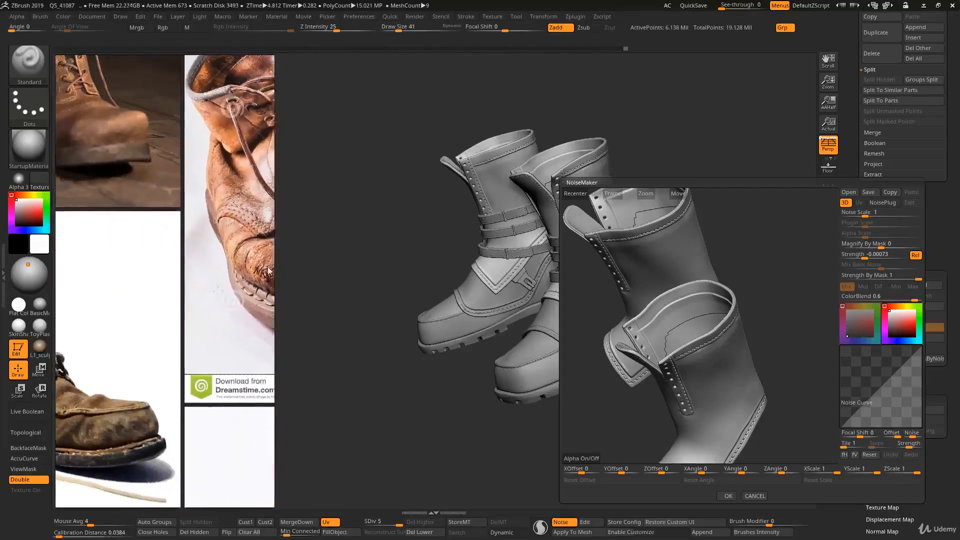
middle_click_drag(159, 239, 258, 232)
middle_click_drag(171, 215, 252, 295)
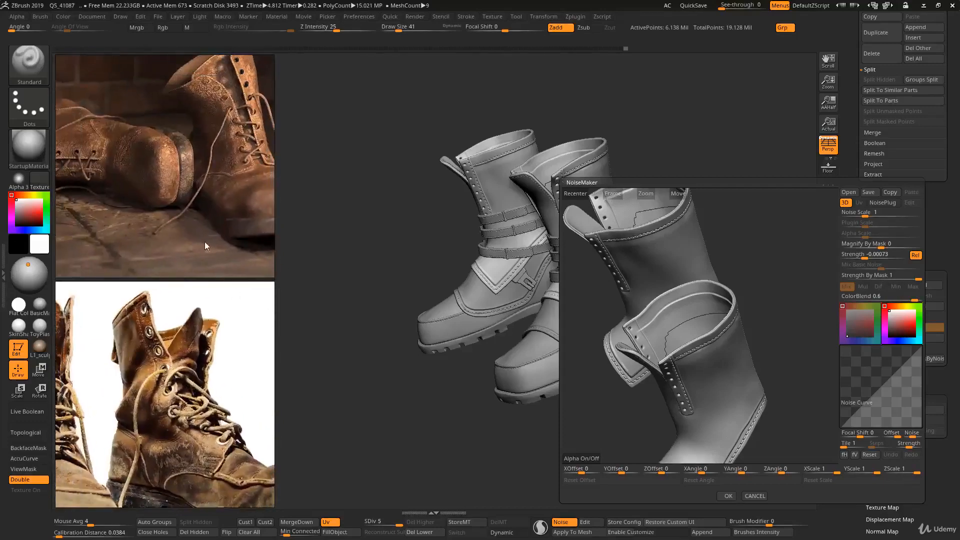
middle_click_drag(204, 242, 150, 265)
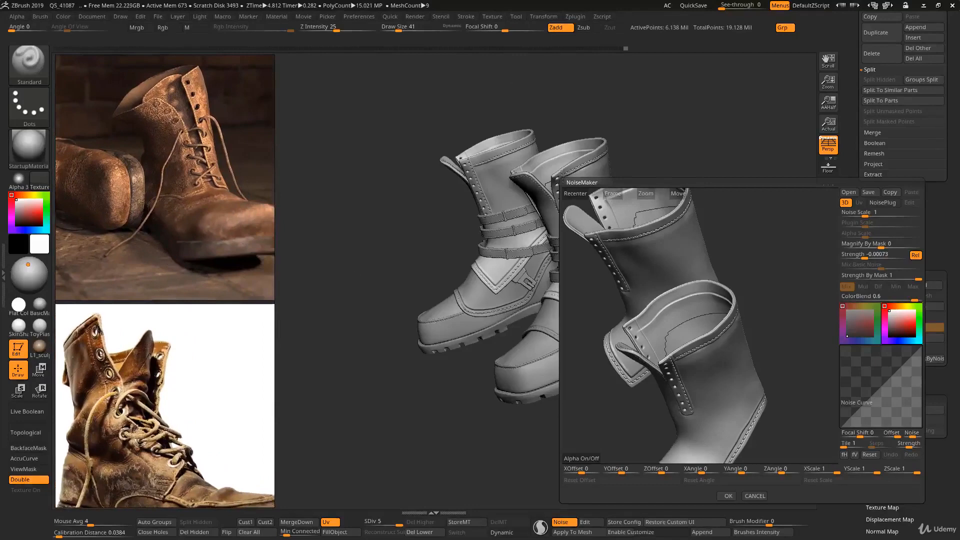
Compare the Leather_tiled_bump (muito bom), leather_bump2 and leather_bump - Cópia textures in the Leather folder
left_click_drag(959, 67, 692, 67)
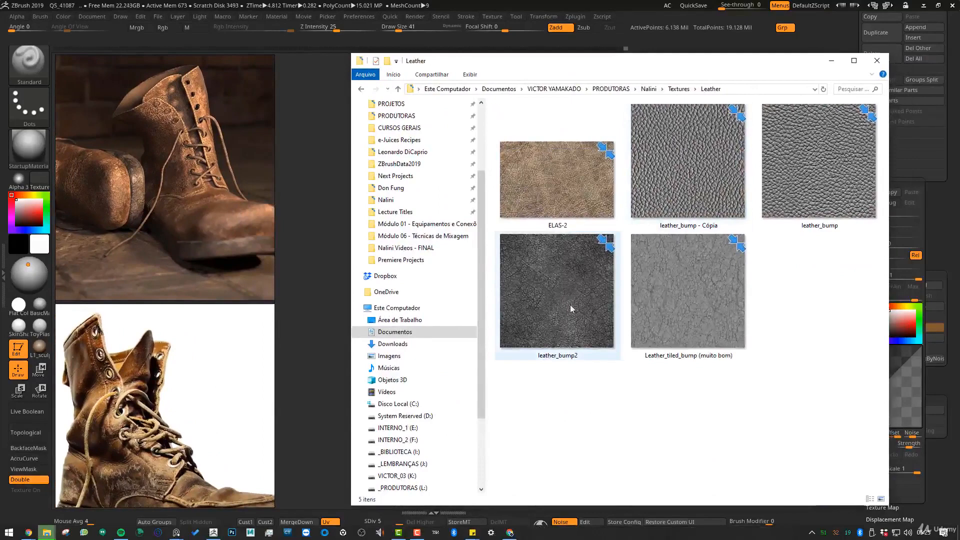
left_click(686, 306)
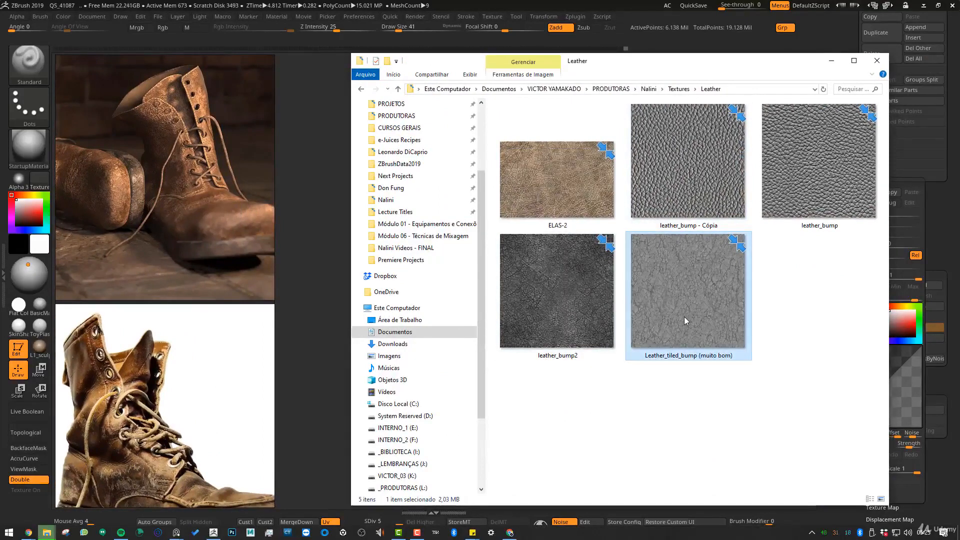
left_click(549, 280)
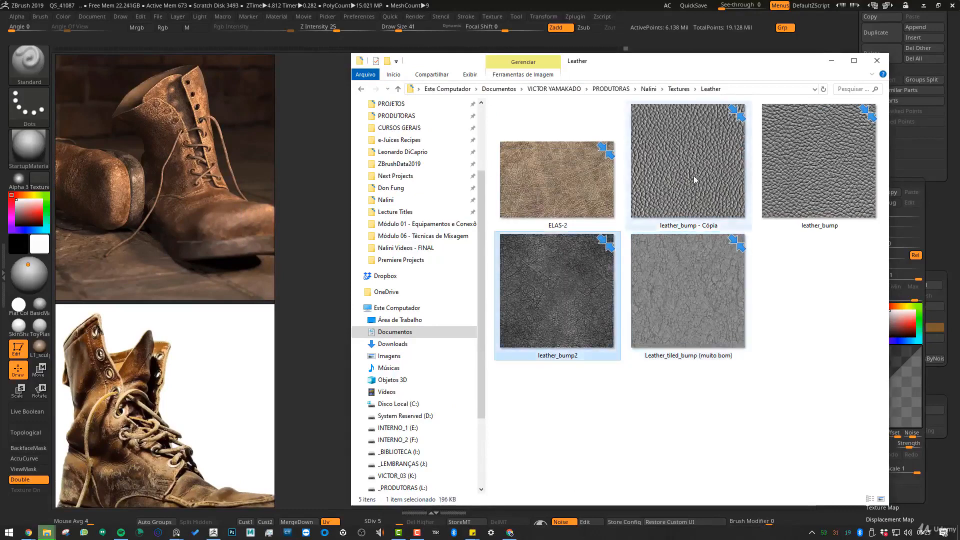
left_click(695, 200)
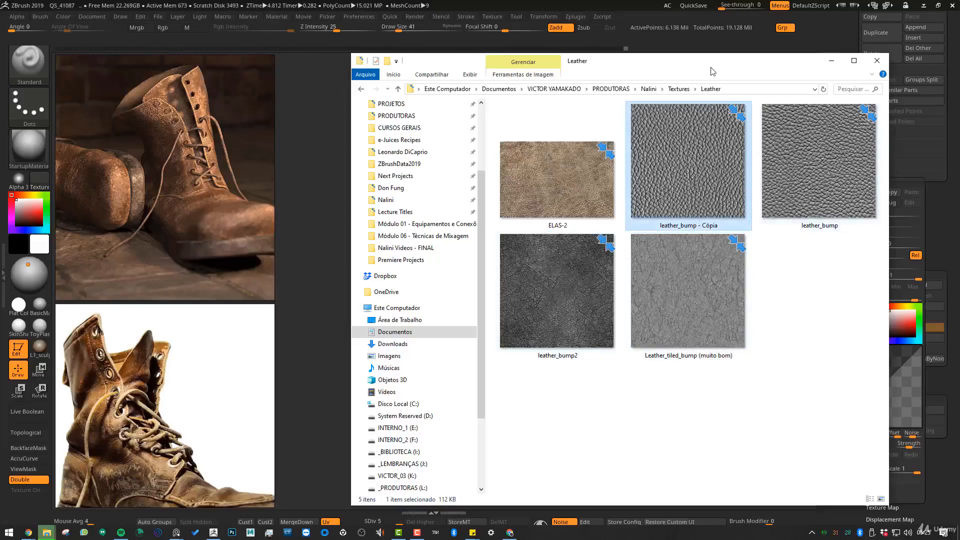
left_click_drag(692, 67, 959, 71)
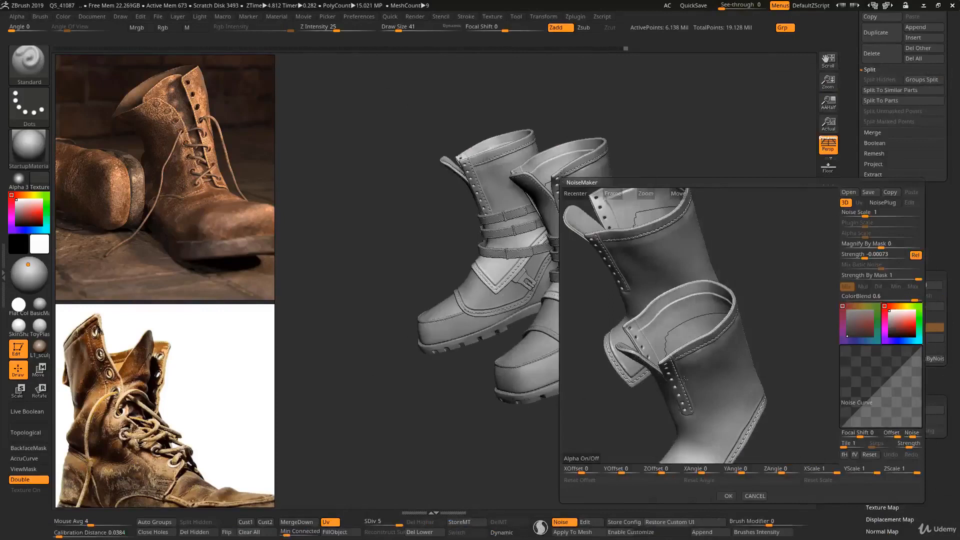
Load the Leather_tiled_bump (muito bom) image from the Leather texture folder as the NoiseMaker alpha
left_click_drag(660, 395, 689, 278, "alt")
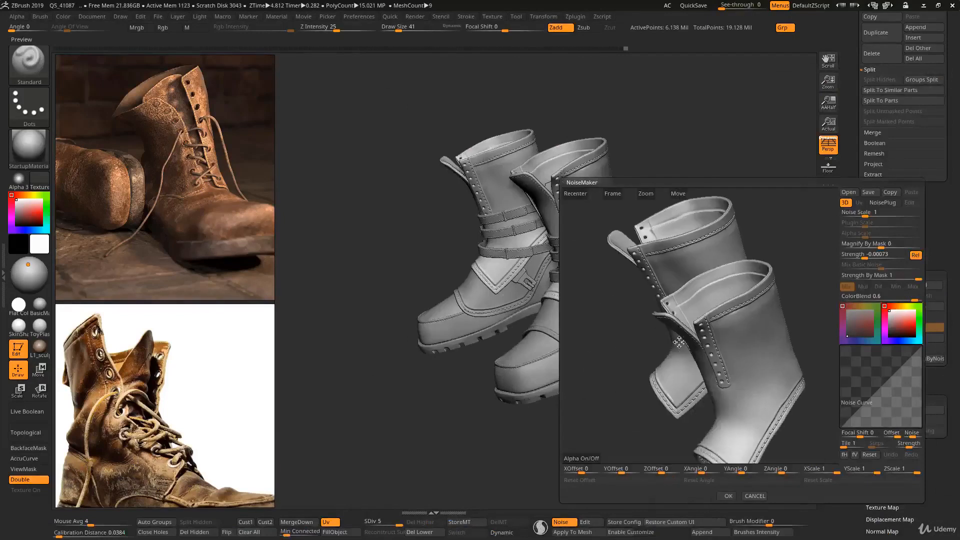
left_click(584, 458)
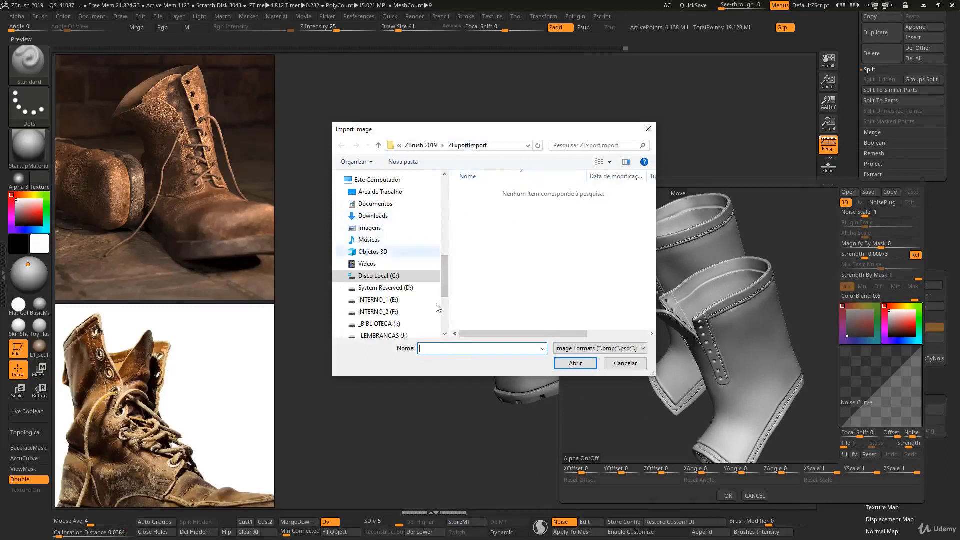
key("ctrl+v")
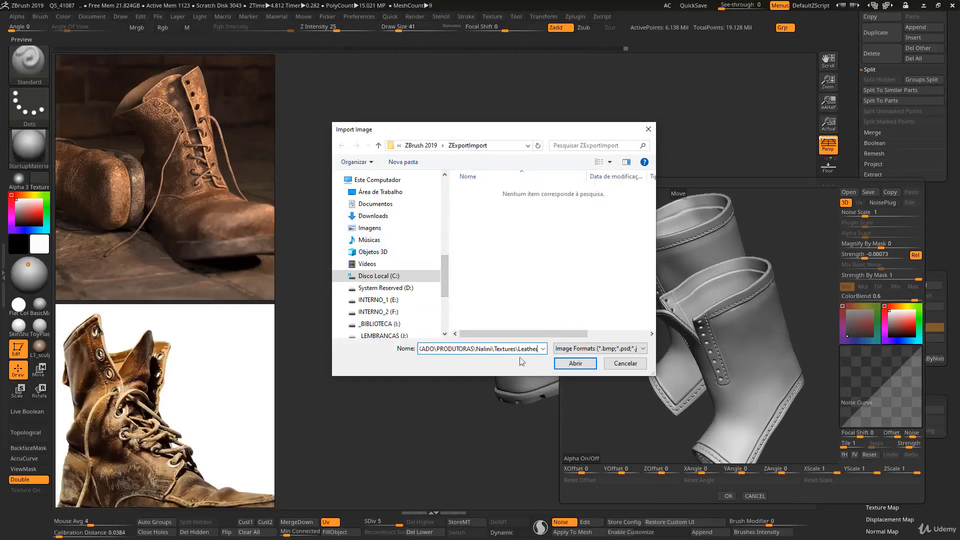
left_click(557, 366)
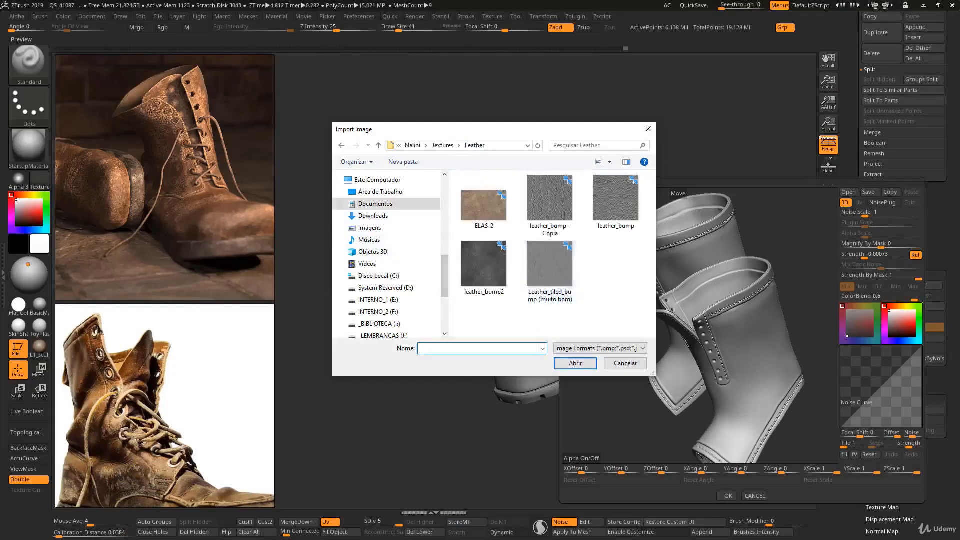
left_click(541, 280)
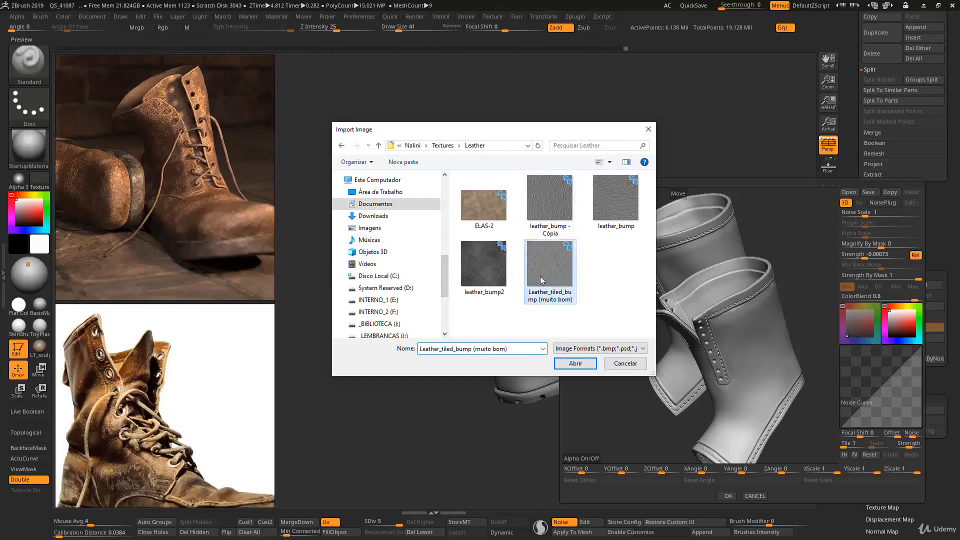
left_click(573, 367)
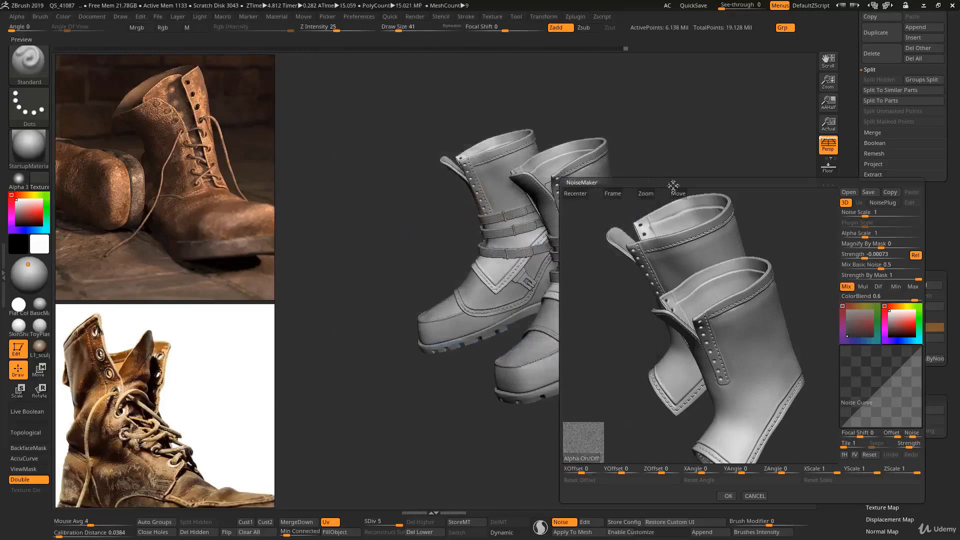
Look closely at the boot shaft surface and set Mix Basic Noise to 0 so that only the alpha drives the noise
left_click_drag(716, 362, 710, 340, "alt")
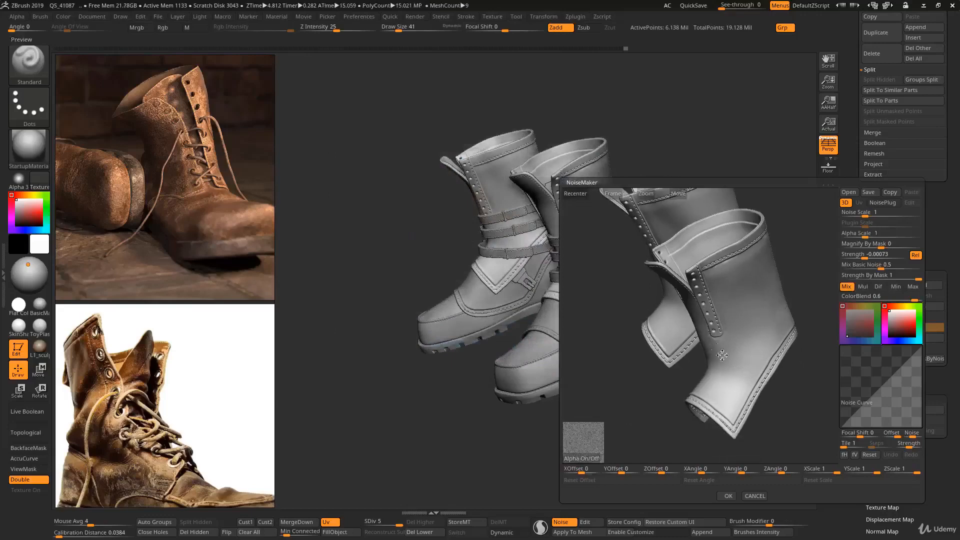
mouse_move(722, 355)
right_mouse_down()
mouse_move(731, 346)
mouse_move(765, 400)
right_mouse_up()
right_click_drag(773, 282, 756, 302)
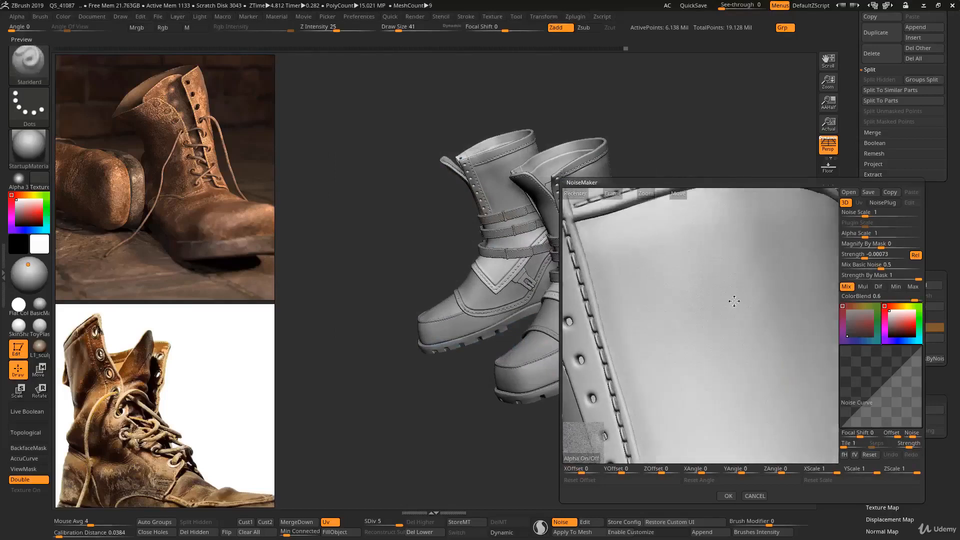
left_click(859, 213)
left_click(864, 266)
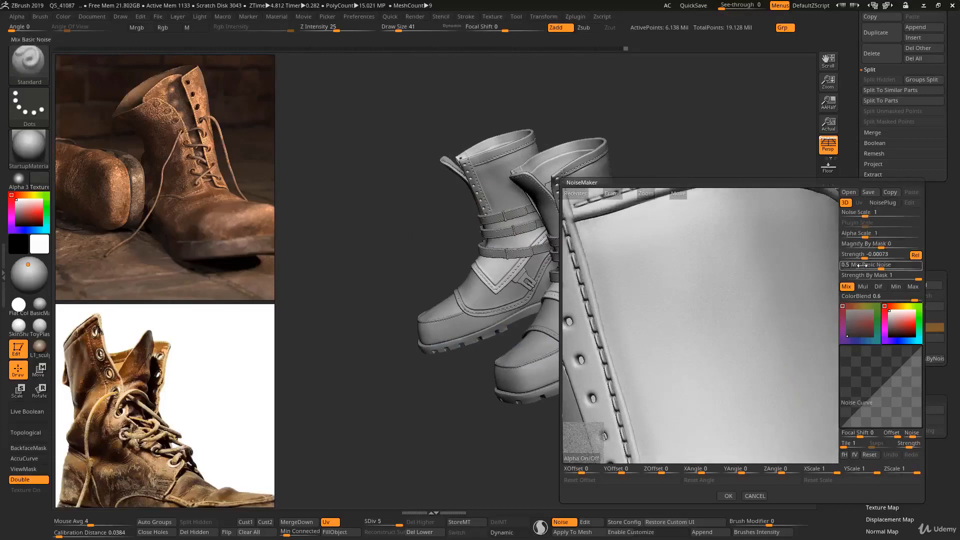
left_click(863, 255)
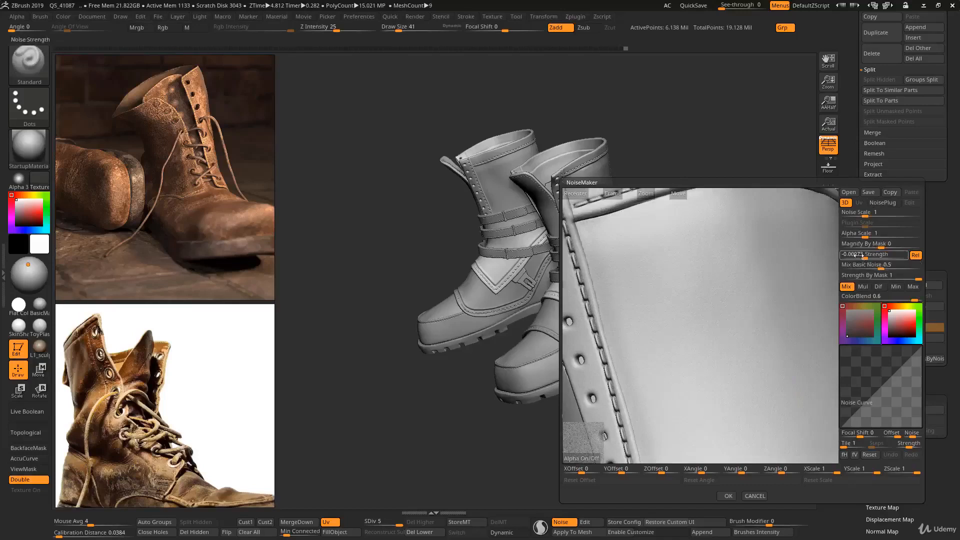
left_click(859, 236)
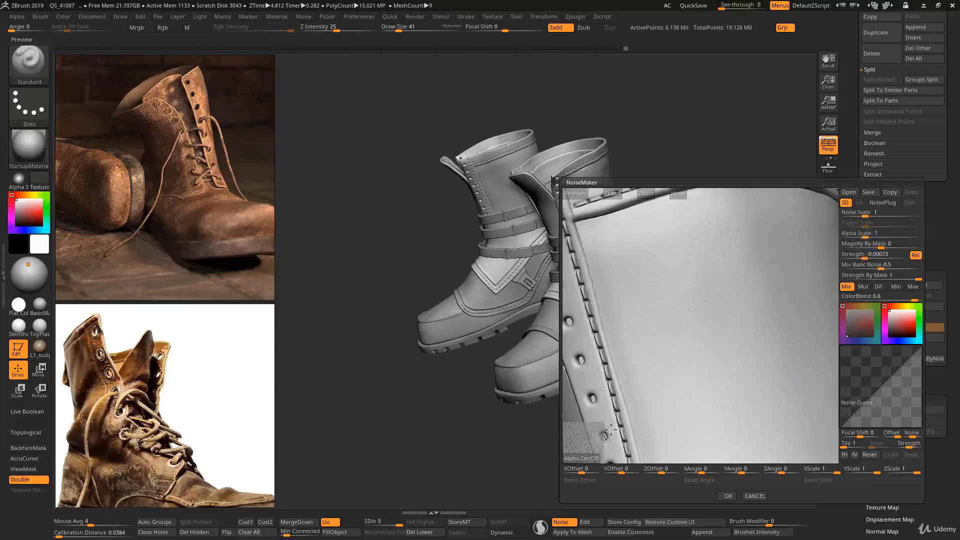
left_click(857, 244)
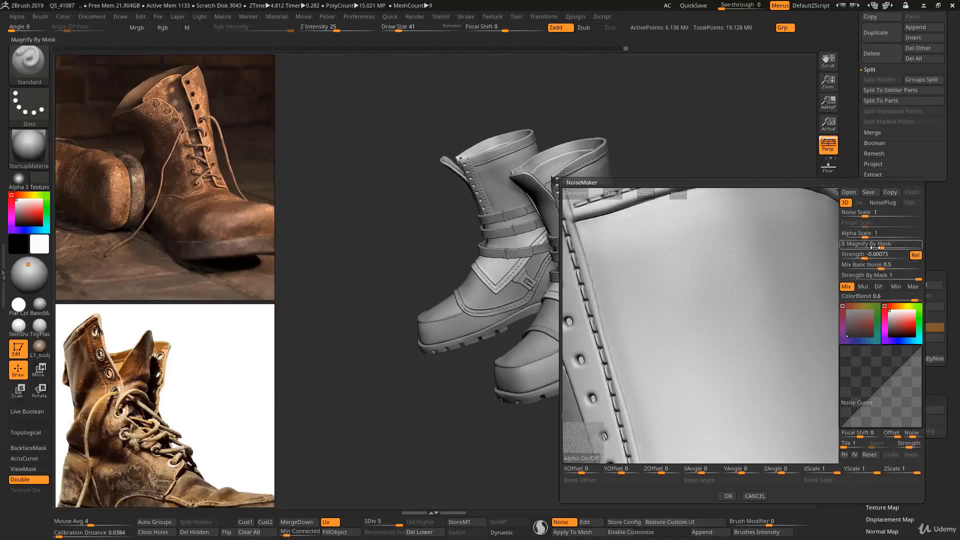
left_click(873, 255)
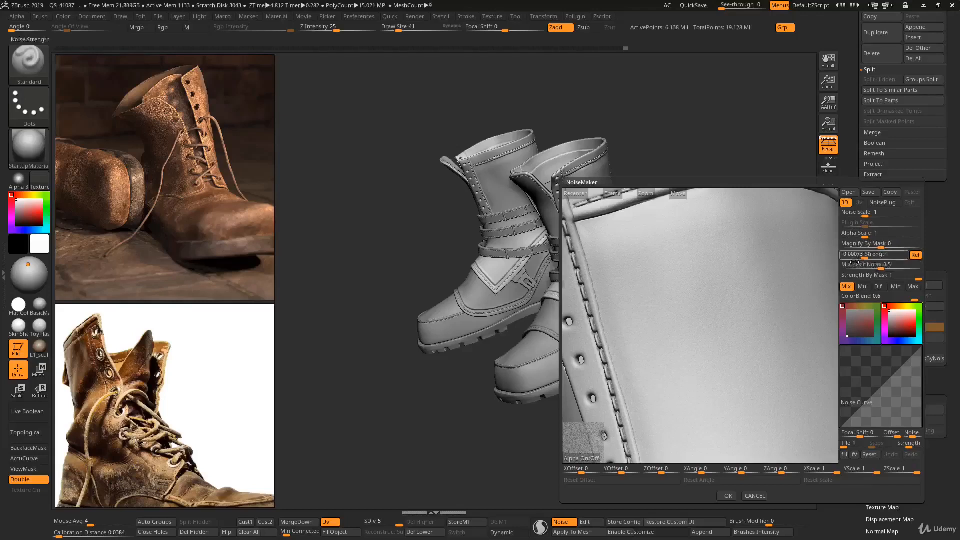
left_click(867, 266)
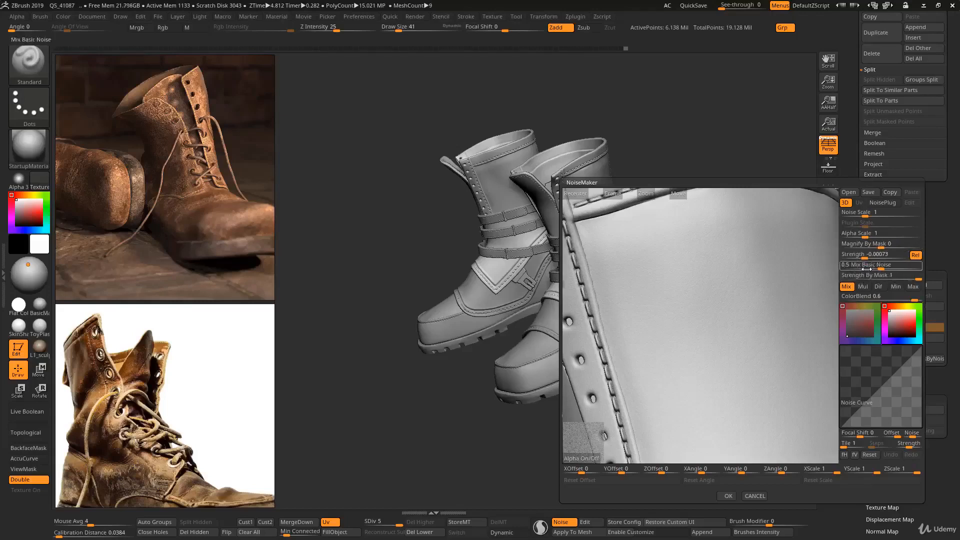
left_click_drag(881, 269, 755, 347)
Set the noise Strength to -0.01147 and check the leather grain on the shaft around the eyelets
left_click_drag(712, 313, 761, 385)
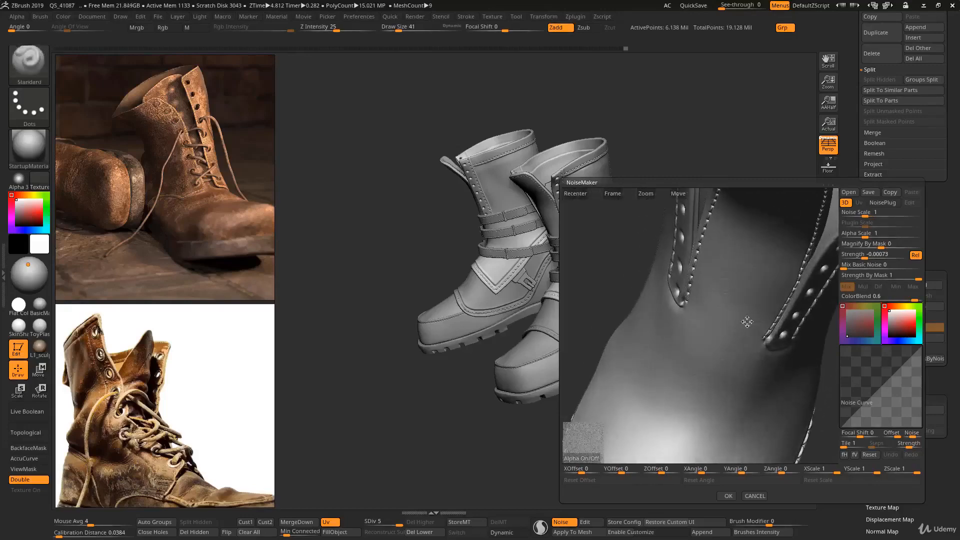
left_click_drag(713, 350, 746, 305)
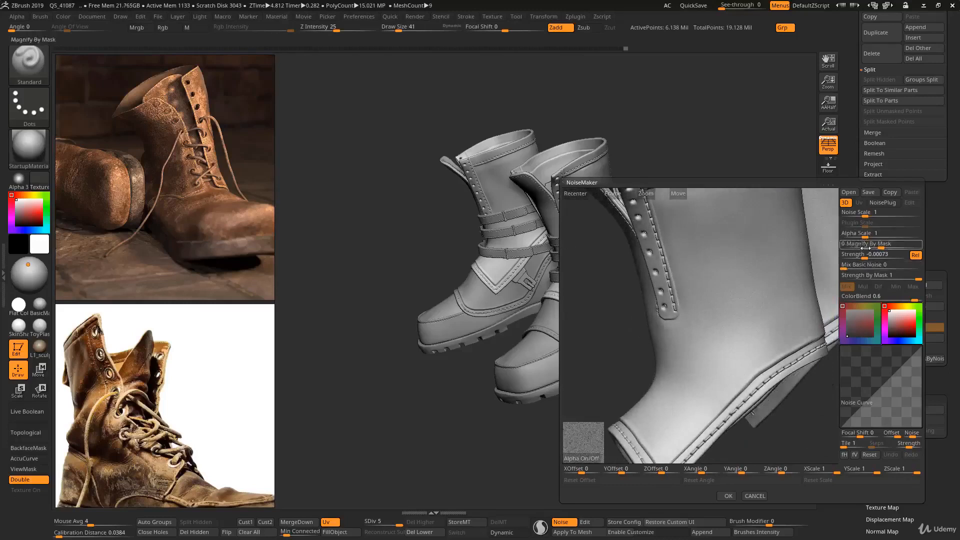
left_click_drag(863, 257, 863, 257)
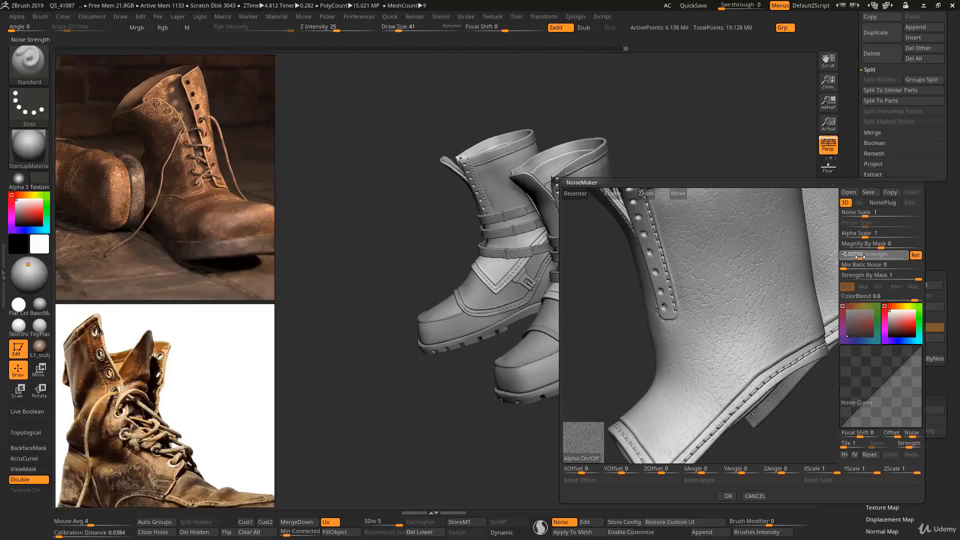
left_click_drag(860, 256, 859, 256)
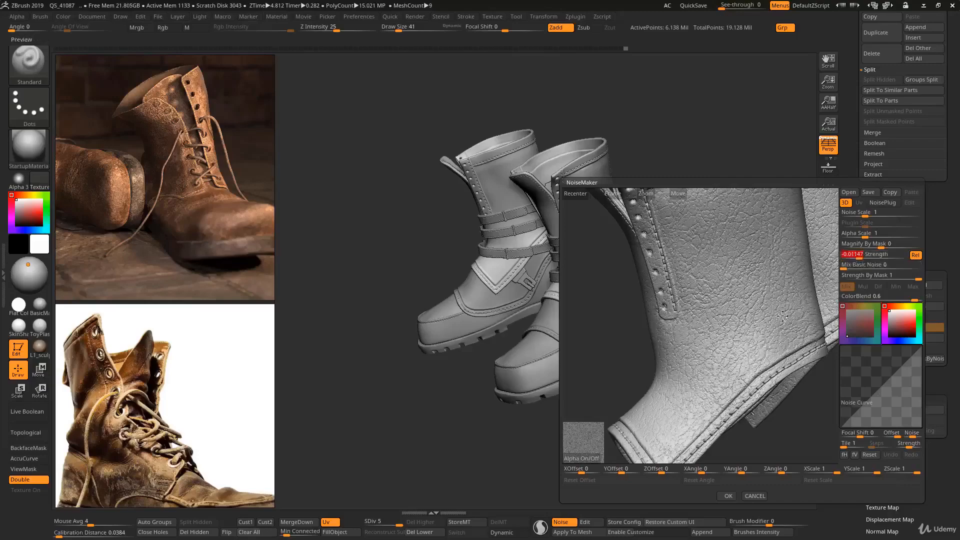
left_click_drag(766, 338, 776, 318)
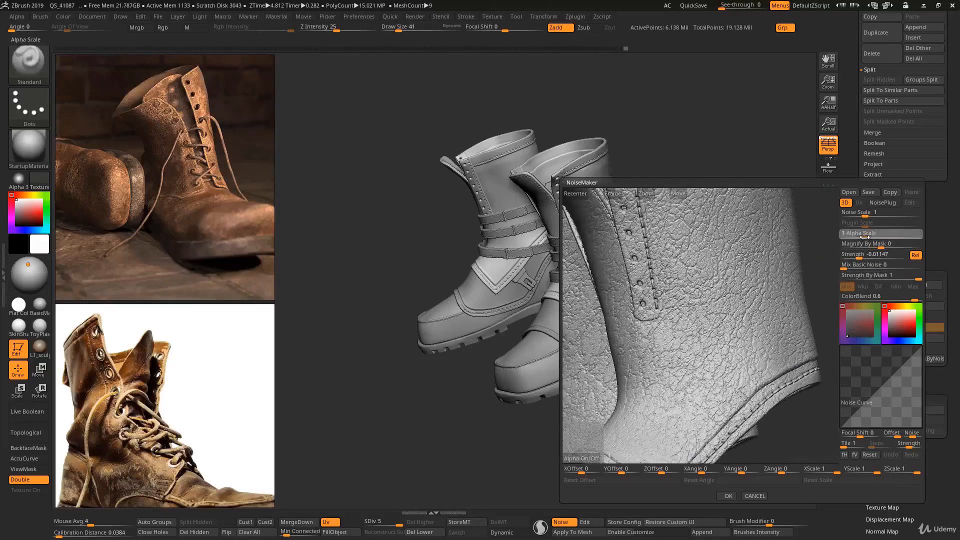
Try a smaller leather grain with an Alpha Scale of 0.60832 on both shafts, and discard the NoiseMaker settings
left_click_drag(851, 237, 860, 234)
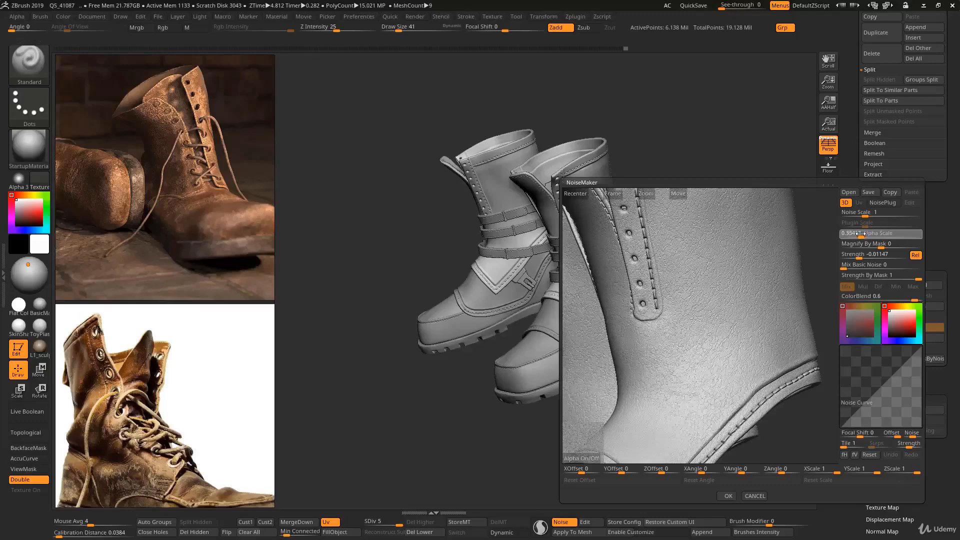
mouse_move(698, 316)
right_mouse_down("ctrl")
mouse_move(693, 305)
mouse_move(667, 318)
mouse_move(659, 309)
mouse_move(744, 343)
mouse_move(678, 325)
mouse_move(752, 326)
mouse_move(730, 315)
mouse_move(744, 322)
right_mouse_up("ctrl")
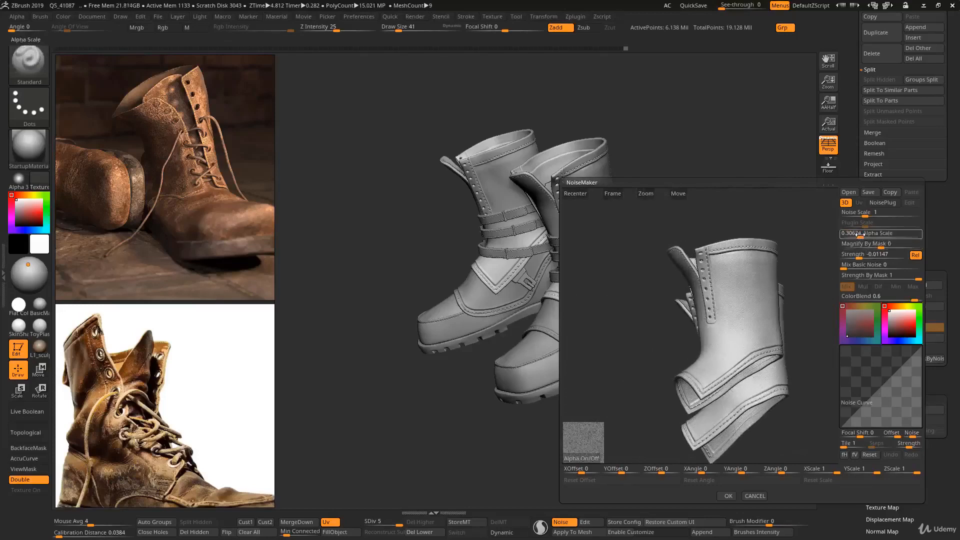
left_click_drag(858, 232, 857, 231)
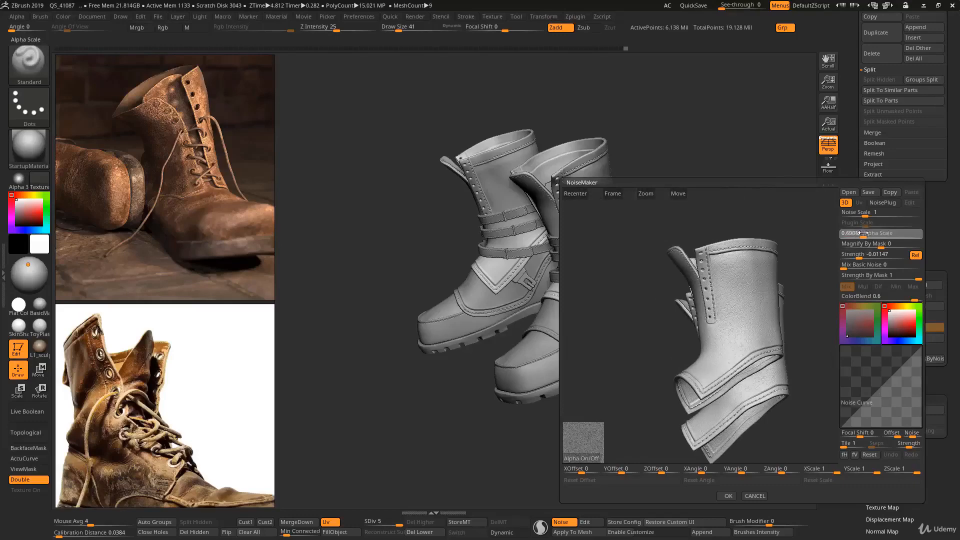
left_click_drag(863, 233, 863, 233)
right_click_drag(777, 314, 770, 344)
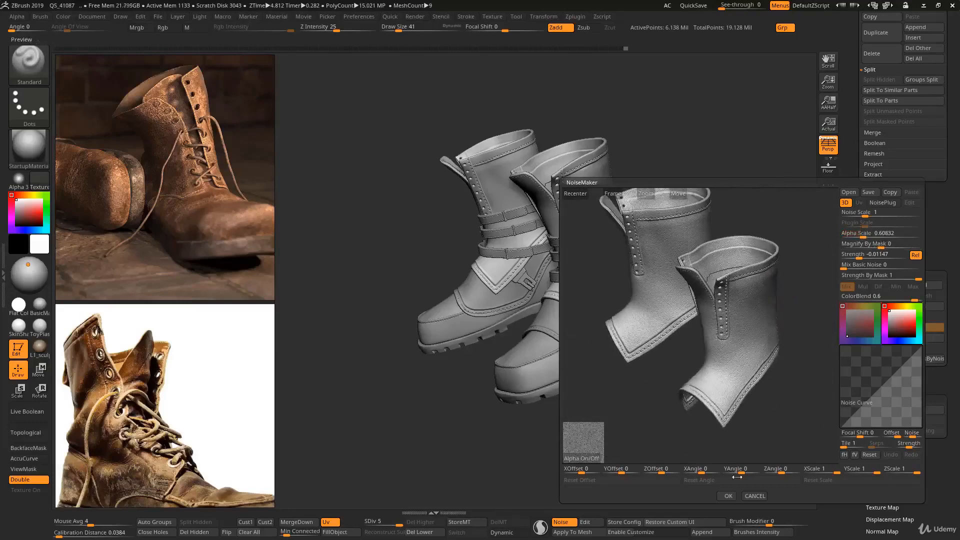
left_click(755, 496)
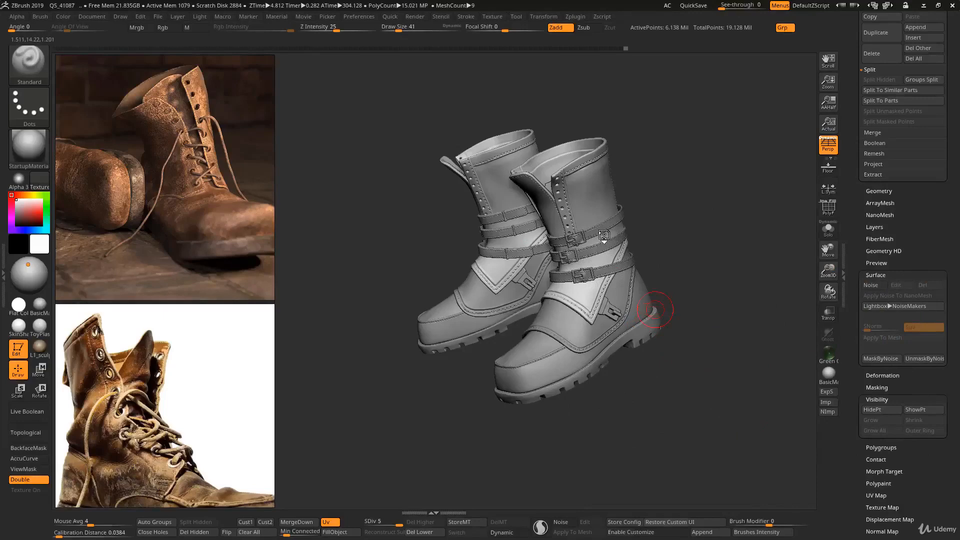
Isolate the two boot shafts in Solo, bring up the Subtool list and check the shafts one subdivision level lower
right_click_drag(656, 310, 608, 330)
key("alt+s")
right_click_drag(607, 330, 666, 234)
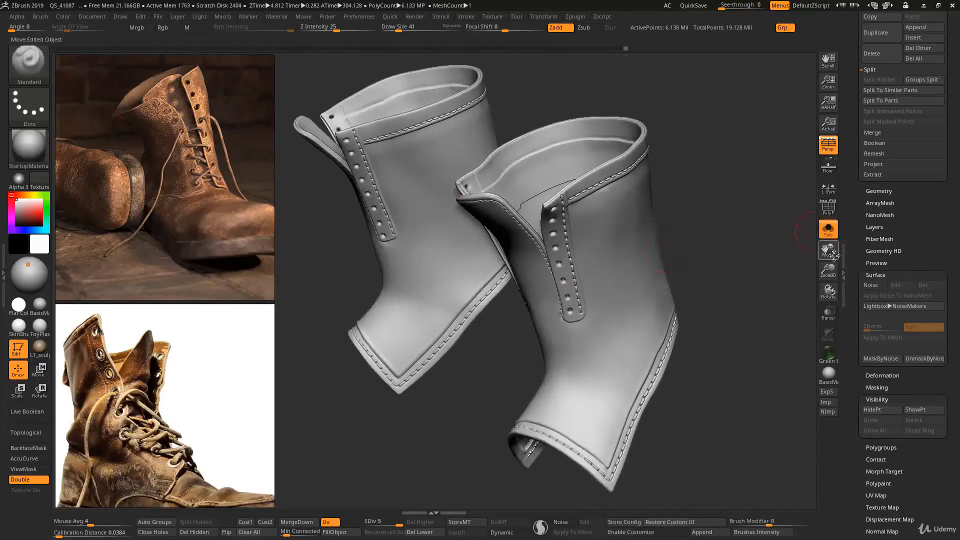
left_click_drag(860, 243, 866, 370)
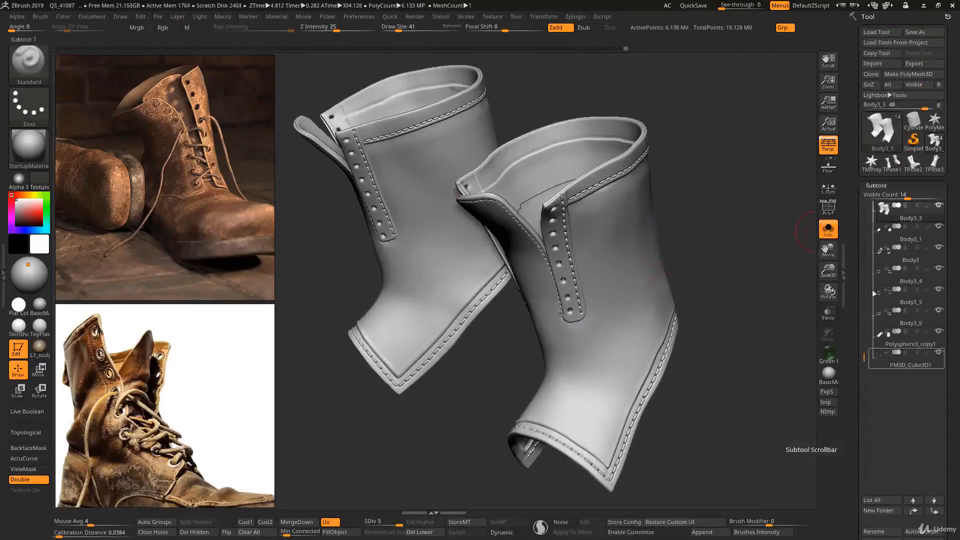
mouse_move(880, 171)
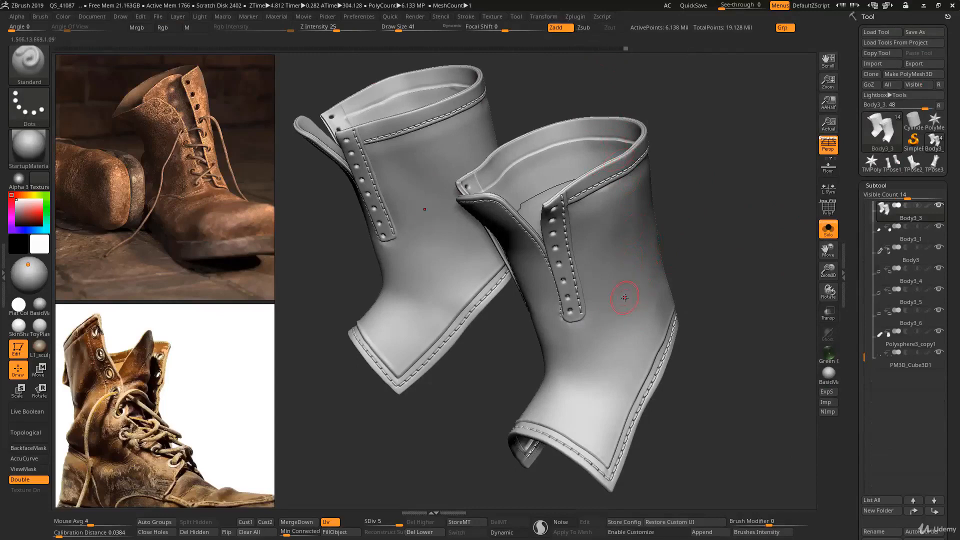
mouse_move(591, 289)
right_mouse_down("ctrl")
mouse_move(576, 289)
mouse_move(663, 302)
mouse_move(616, 289)
right_mouse_up("ctrl")
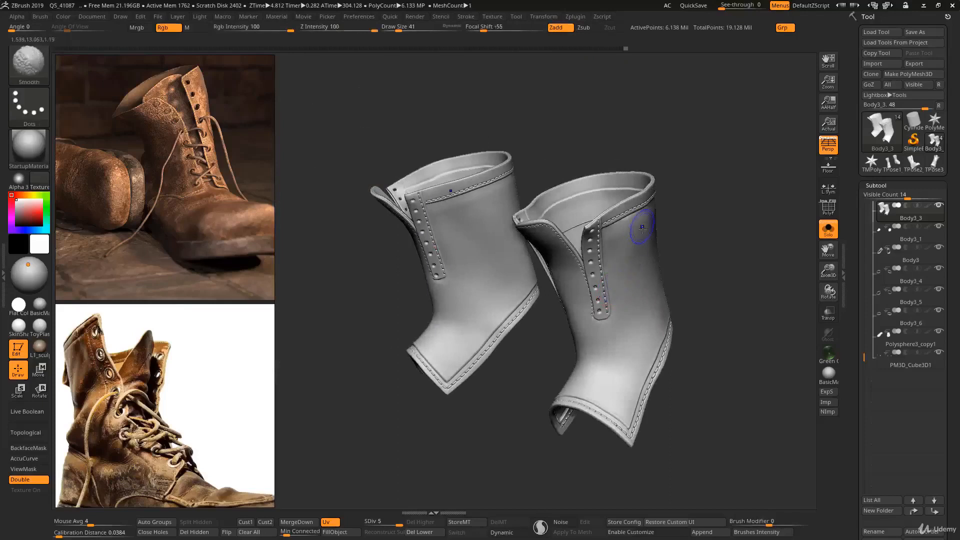
key("shift+d")
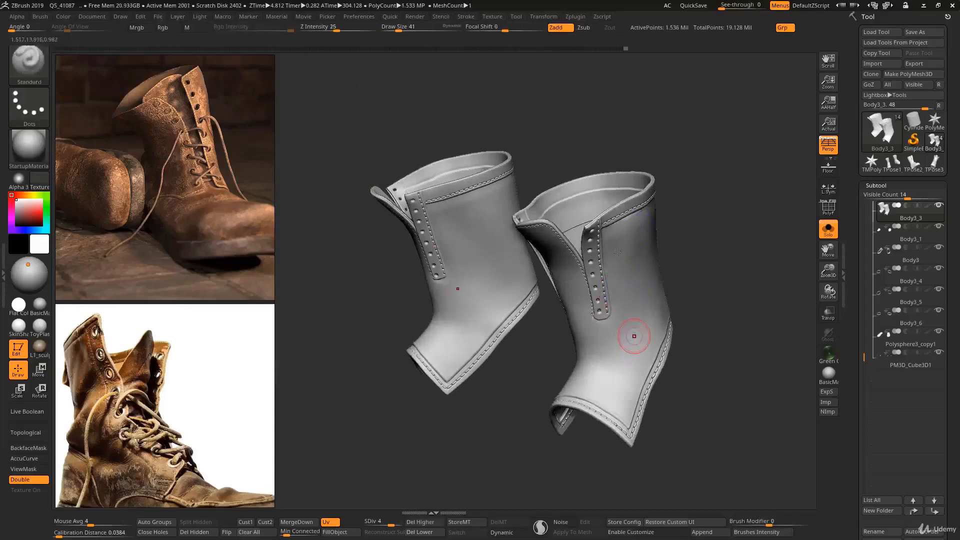
key("d")
Create a UV Master working clone of the boot shafts and unwrap its UVs
left_click(576, 16)
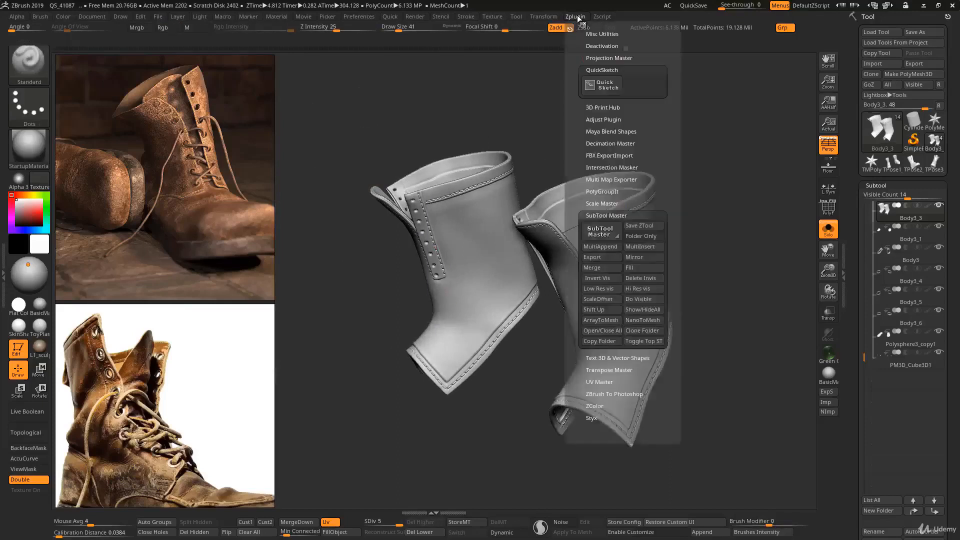
left_click(605, 383)
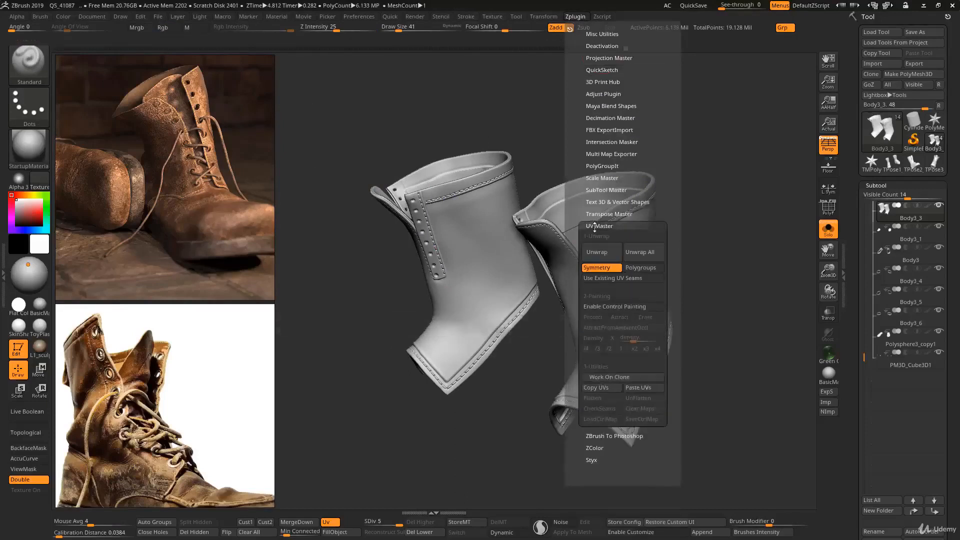
left_click(617, 378)
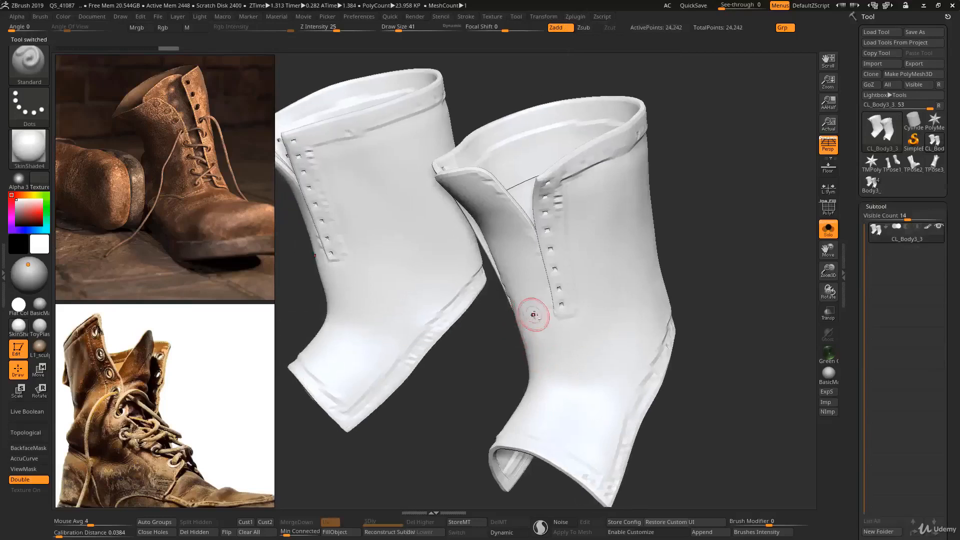
right_click_drag(533, 314, 564, 308, "ctrl")
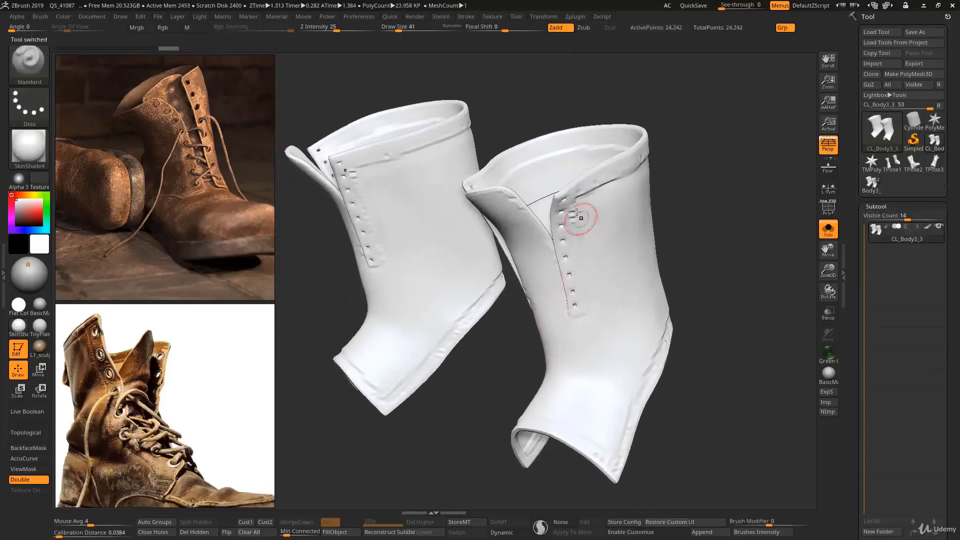
left_click(582, 19)
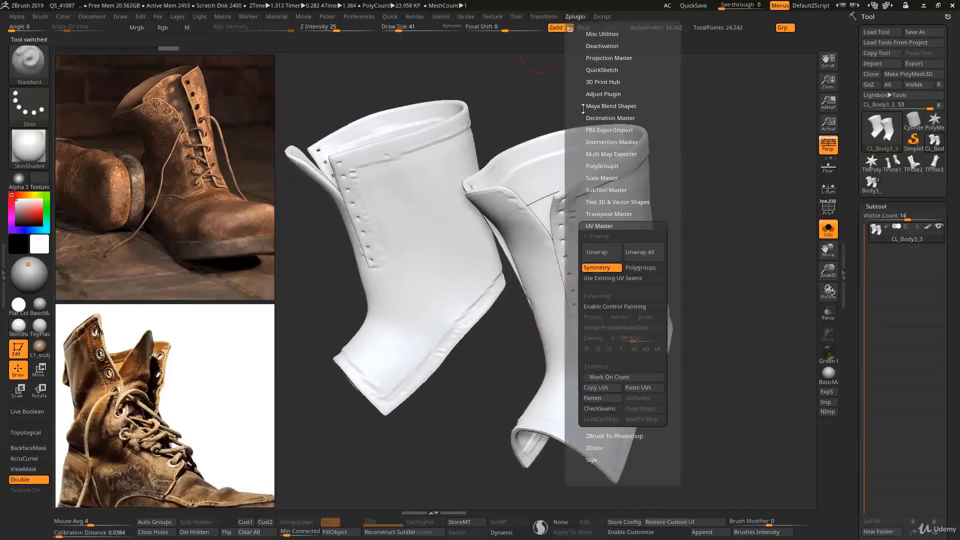
left_click(618, 256)
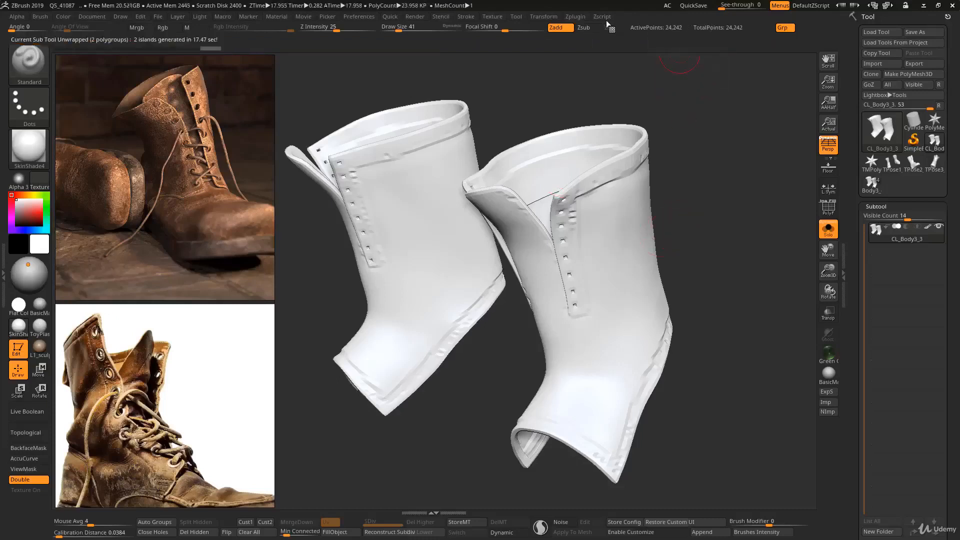
Inspect the cloned shafts' UV layout flattened, return to the 3D form and check where the UV seams run
left_click(583, 17)
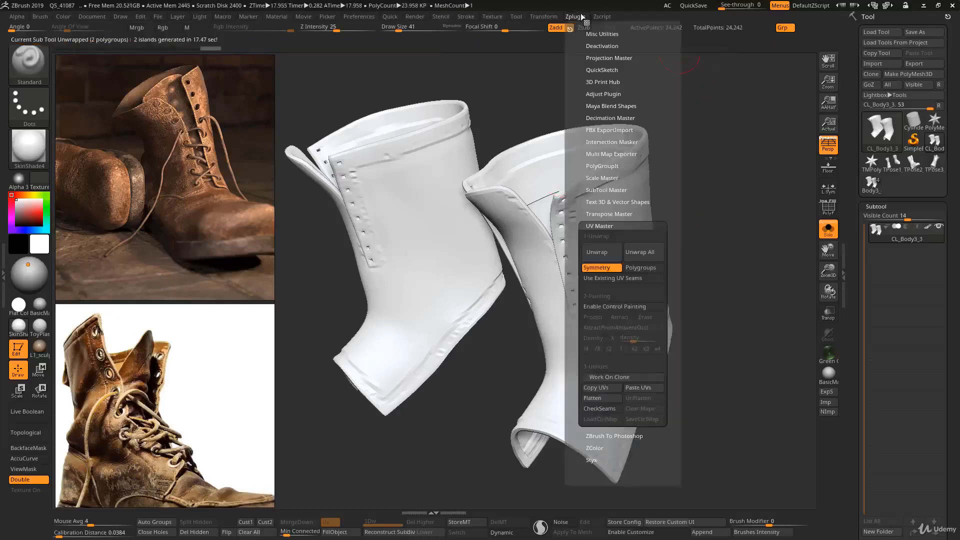
left_click(609, 401)
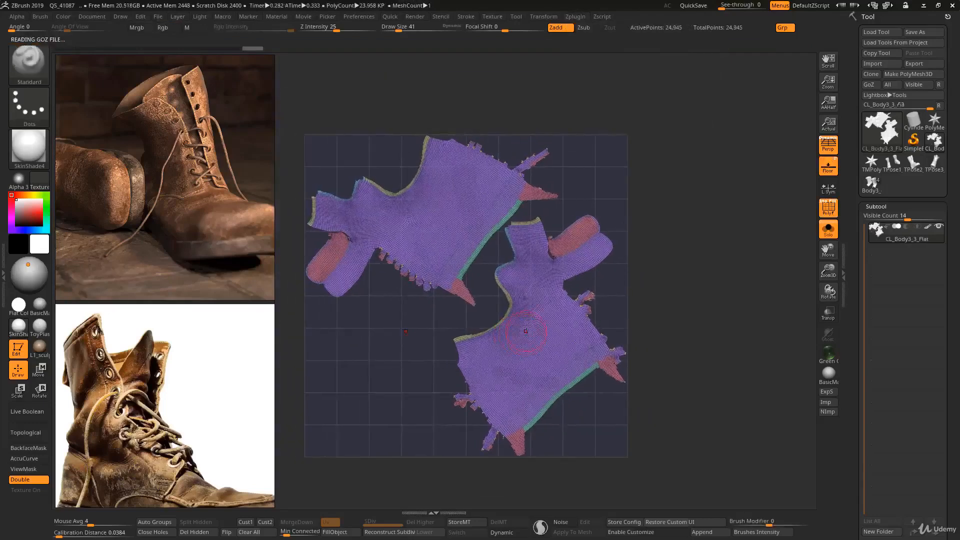
left_click(576, 18)
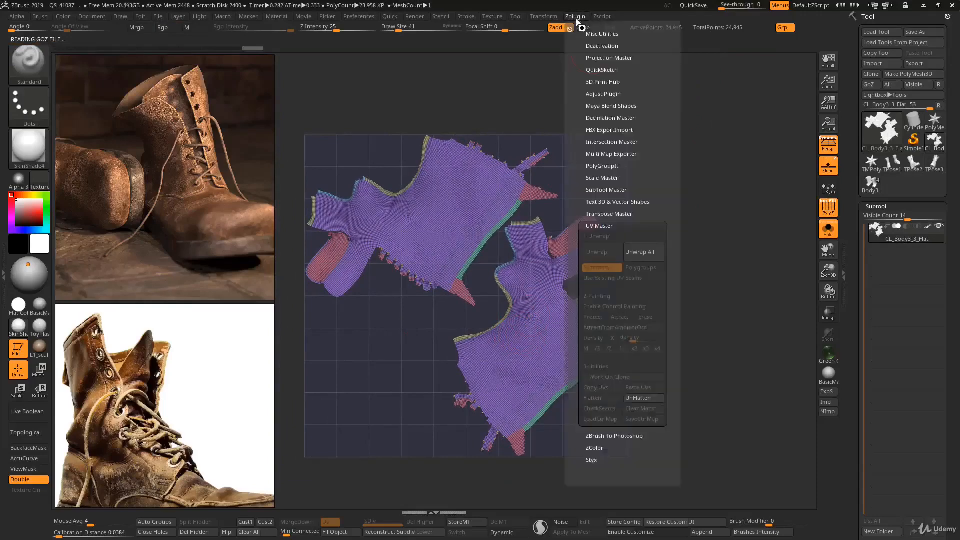
left_click(643, 399)
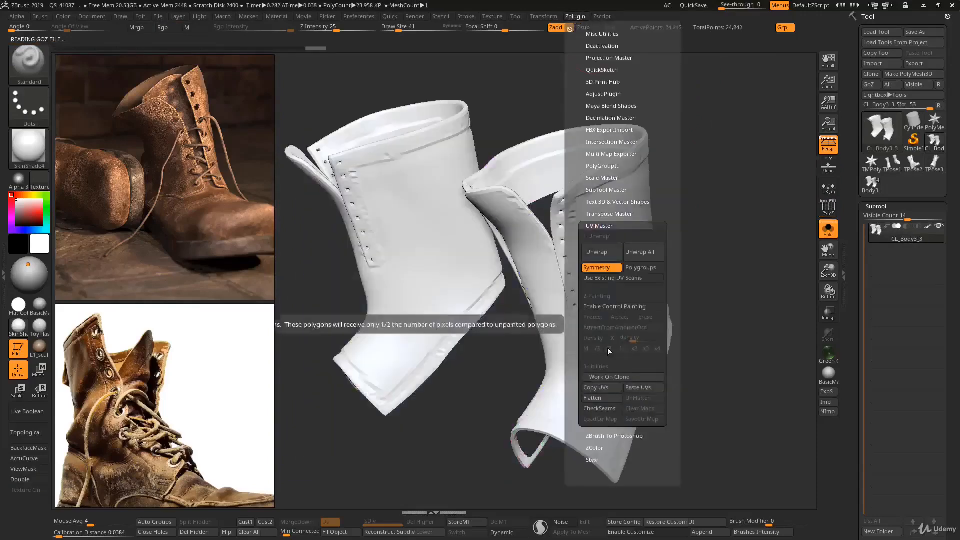
left_click(610, 407)
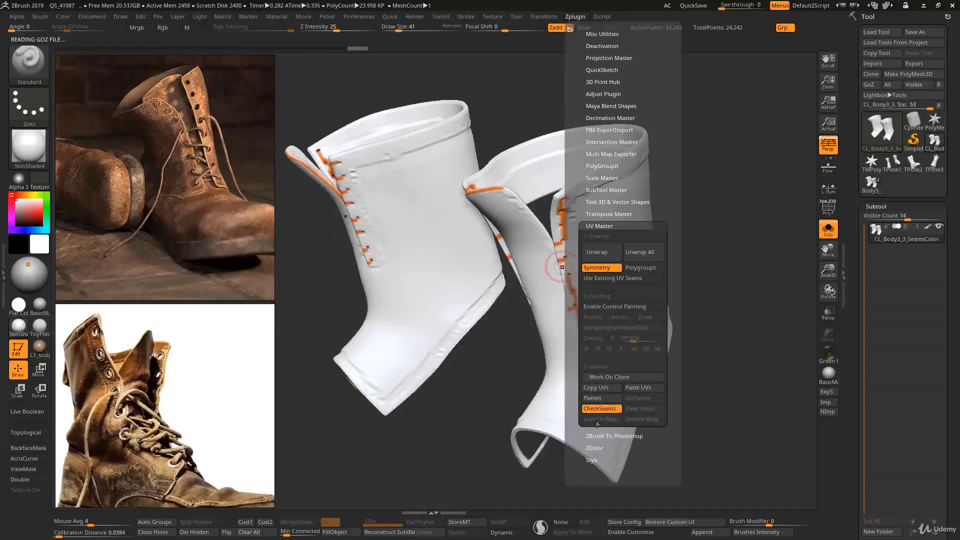
left_click(600, 409)
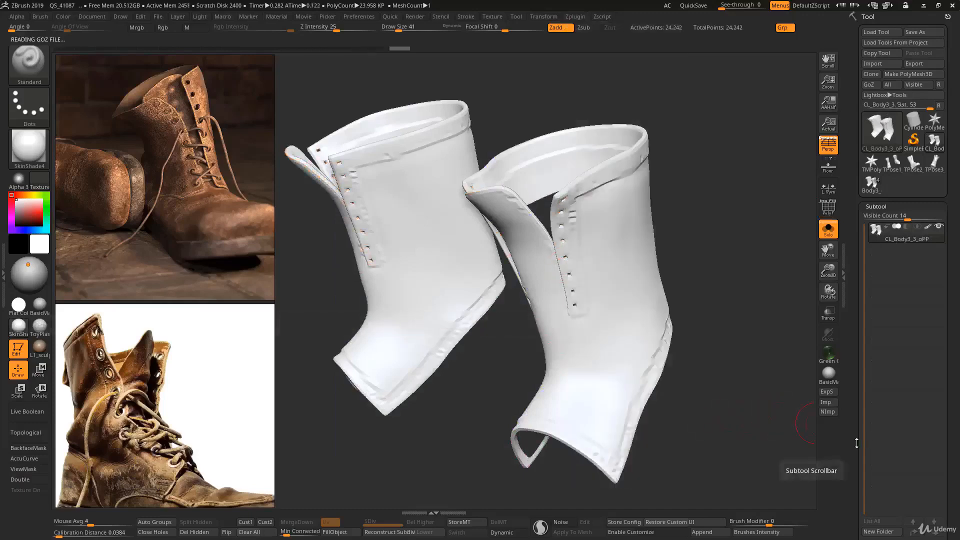
Check the cloned shafts' UVs with the checkered Texture 03 as texture map and turn the texture display off
left_click_drag(857, 443, 859, 280)
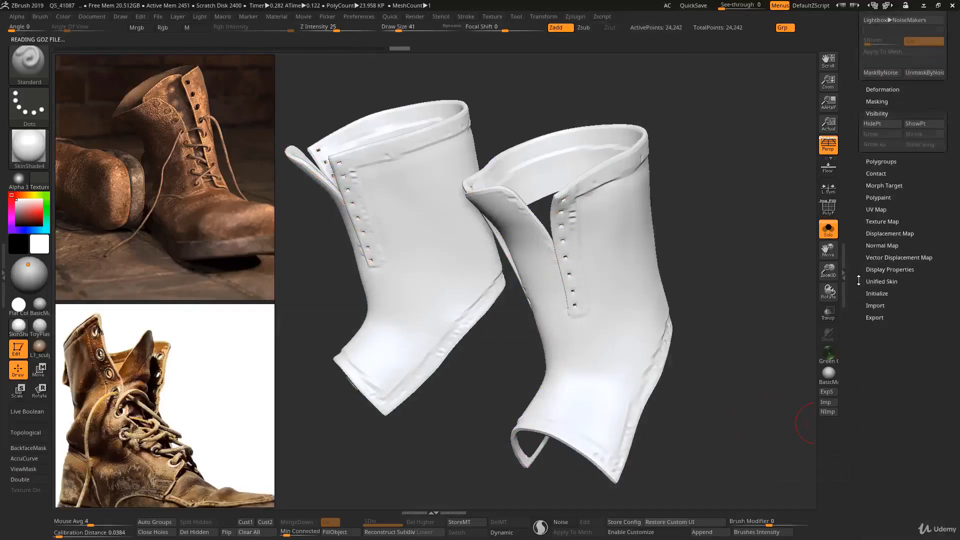
left_click(887, 222)
left_click(888, 256)
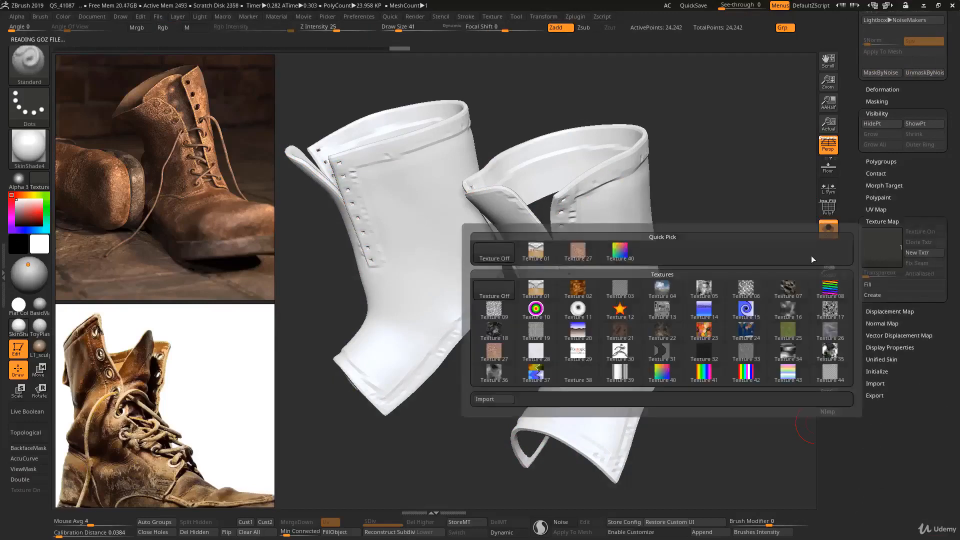
left_click(606, 291)
mouse_move(611, 304)
right_mouse_down("ctrl")
mouse_move(612, 283)
mouse_move(663, 296)
mouse_move(577, 271)
mouse_move(597, 267)
right_mouse_up("ctrl")
left_click(912, 234)
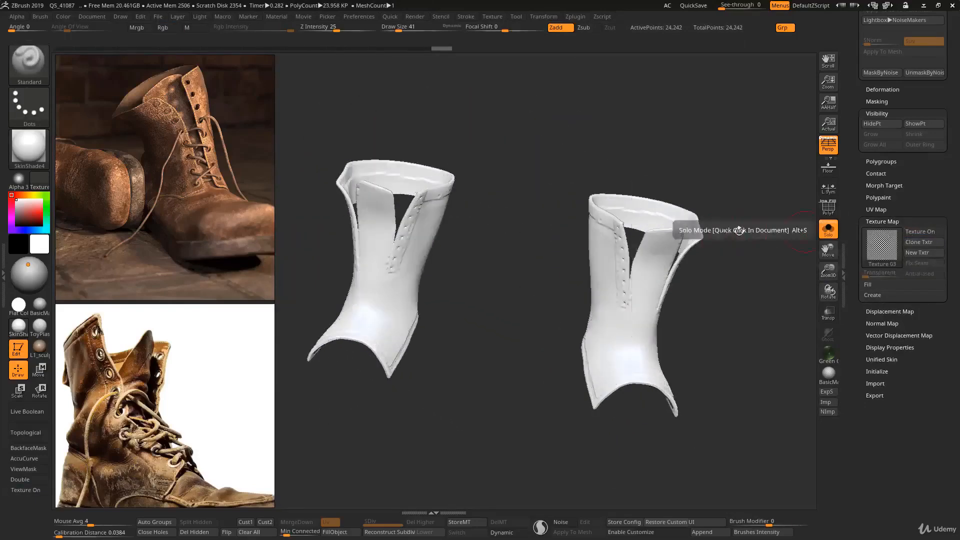
right_click_drag(739, 228, 697, 226)
right_click_drag(746, 181, 737, 184, "alt")
left_click_drag(866, 178, 854, 317)
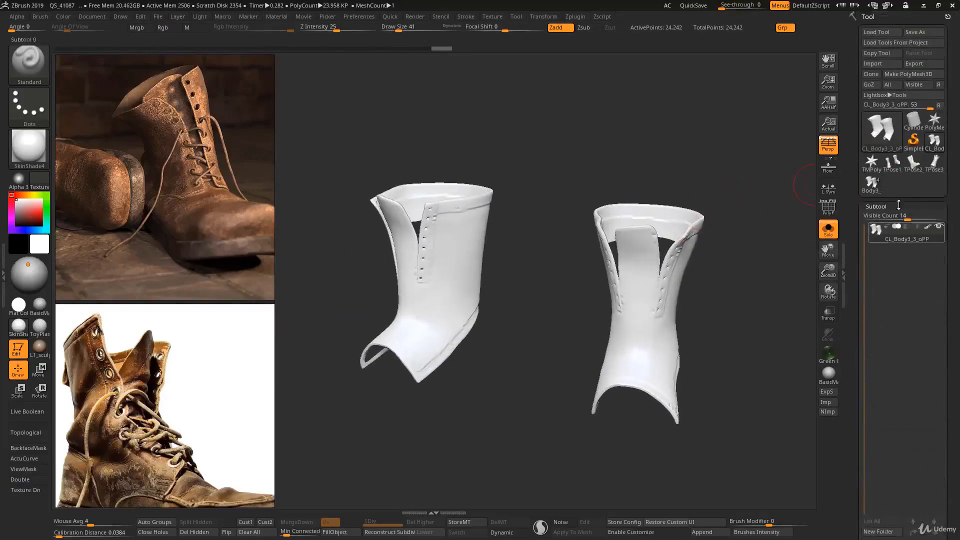
left_click_drag(700, 184, 815, 160)
mouse_move(936, 146)
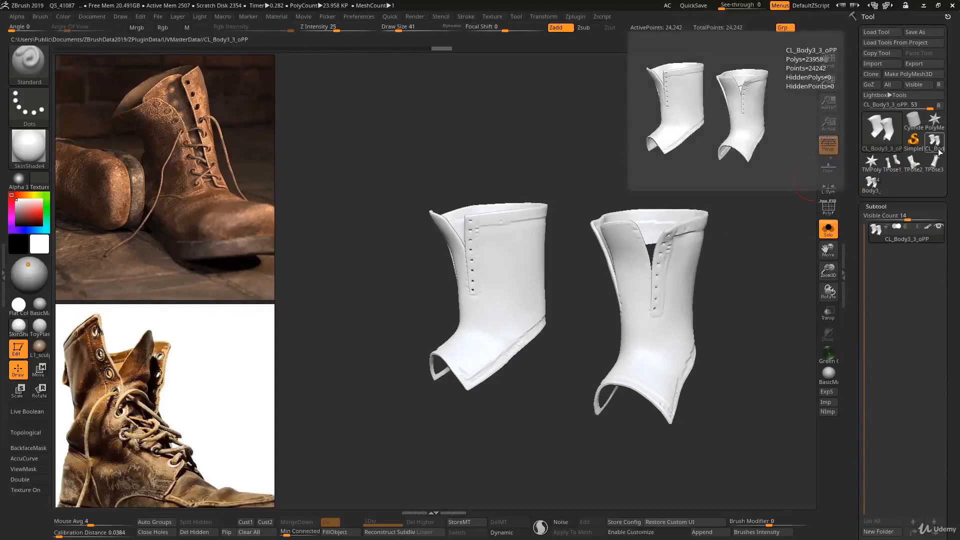
mouse_move(873, 193)
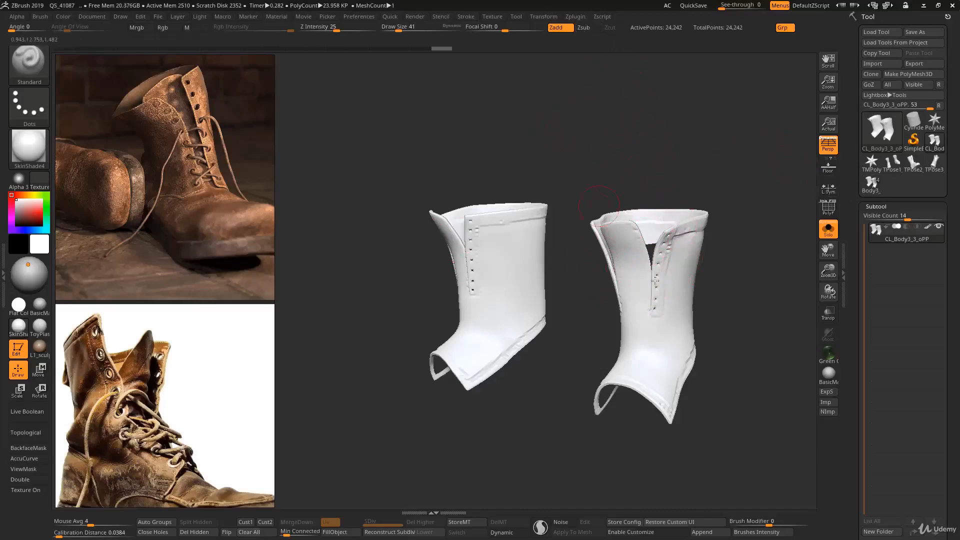
right_click_drag(696, 228, 684, 222, "alt")
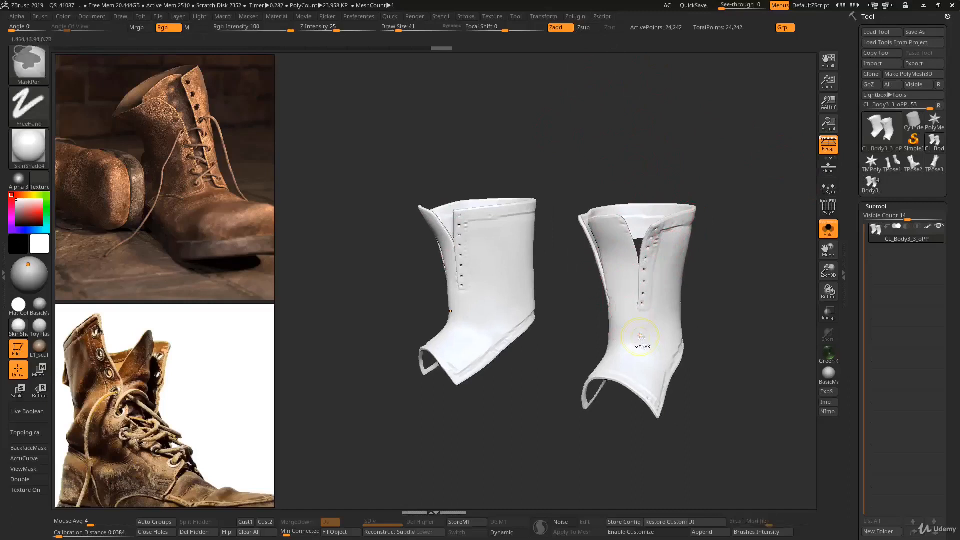
key("ctrl+t")
key("ctrl+t")
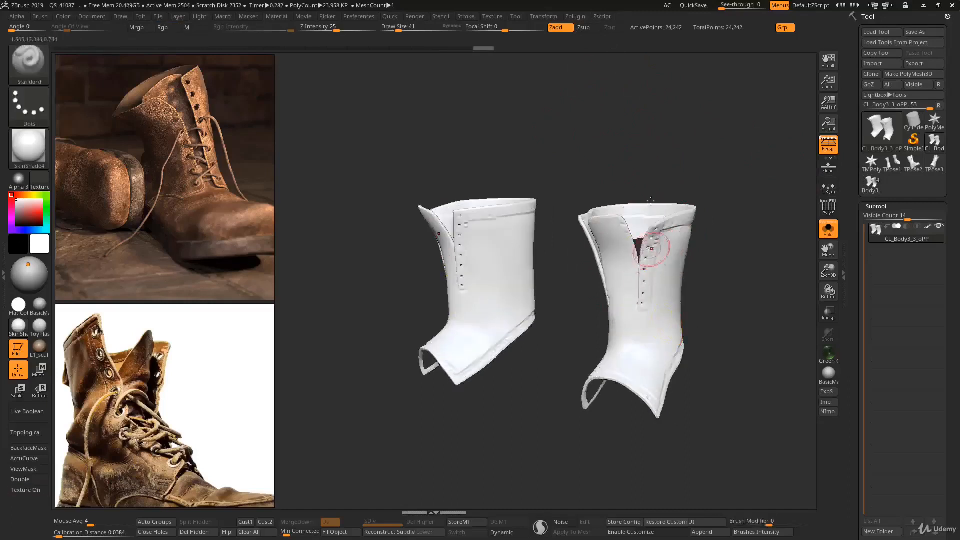
Copy the UVs from the clone with UV Master and paste them onto the original boot shafts, Body3_4
left_click(574, 17)
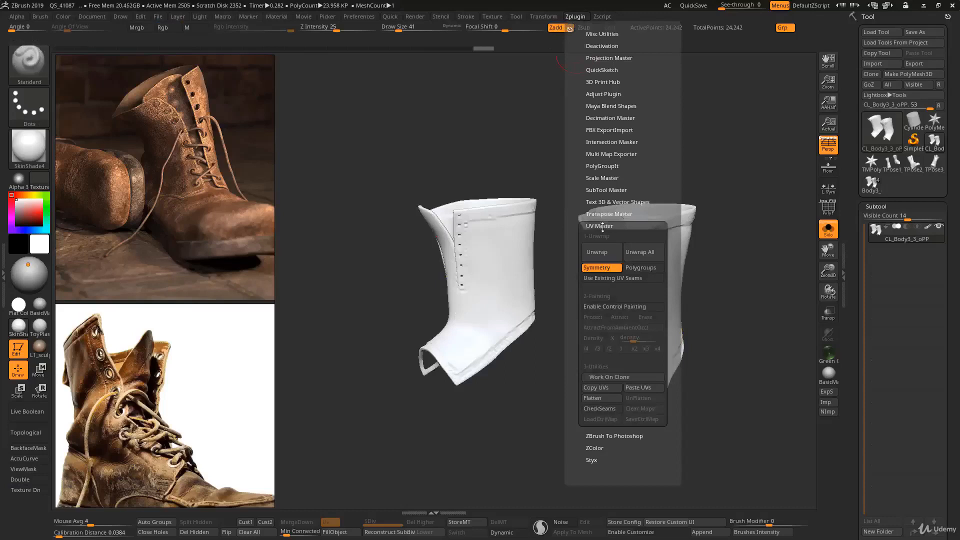
left_click(600, 391)
left_click(872, 193)
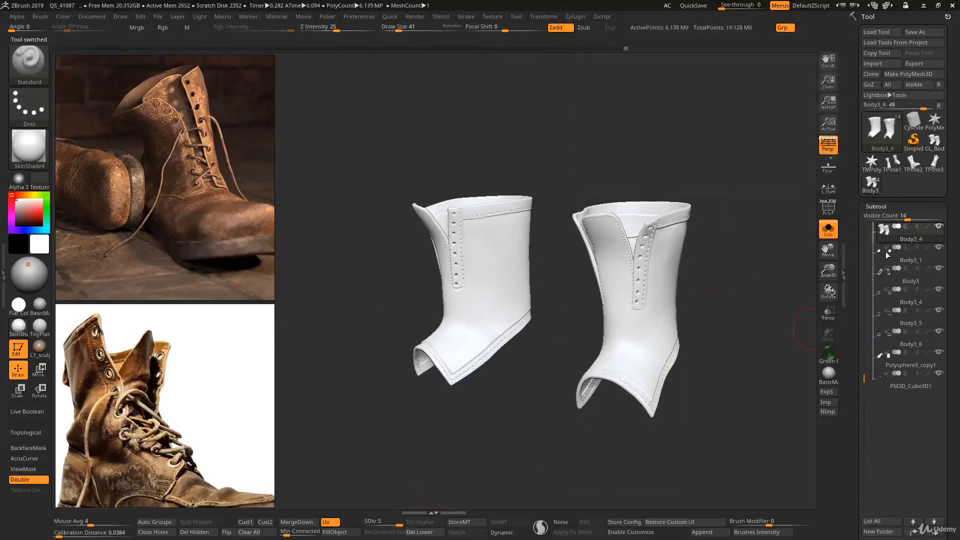
left_click(576, 18)
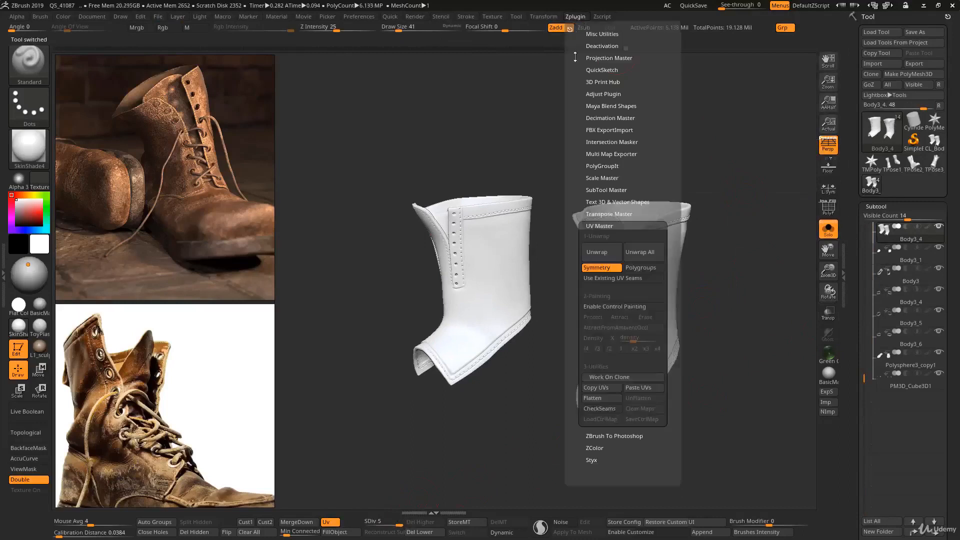
left_click(640, 389)
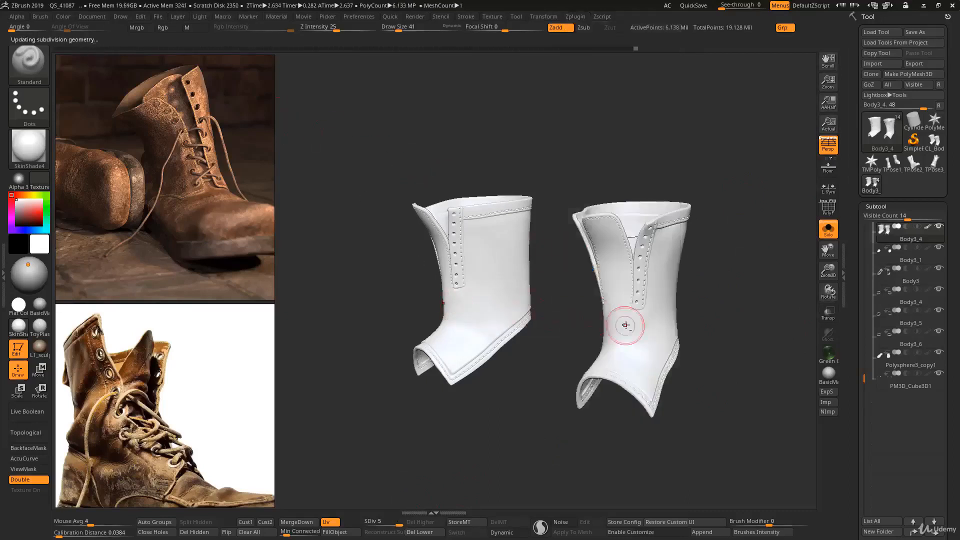
Check the pasted UVs on the original shafts with the checkered Texture 03 and turn the texture display off
right_click_drag(626, 327, 605, 303, "alt")
left_click_drag(858, 431, 859, 283)
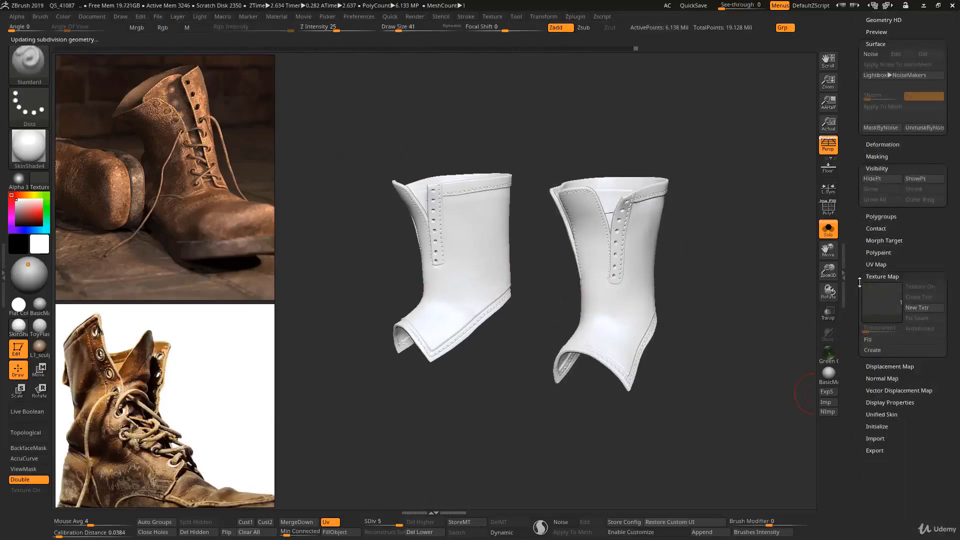
left_click(886, 312)
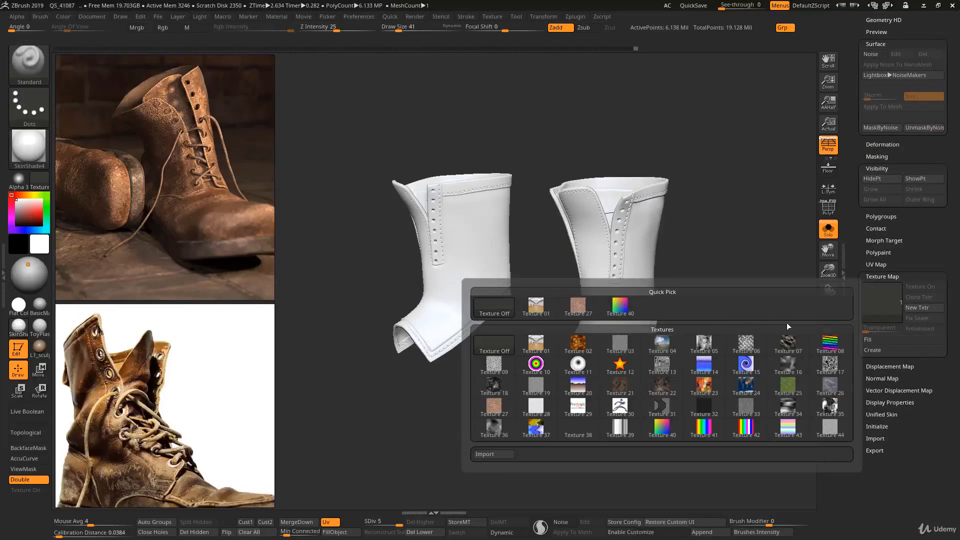
left_click(629, 348)
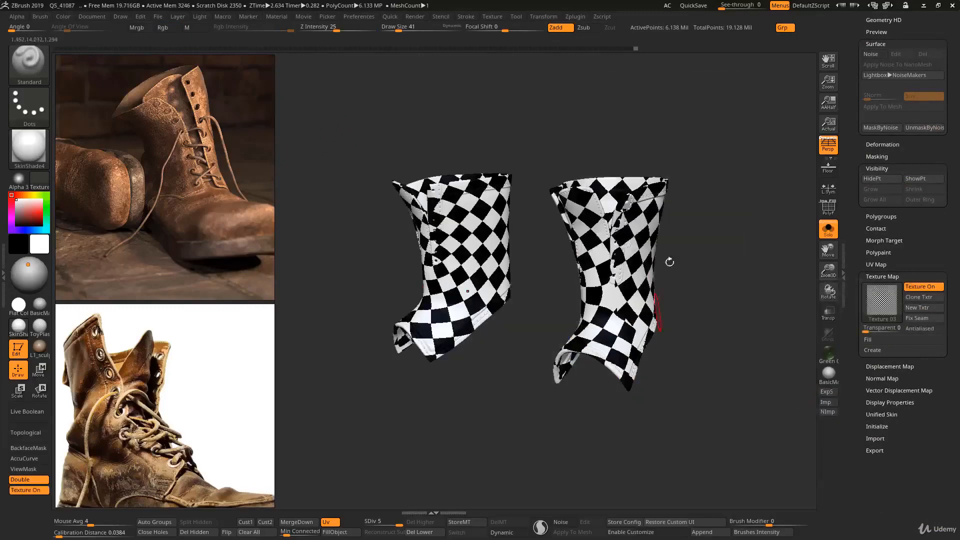
mouse_move(732, 246)
left_mouse_down()
mouse_move(655, 253)
mouse_move(645, 265)
mouse_move(738, 264)
left_mouse_up()
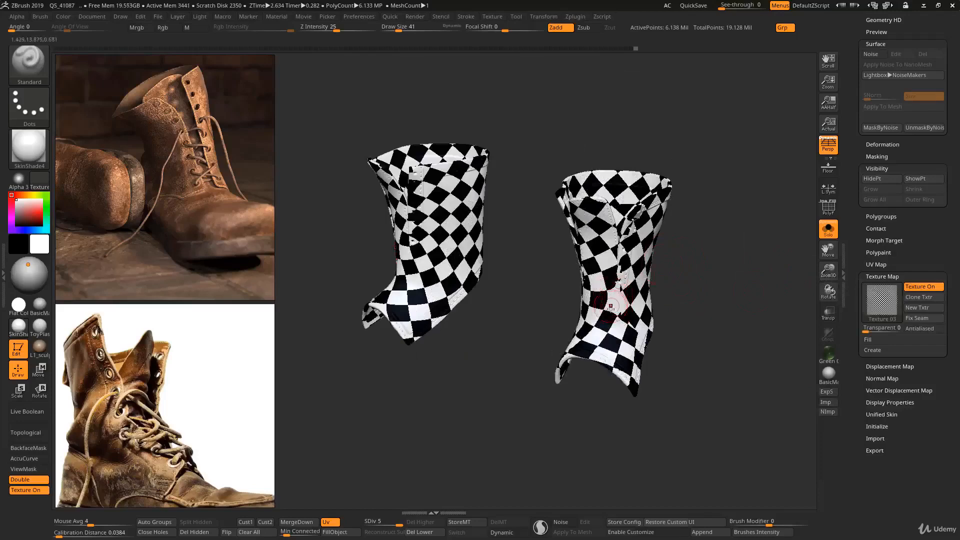
left_click(920, 287)
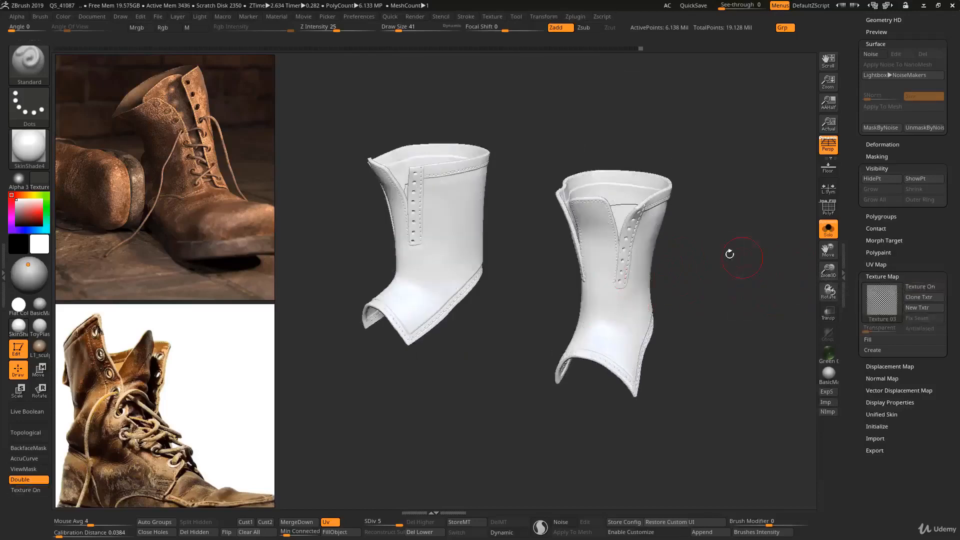
left_click_drag(730, 253, 722, 250)
scroll(883, 228, "up", 5)
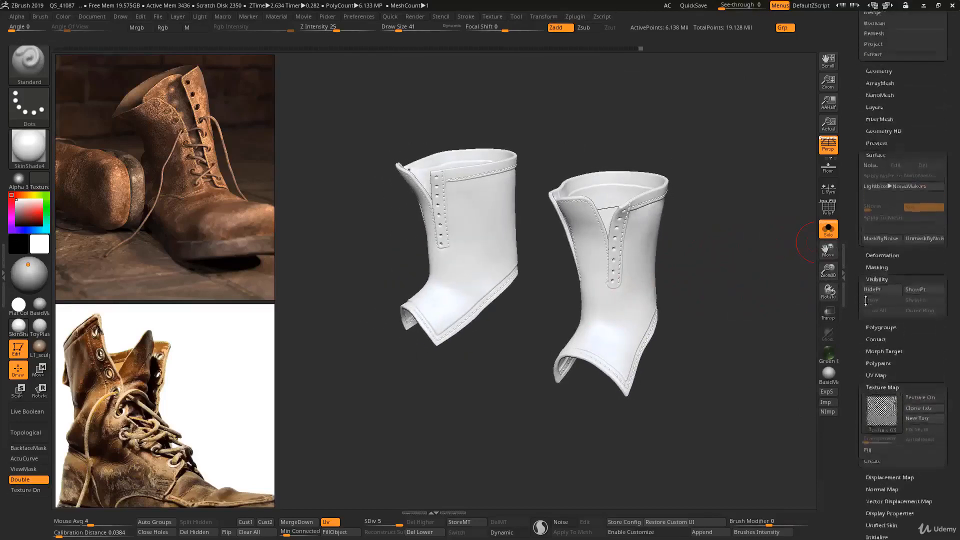